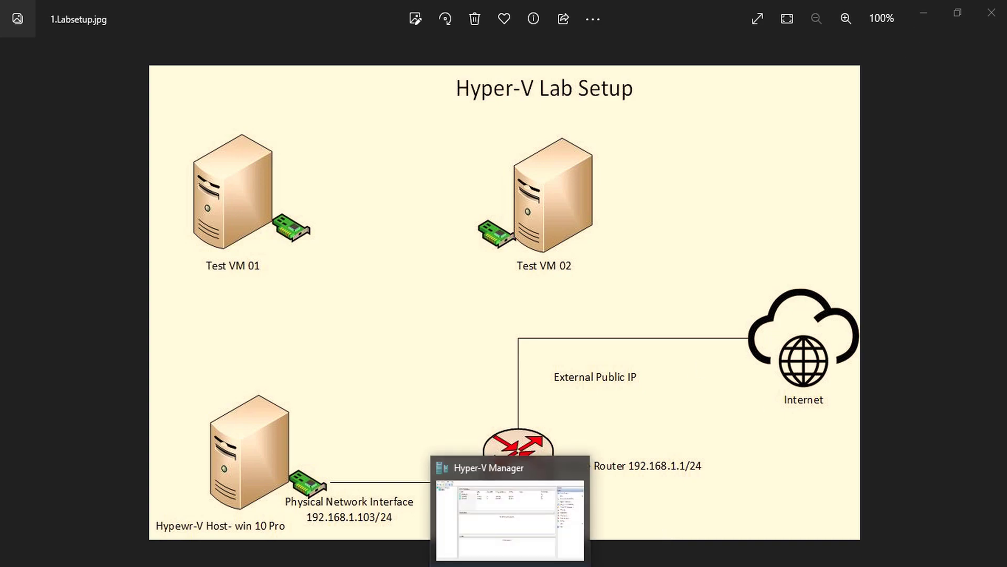
Switch to Hyper-V Manager and open the Virtual Switch Manager for the host USER
{"action": "left_click", "coordinate": [510, 564]}
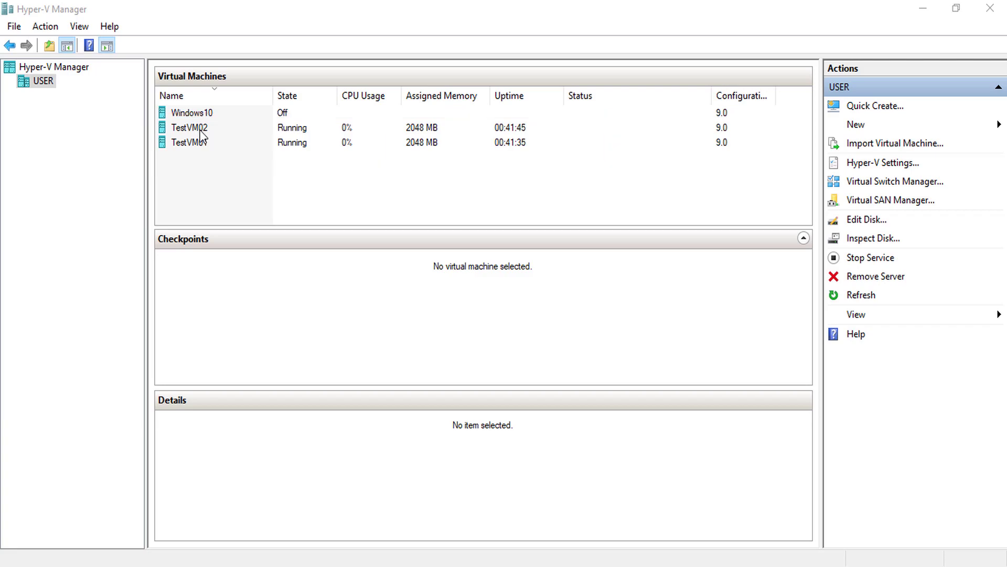
{"action": "left_click", "coordinate": [903, 184]}
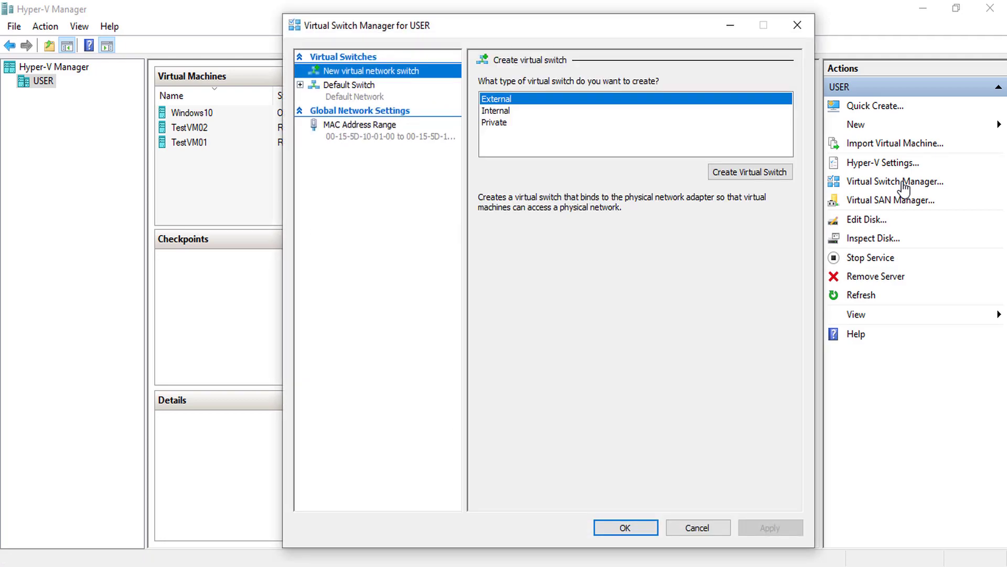
{"action": "left_click_drag", "start_coordinate": [286, 74], "coordinate": [415, 113]}
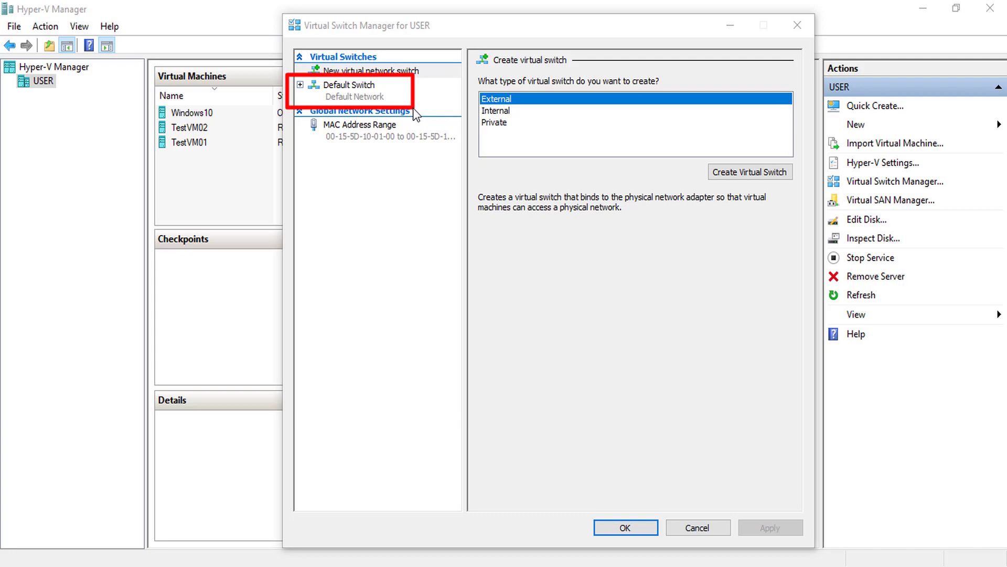
{"action": "mouse_move", "coordinate": [473, 79]}
{"action": "left_mouse_down"}
{"action": "mouse_move", "coordinate": [480, 115]}
{"action": "mouse_move", "coordinate": [540, 140]}
{"action": "left_mouse_up"}
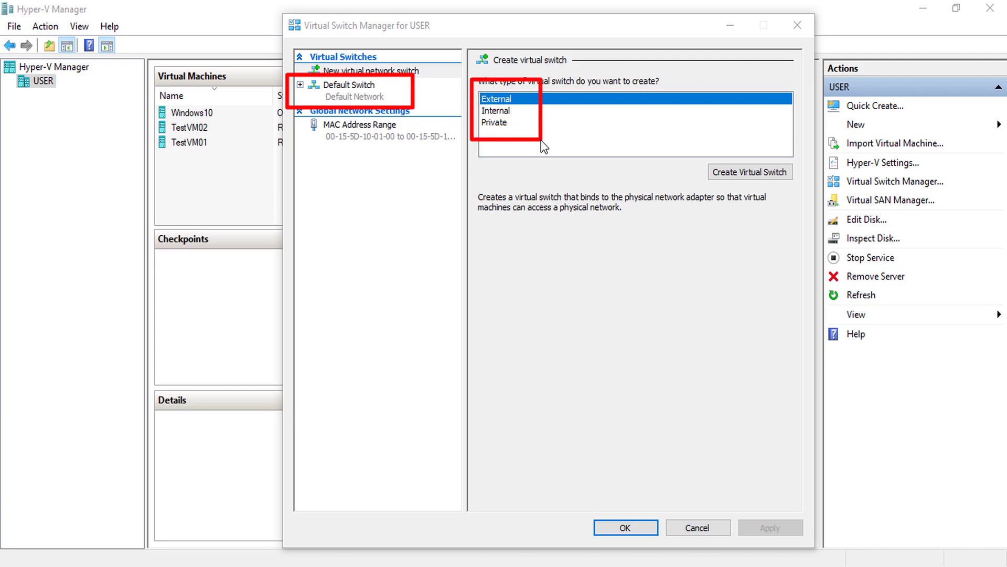
{"action": "key", "text": "Escape"}
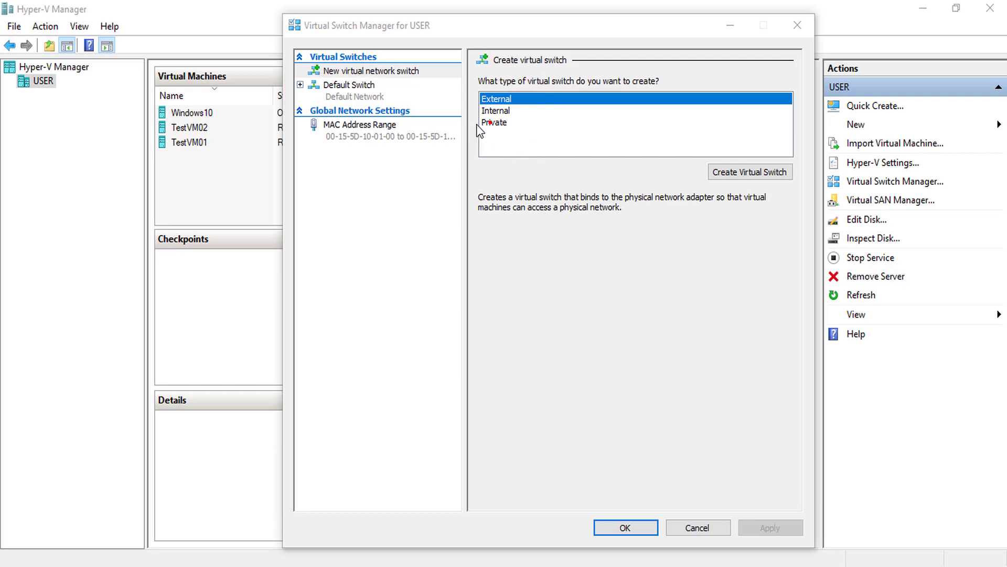
Create a new virtual switch of the Private type and name it Private
{"action": "left_click", "coordinate": [499, 124]}
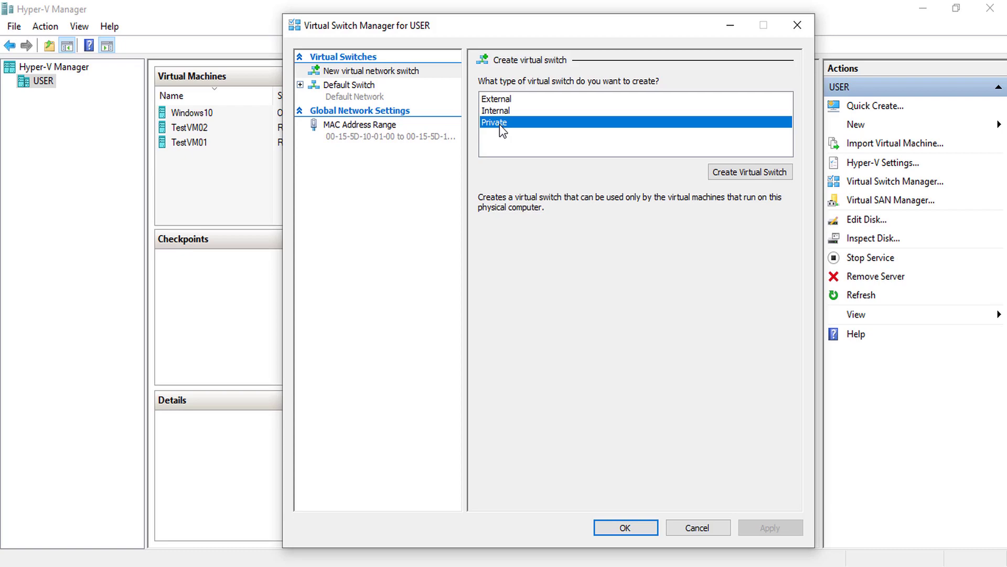
{"action": "key", "text": "Tab"}
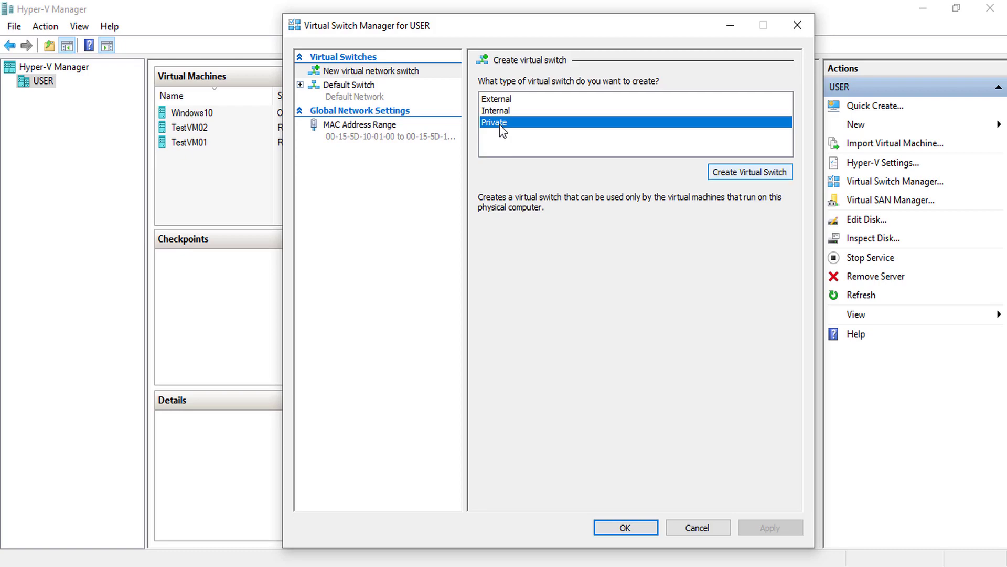
{"action": "key", "text": "Return"}
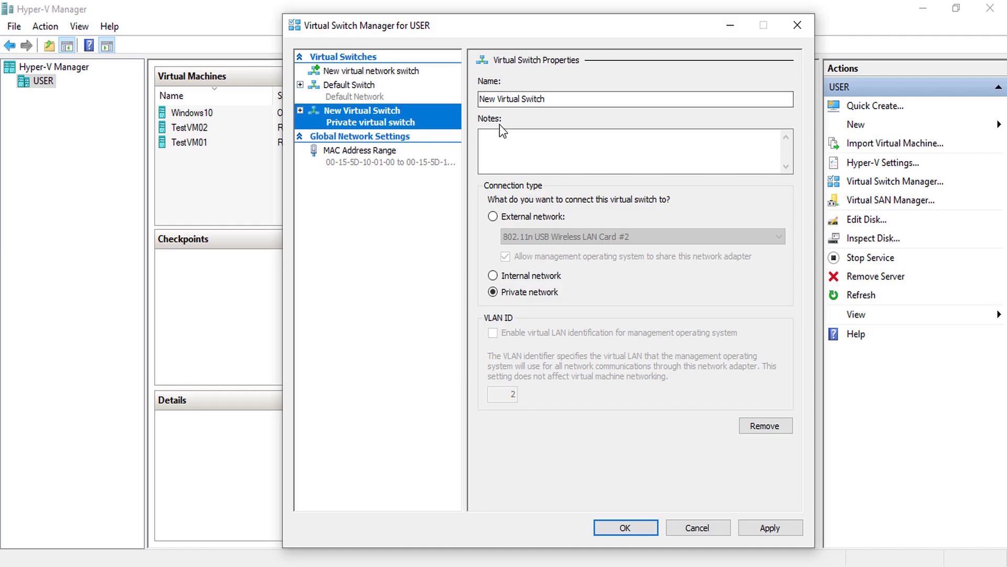
{"action": "key", "text": "Tab"}
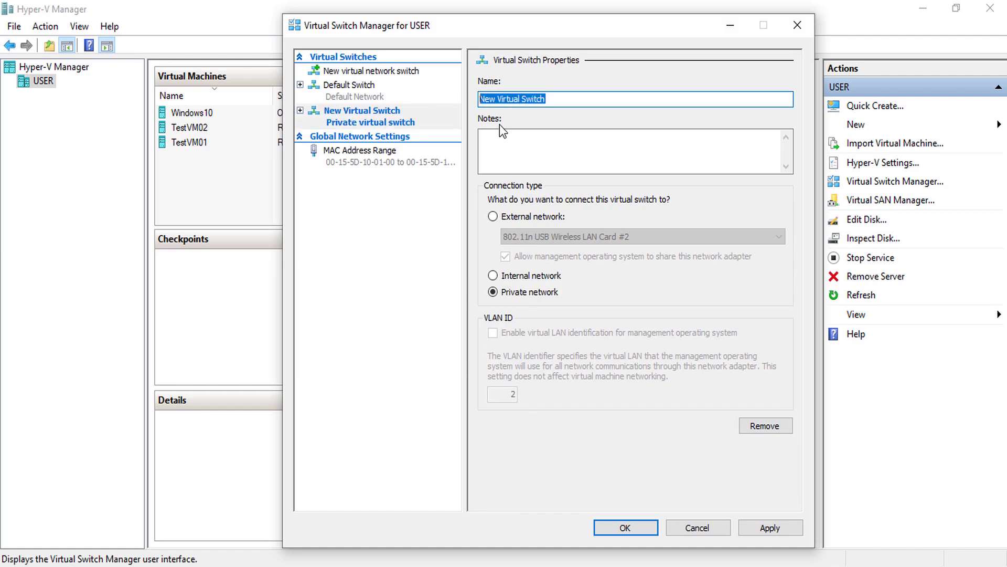
{"action": "type", "text": "Private"}
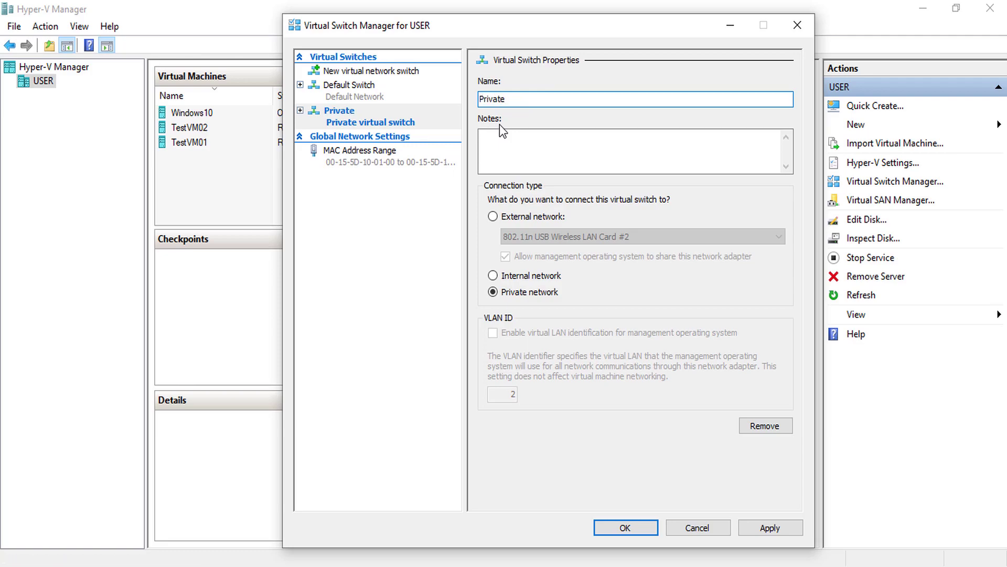
{"action": "mouse_move", "coordinate": [475, 179]}
{"action": "left_mouse_down"}
{"action": "mouse_move", "coordinate": [509, 298]}
{"action": "mouse_move", "coordinate": [744, 350]}
{"action": "mouse_move", "coordinate": [786, 349]}
{"action": "mouse_move", "coordinate": [807, 324]}
{"action": "mouse_move", "coordinate": [801, 313]}
{"action": "left_mouse_up"}
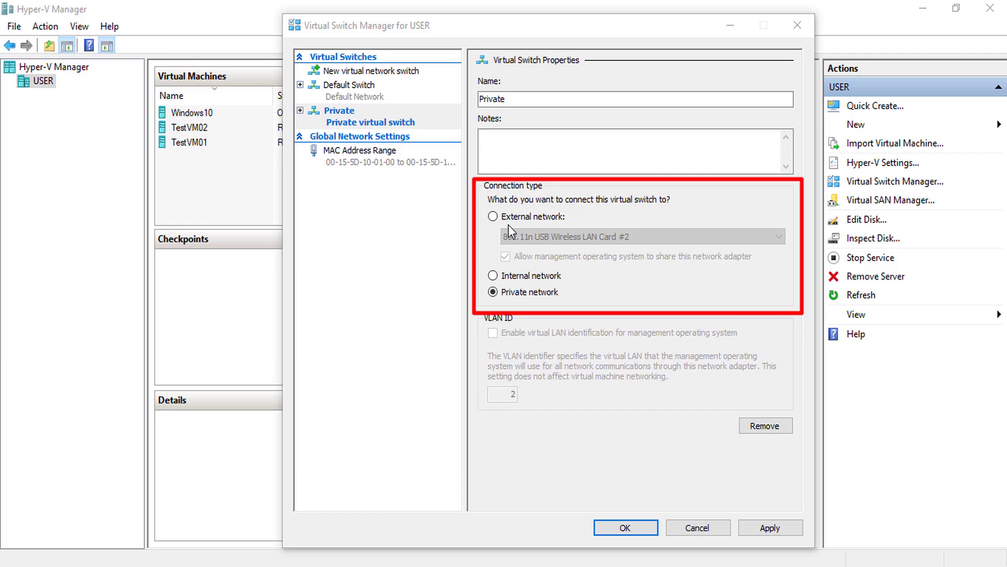
{"action": "left_click_drag", "start_coordinate": [473, 226], "coordinate": [526, 213]}
{"action": "left_click_drag", "start_coordinate": [475, 278], "coordinate": [513, 270]}
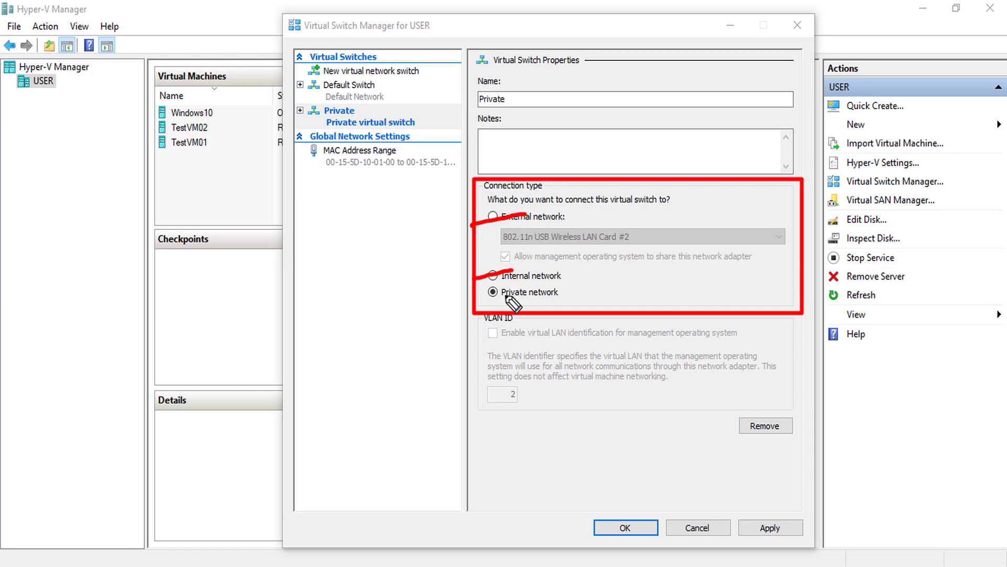
{"action": "left_click_drag", "start_coordinate": [476, 301], "coordinate": [498, 287]}
{"action": "mouse_move", "coordinate": [617, 292]}
{"action": "left_mouse_down"}
{"action": "mouse_move", "coordinate": [567, 292]}
{"action": "mouse_move", "coordinate": [577, 299]}
{"action": "left_mouse_up"}
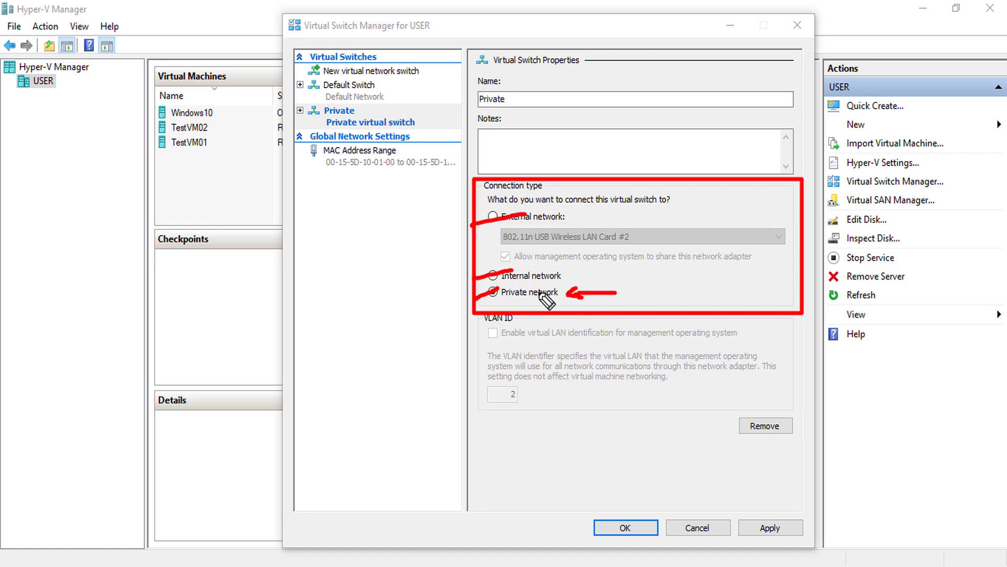
{"action": "key", "text": "Escape"}
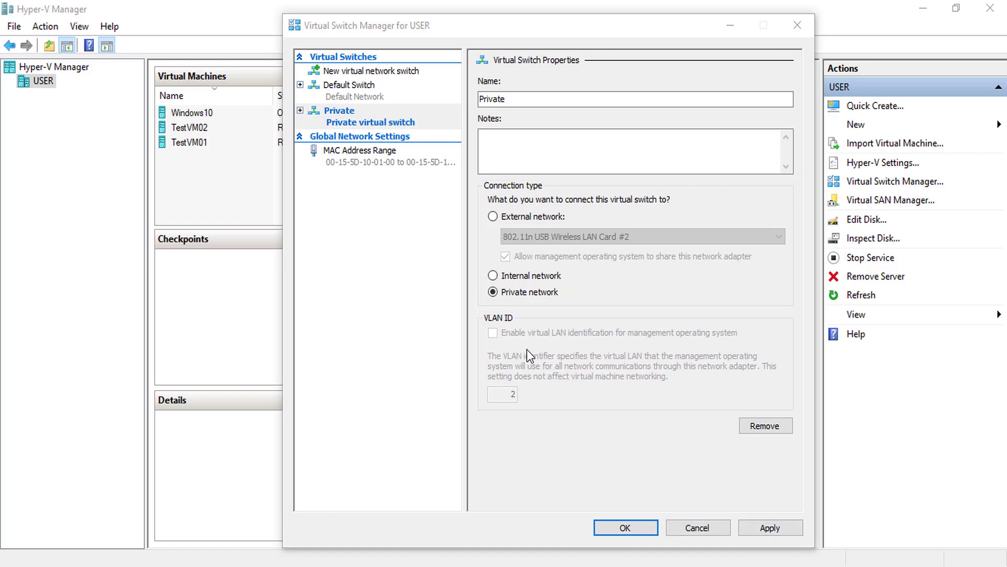
Choose Private network as the new switch's connection type, apply the changes and close the Virtual Switch Manager
{"action": "left_click", "coordinate": [527, 297]}
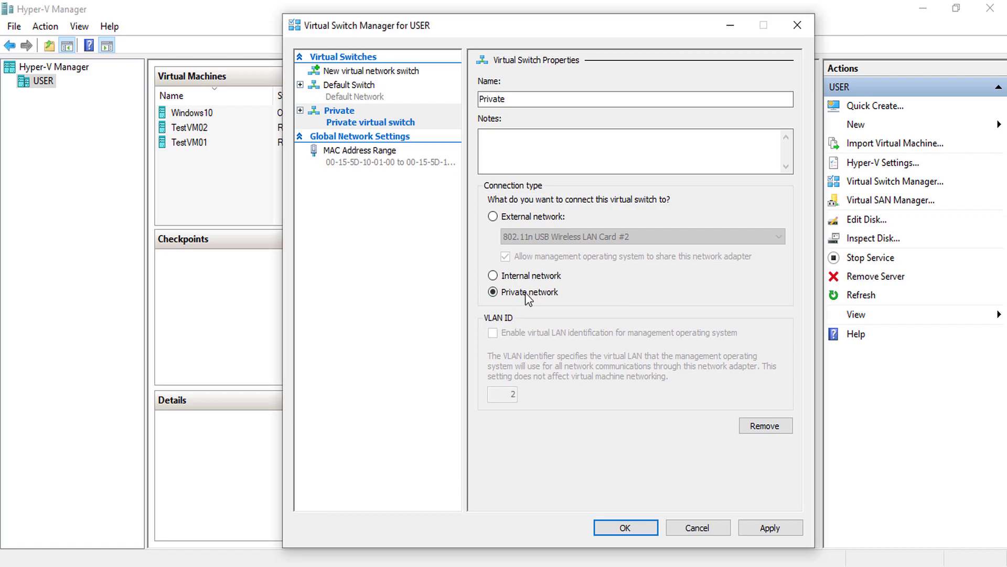
{"action": "key", "text": "Return"}
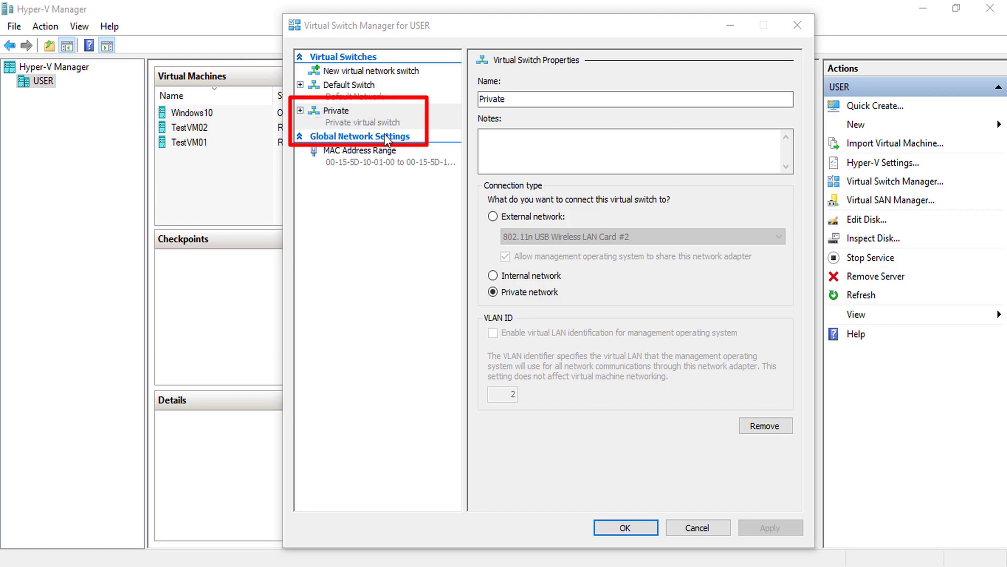
{"action": "left_click", "coordinate": [625, 527]}
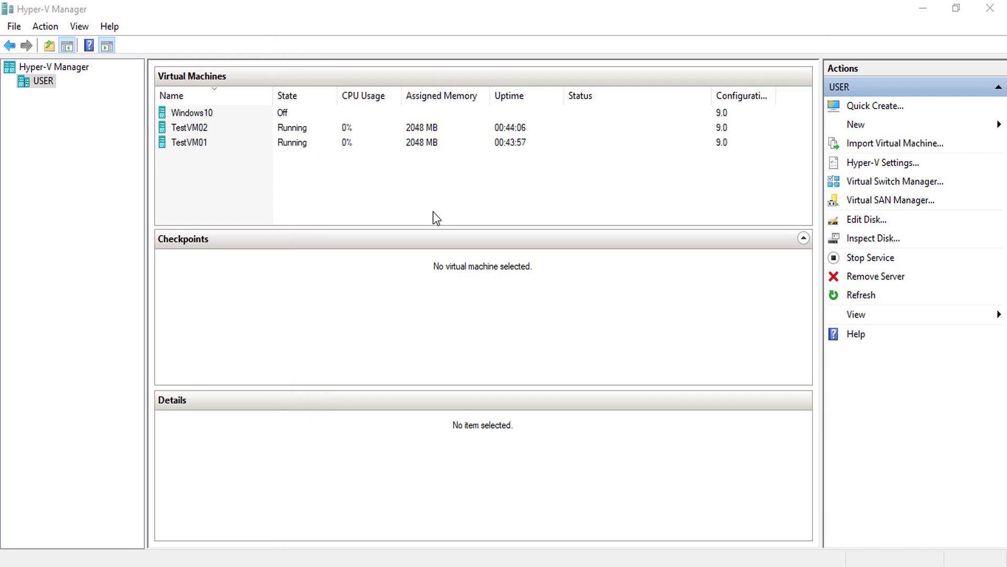
{"action": "left_click", "coordinate": [203, 143]}
{"action": "key", "text": "Up"}
{"action": "key", "text": "Down"}
{"action": "key", "text": "Up"}
{"action": "key", "text": "Down"}
{"action": "key", "text": "Up"}
{"action": "key", "text": "Down"}
{"action": "key", "text": "Up"}
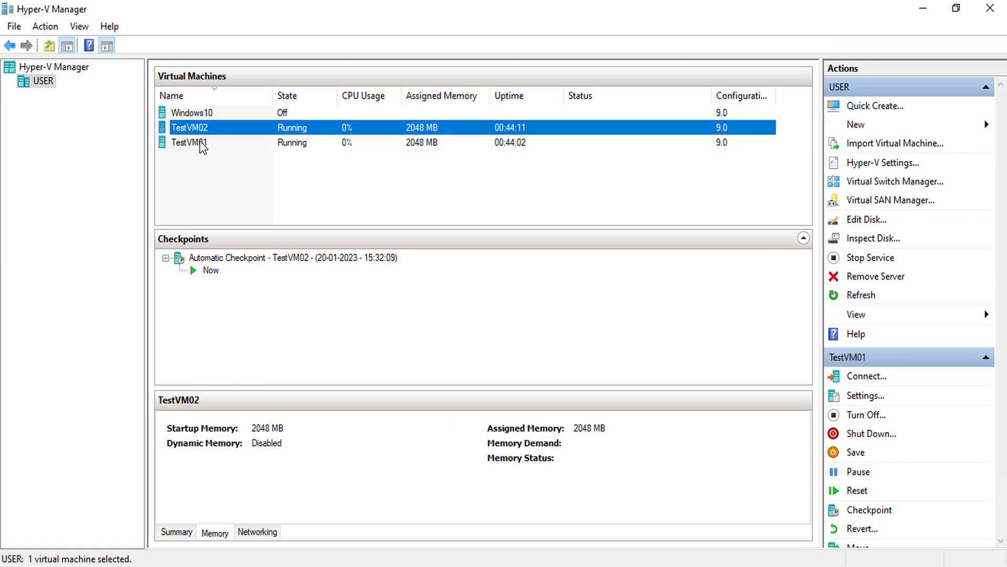
{"action": "key", "text": "Down"}
{"action": "key", "text": "Up"}
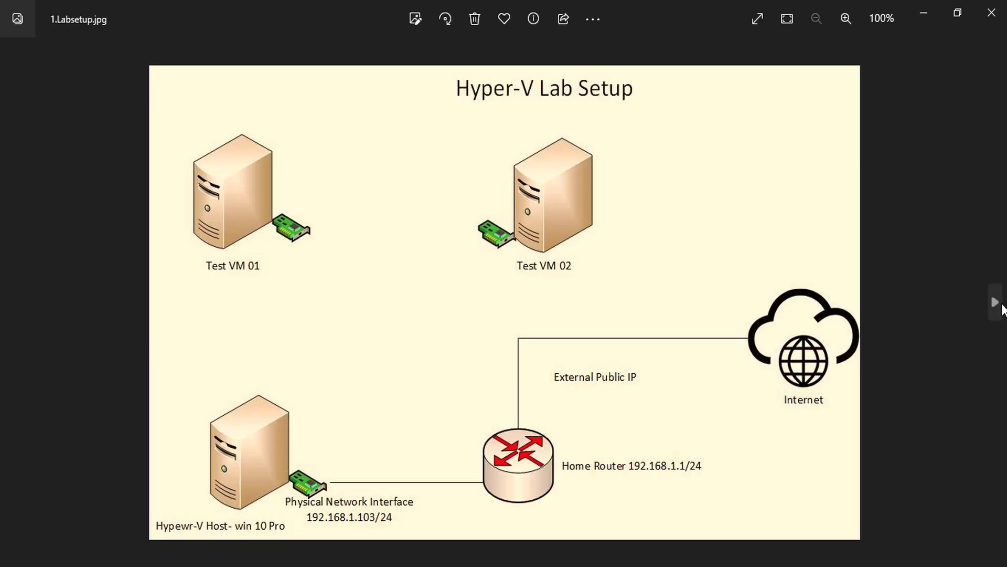
Bring up the 2.Private switch.jpg diagram and examine how the two test VMs connect to the private switch
{"action": "left_click", "coordinate": [995, 302]}
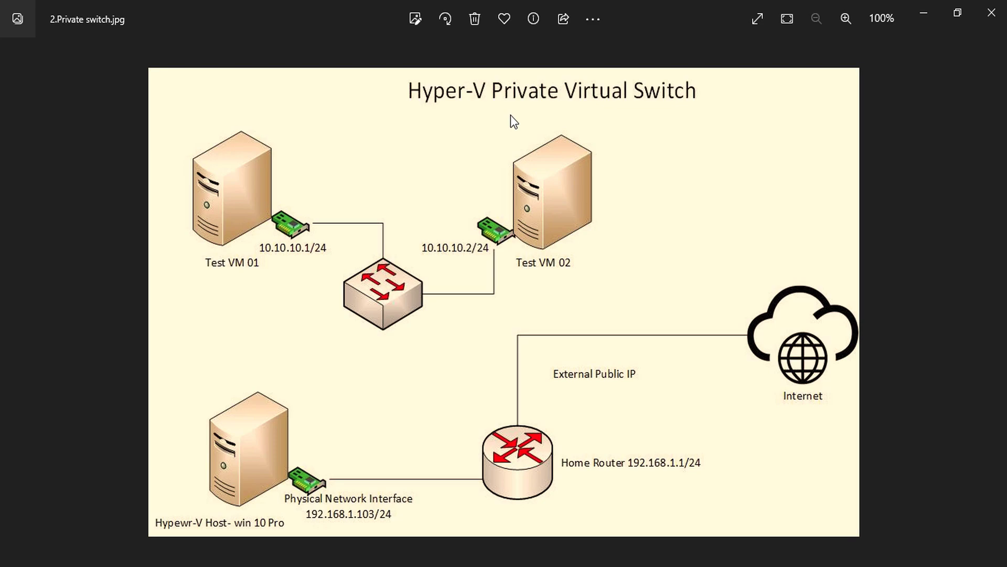
{"action": "mouse_move", "coordinate": [420, 256]}
{"action": "left_mouse_down"}
{"action": "mouse_move", "coordinate": [343, 333]}
{"action": "mouse_move", "coordinate": [446, 326]}
{"action": "mouse_move", "coordinate": [420, 261]}
{"action": "left_mouse_up"}
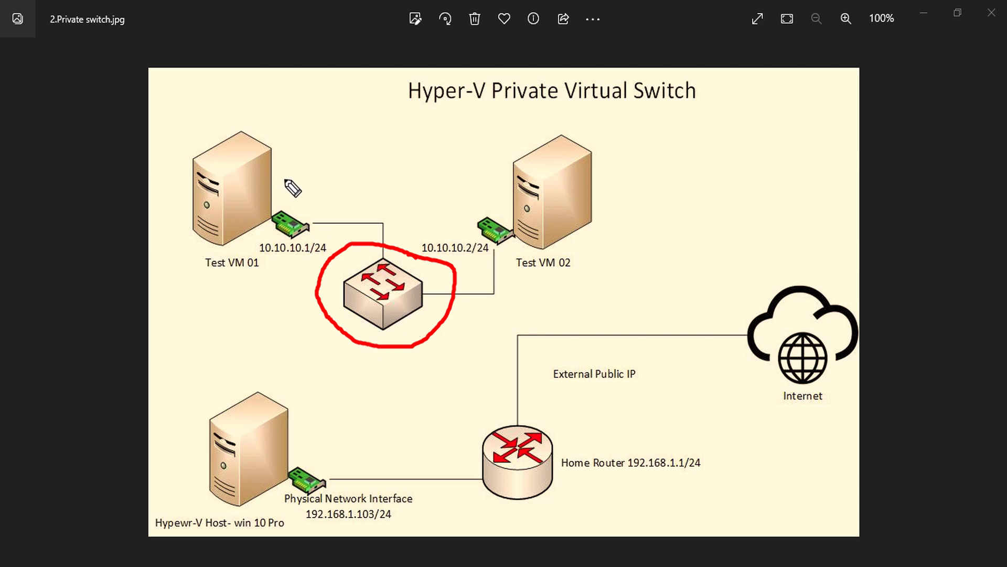
{"action": "left_click_drag", "start_coordinate": [282, 178], "coordinate": [399, 260]}
{"action": "key", "text": "e"}
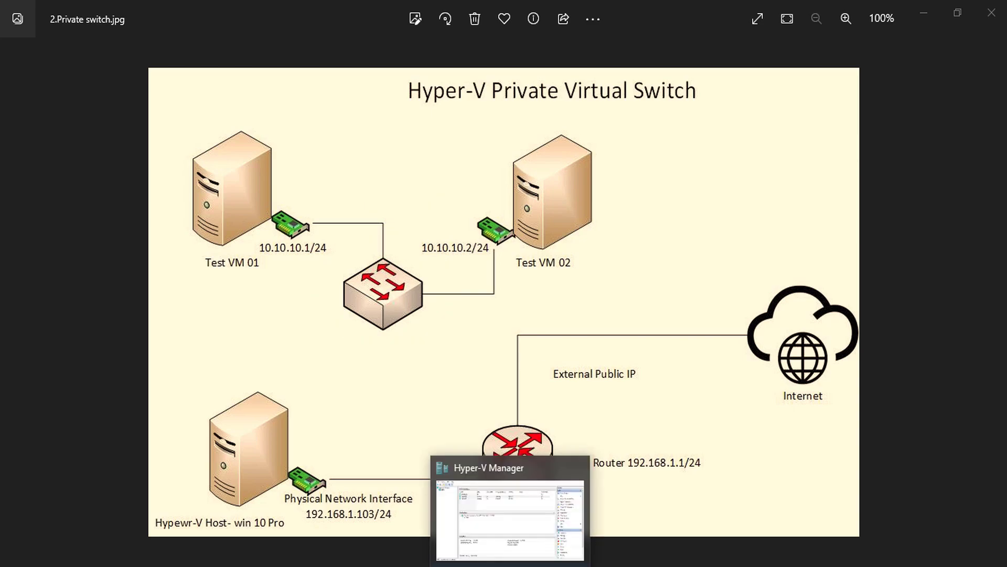
Switch back to Hyper-V Manager and open the settings of TestVM01
{"action": "left_click", "coordinate": [521, 560]}
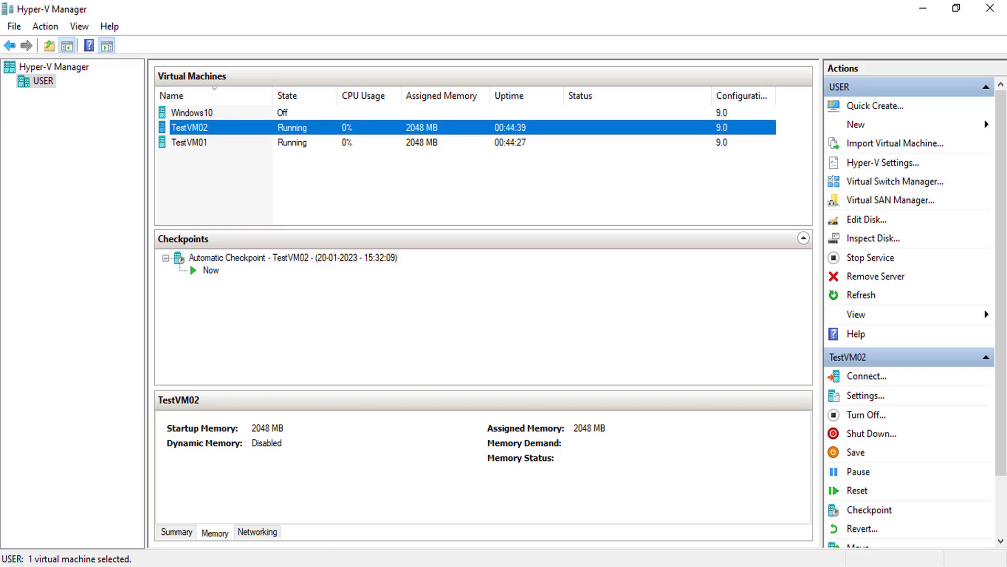
{"action": "left_click", "coordinate": [190, 143]}
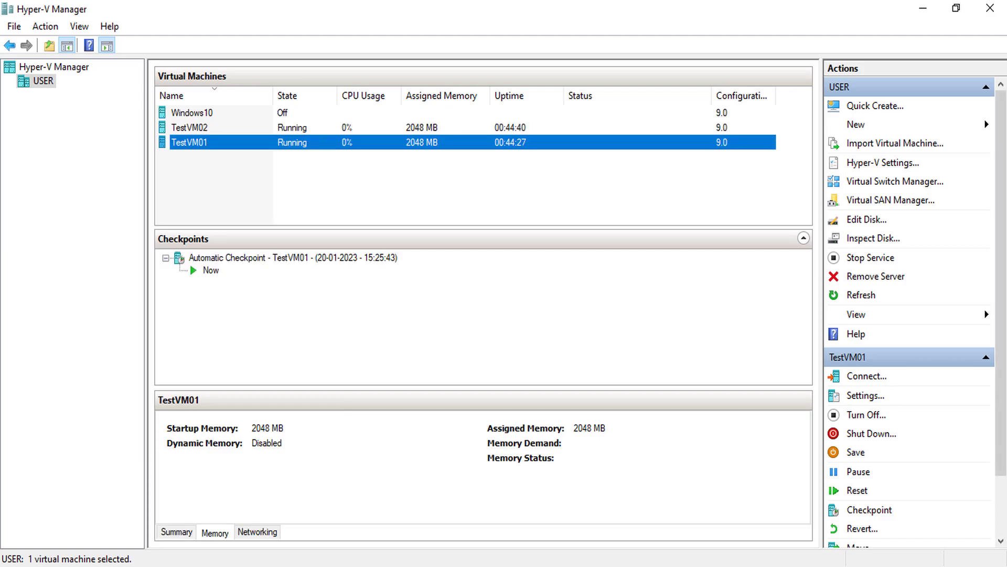
{"action": "right_click", "coordinate": [218, 142]}
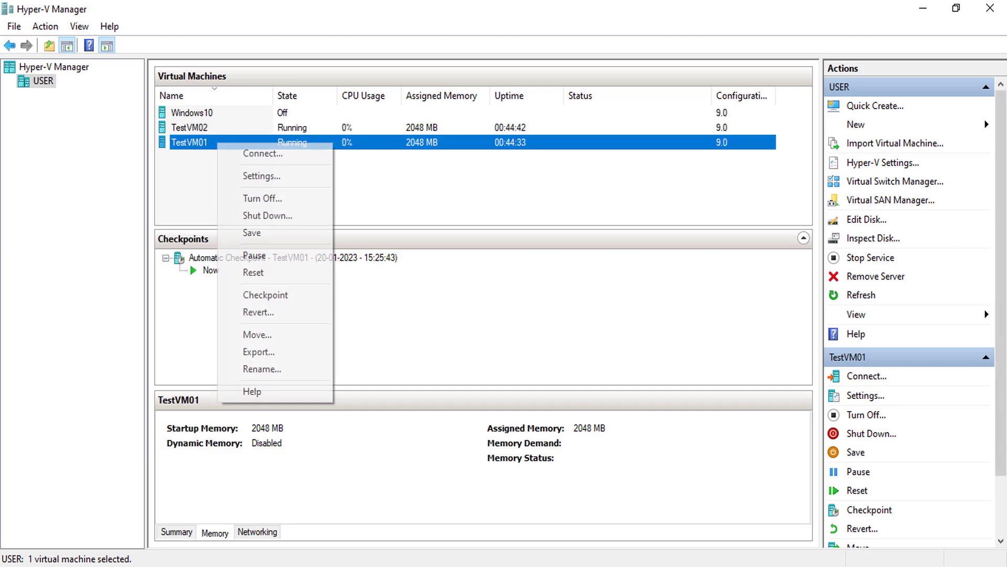
{"action": "left_click", "coordinate": [257, 176]}
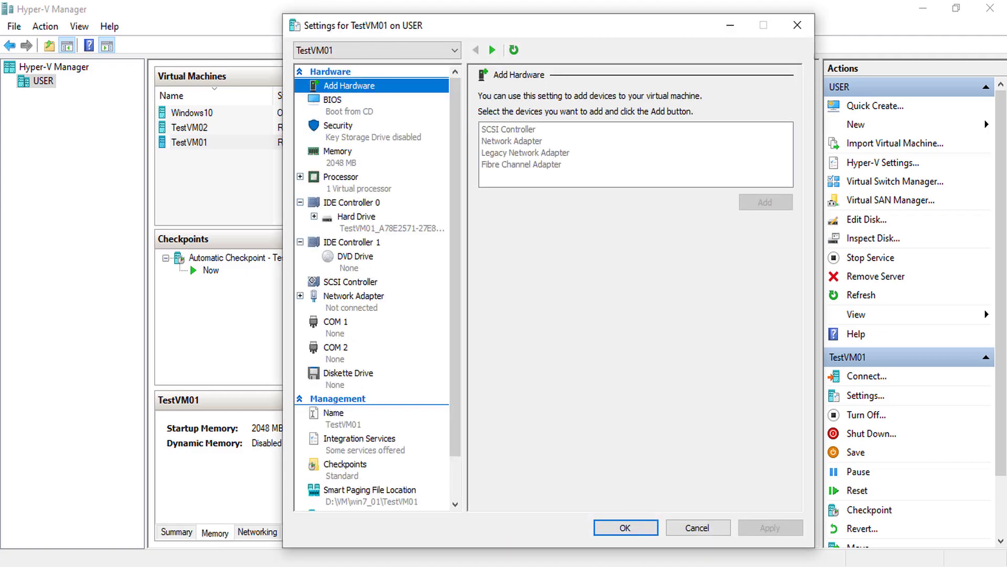
{"action": "left_click_drag", "start_coordinate": [284, 287], "coordinate": [422, 322]}
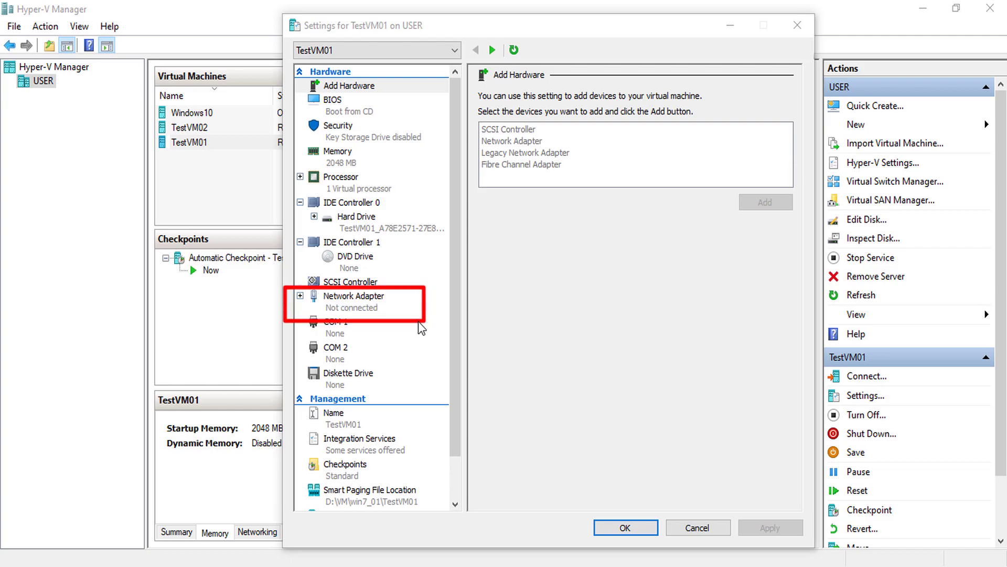
{"action": "key", "text": "Escape"}
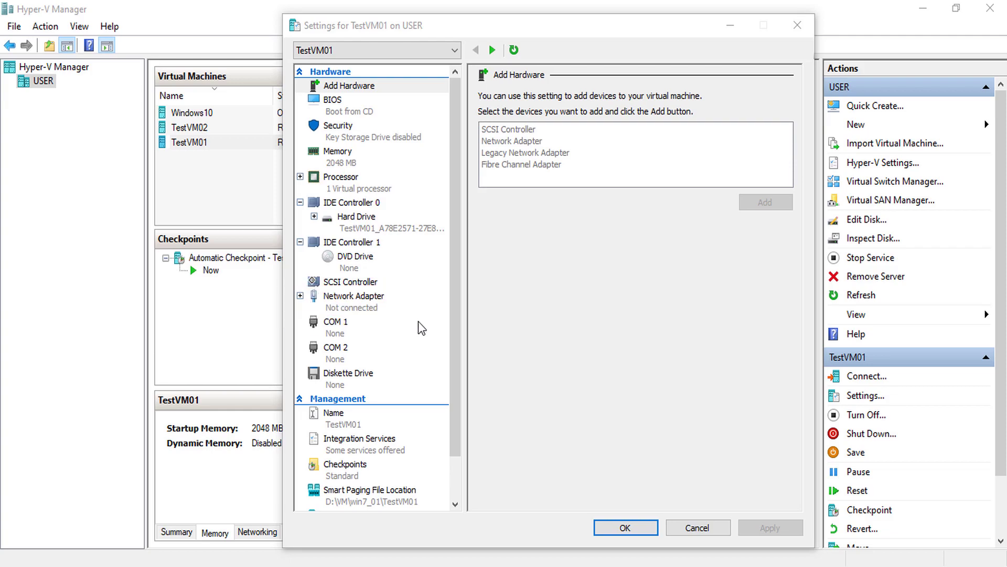
Connect TestVM01's network adapter to the Private virtual switch and save the VM settings
{"action": "left_click", "coordinate": [359, 294]}
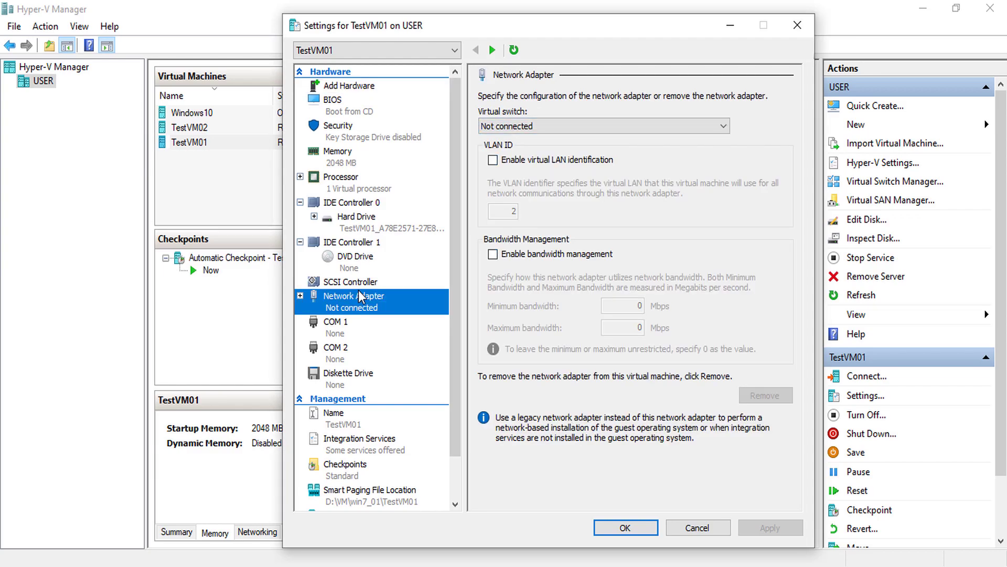
{"action": "key", "text": "Tab"}
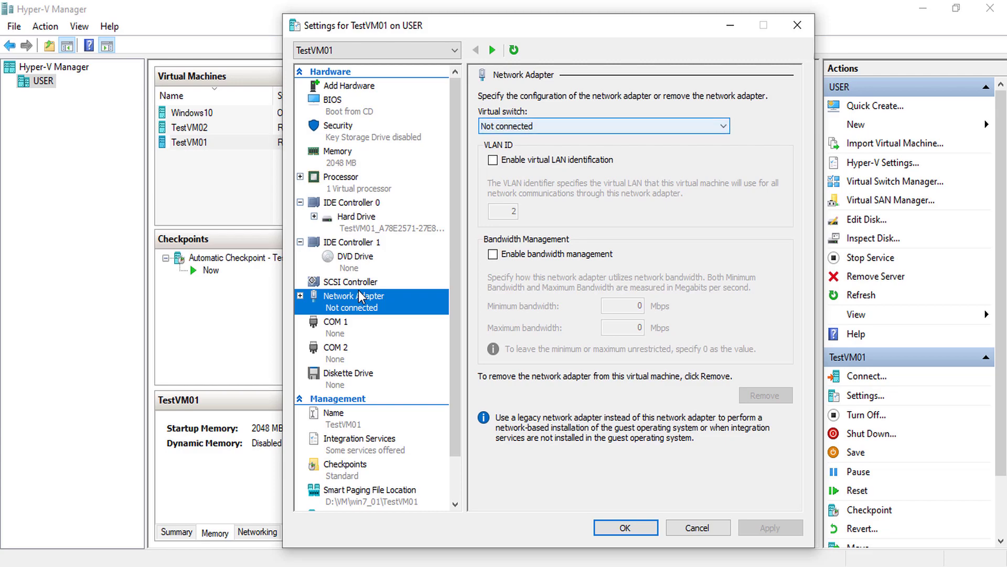
{"action": "key", "text": "alt+Down"}
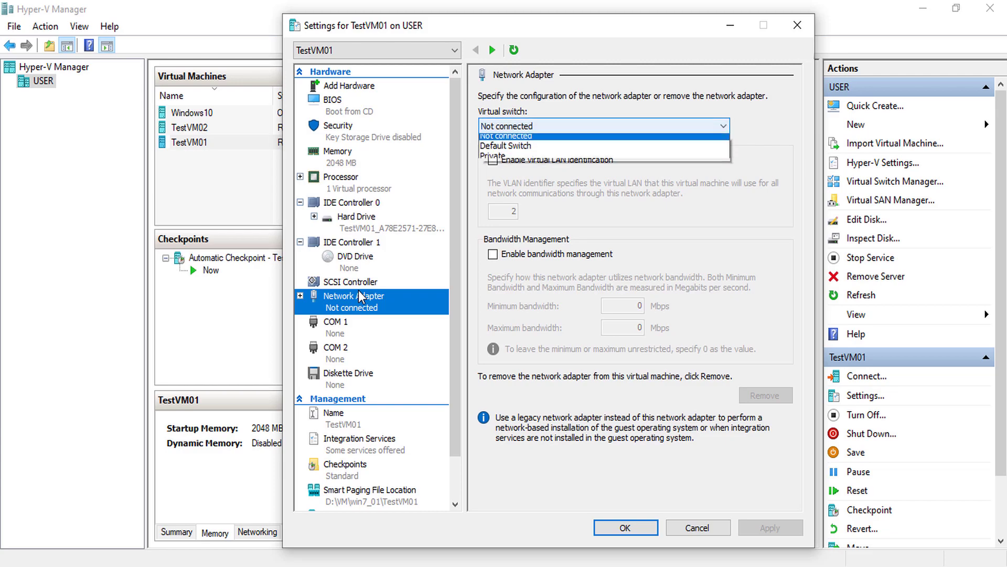
{"action": "key", "text": "Down"}
{"action": "key", "text": "Down"}
{"action": "key", "text": "Return"}
{"action": "key", "text": "Tab"}
{"action": "key", "text": "alt+a"}
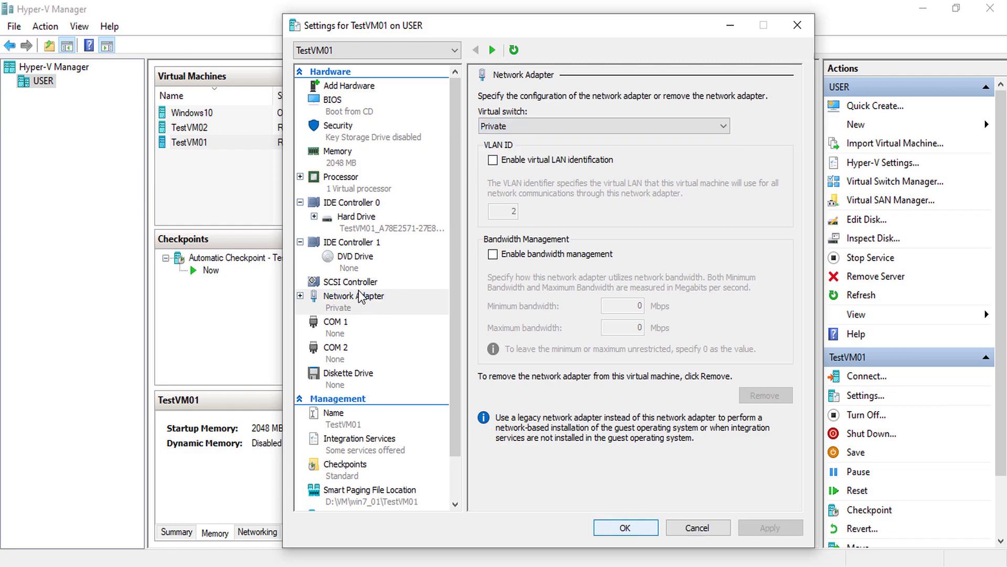
{"action": "left_click", "coordinate": [632, 529]}
Open the settings of TestVM02
{"action": "left_click", "coordinate": [225, 143]}
{"action": "key", "text": "Up"}
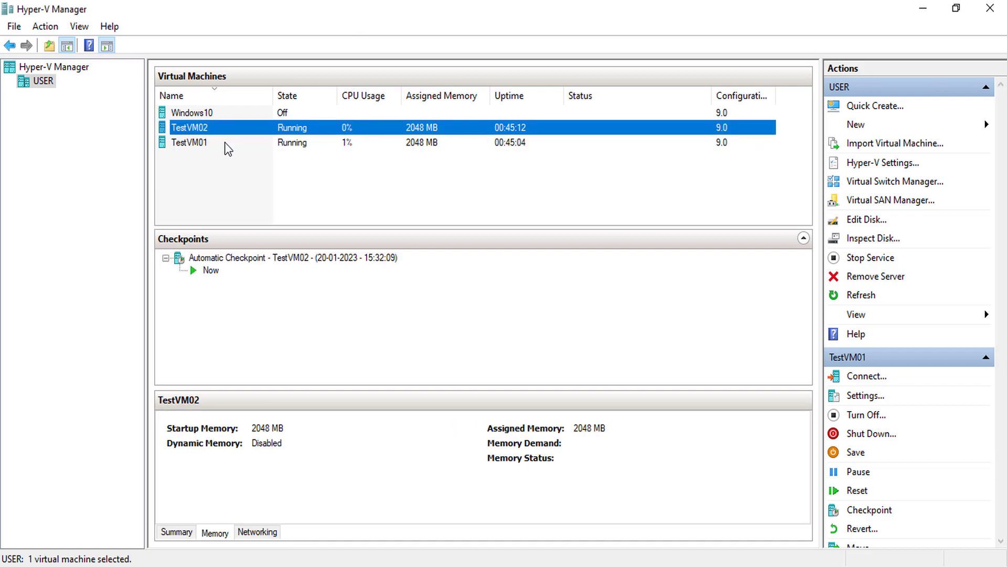
{"action": "key", "text": "shift+F10"}
{"action": "key", "text": "Down"}
{"action": "key", "text": "Down"}
{"action": "key", "text": "Down"}
{"action": "key", "text": "Down"}
{"action": "key", "text": "Up"}
{"action": "key", "text": "Up"}
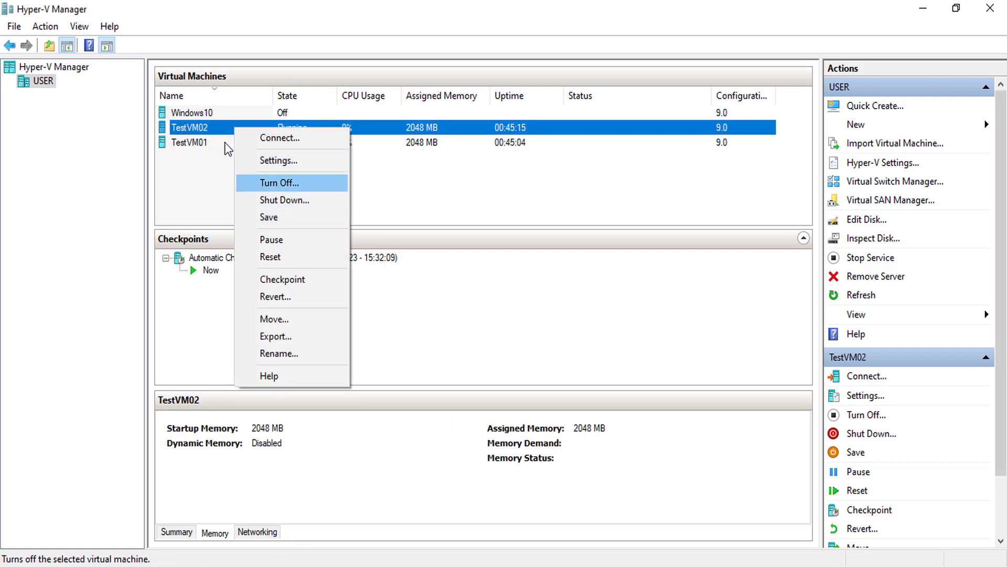
{"action": "key", "text": "Up"}
{"action": "key", "text": "Return"}
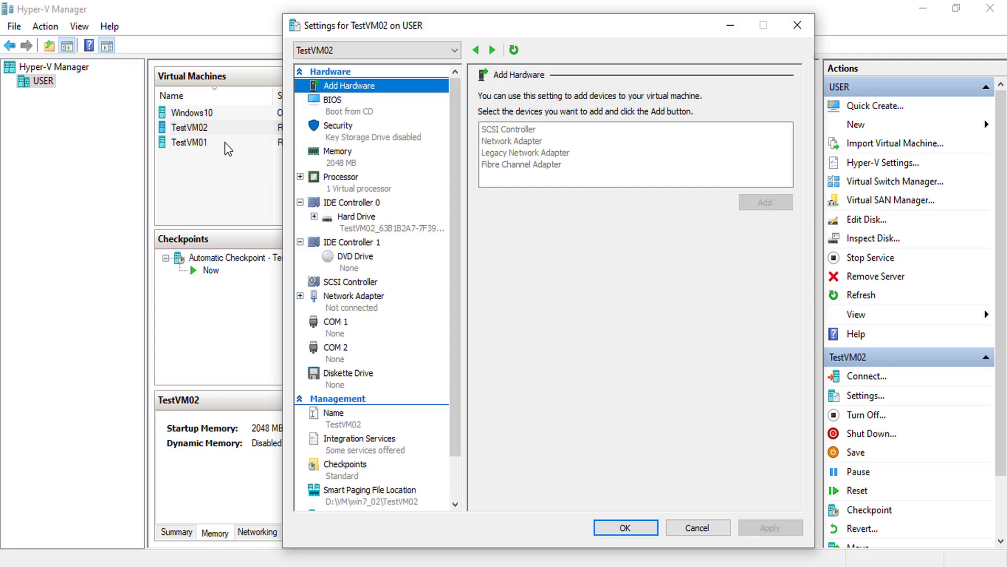
Connect TestVM02's network adapter to the Private virtual switch and save the VM settings
{"action": "key", "text": "Down"}
{"action": "key", "text": "Down"}
{"action": "key", "text": "Down"}
{"action": "key", "text": "Down"}
{"action": "key", "text": "Down"}
{"action": "key", "text": "Down"}
{"action": "key", "text": "Down"}
{"action": "key", "text": "Down"}
{"action": "key", "text": "Down"}
{"action": "key", "text": "Down"}
{"action": "key", "text": "Tab"}
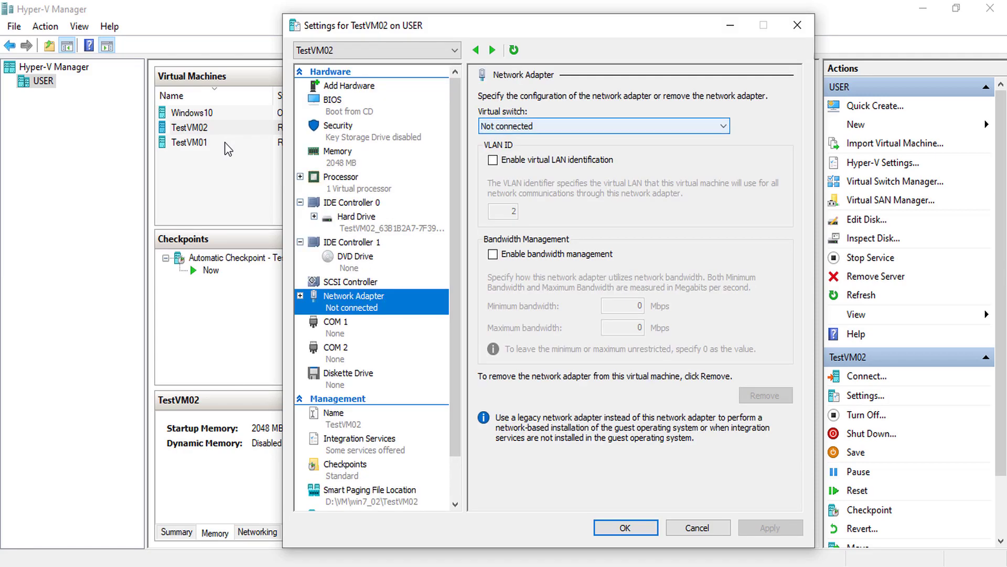
{"action": "key", "text": "alt+Down"}
{"action": "key", "text": "Down"}
{"action": "key", "text": "Down"}
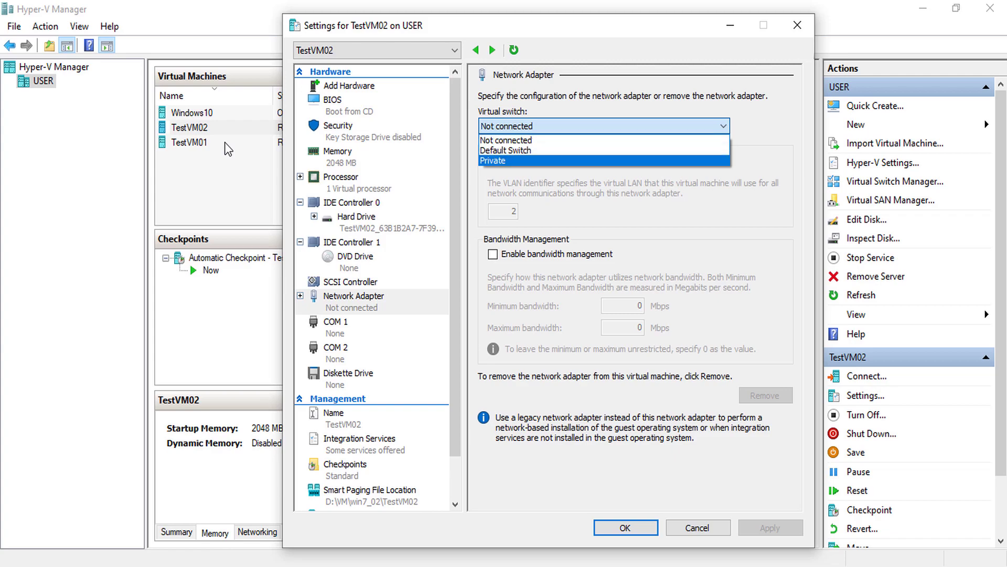
{"action": "key", "text": "Return"}
{"action": "key", "text": "Return"}
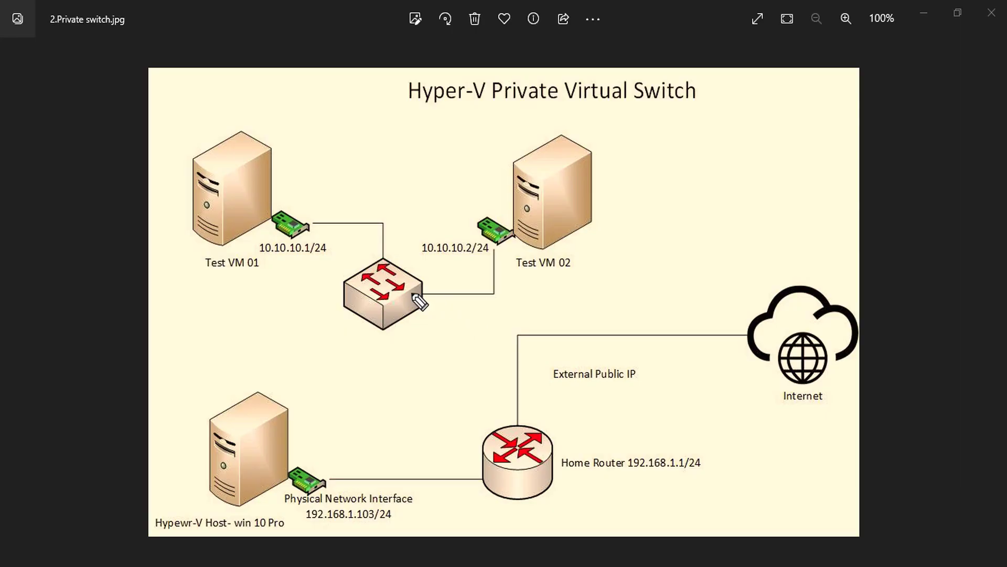
Mark the private switch and both test VMs on the diagram, clear the marks and return to Hyper-V Manager
{"action": "left_click_drag", "start_coordinate": [296, 282], "coordinate": [414, 258]}
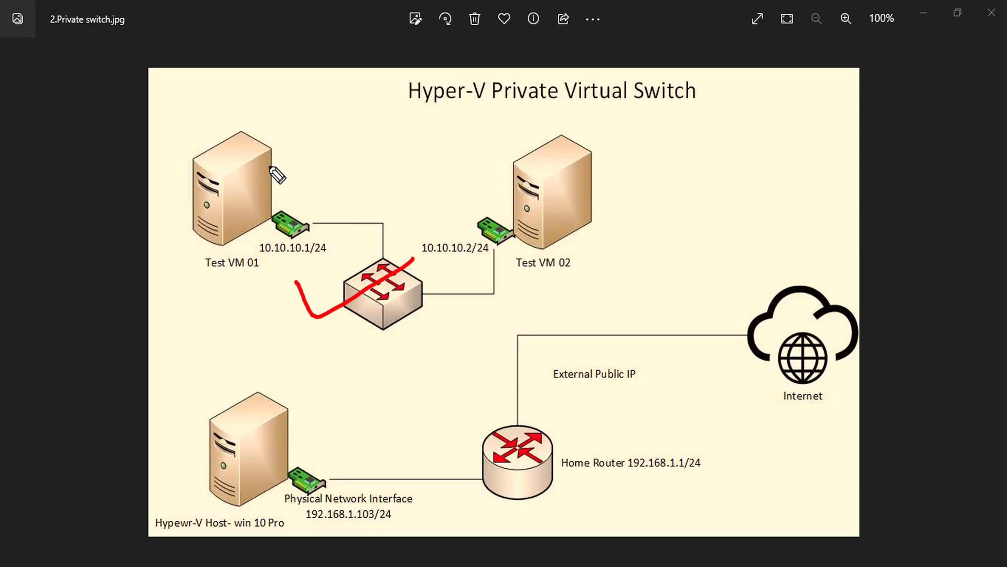
{"action": "left_click_drag", "start_coordinate": [269, 167], "coordinate": [303, 153]}
{"action": "left_click_drag", "start_coordinate": [485, 163], "coordinate": [545, 148]}
{"action": "mouse_move", "coordinate": [318, 208]}
{"action": "left_mouse_down"}
{"action": "mouse_move", "coordinate": [430, 285]}
{"action": "mouse_move", "coordinate": [385, 253]}
{"action": "left_mouse_up"}
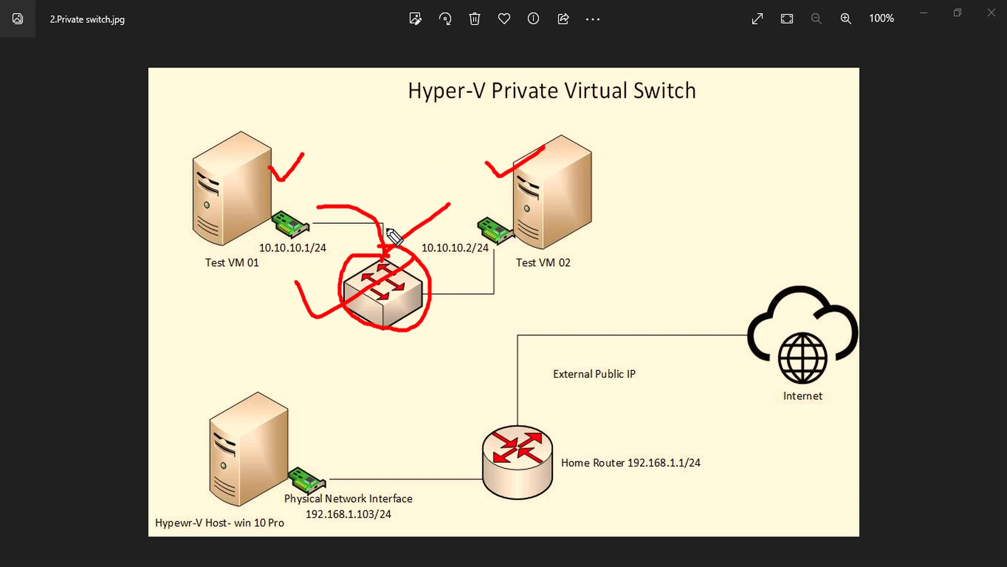
{"action": "key", "text": "e"}
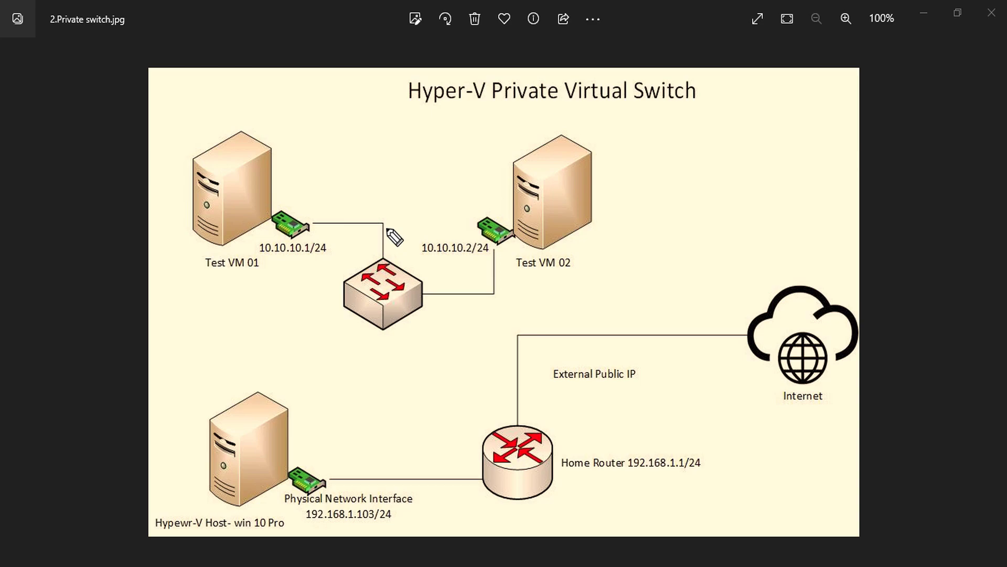
{"action": "left_click", "coordinate": [923, 13]}
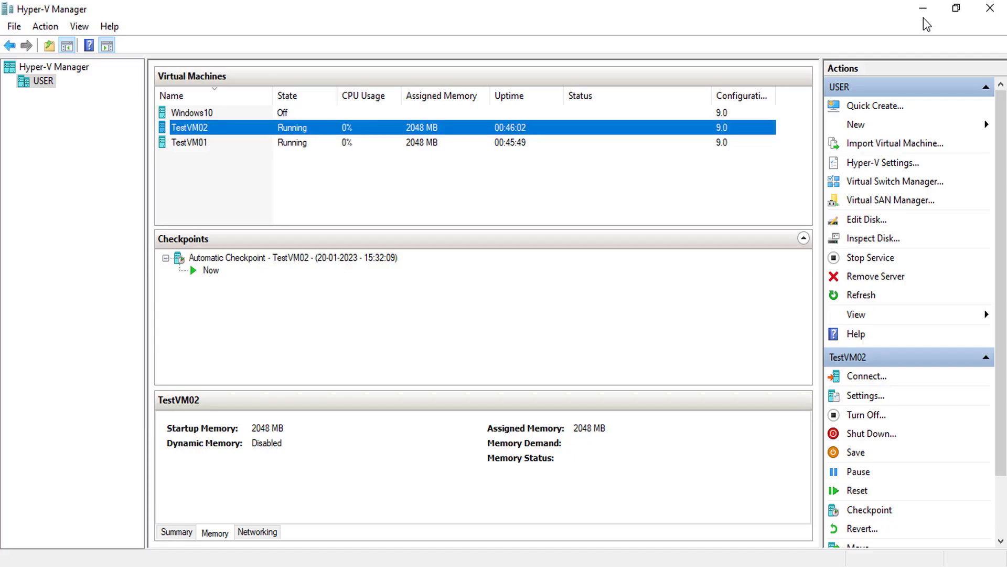
Bring up the TestVM01 and TestVM02 connection windows and open the network connections list in TestVM01
{"action": "left_click", "coordinate": [608, 519]}
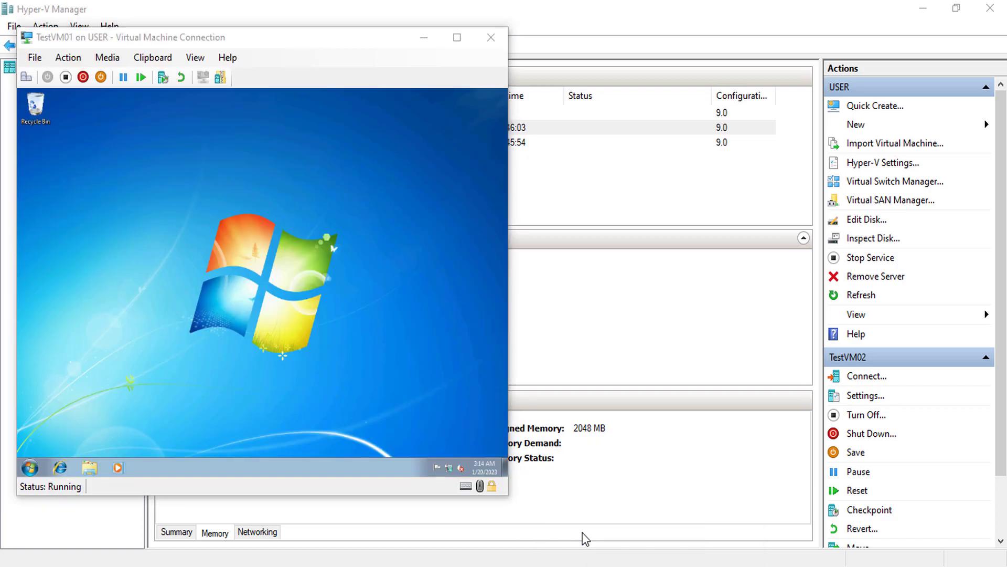
{"action": "left_click", "coordinate": [710, 519]}
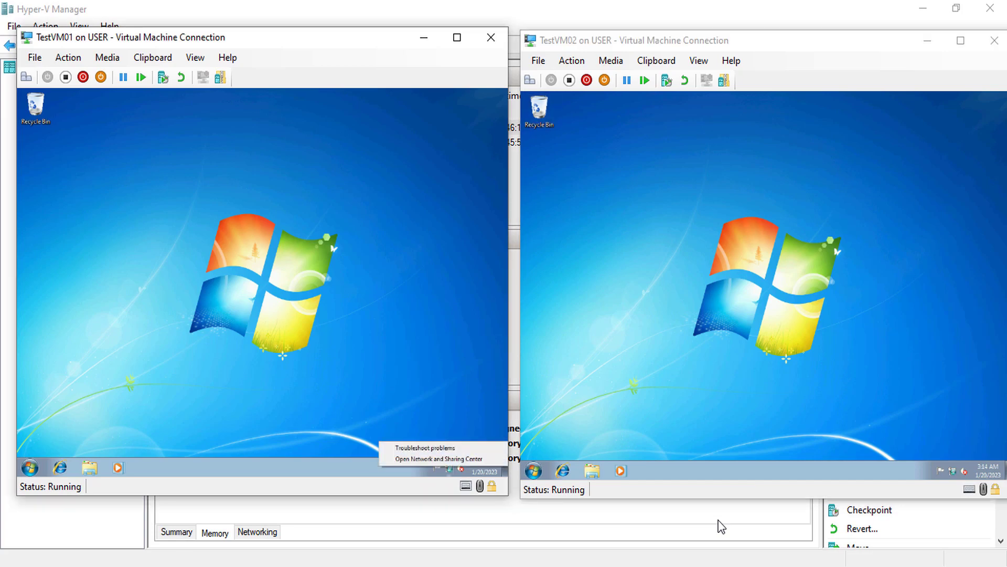
{"action": "key", "text": "Escape"}
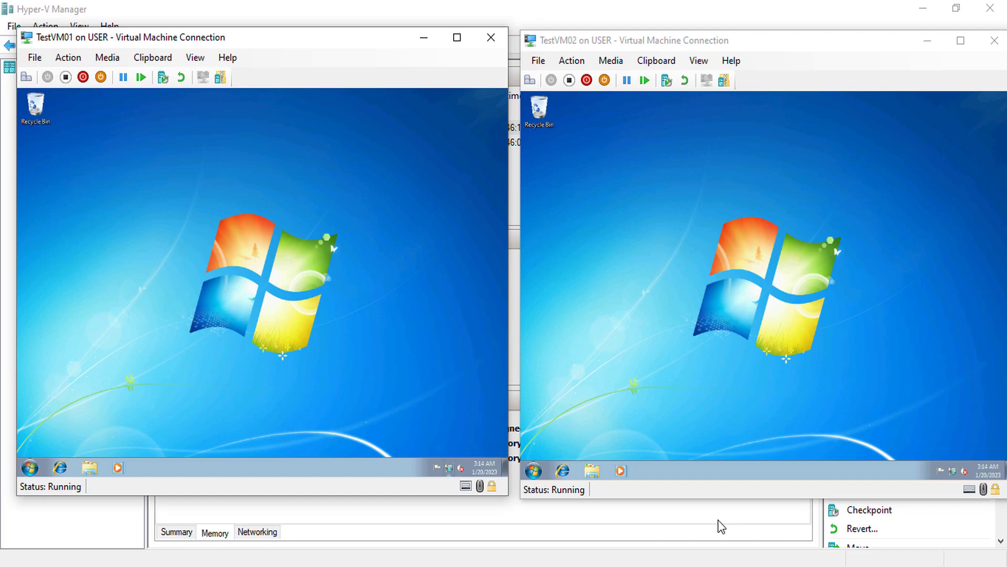
{"action": "key", "text": "Return"}
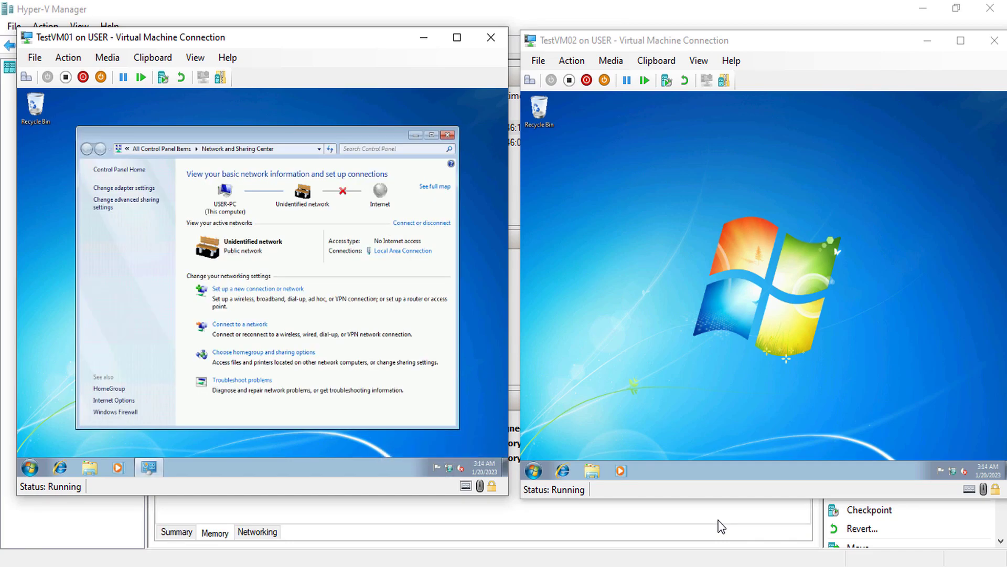
{"action": "key", "text": "Return"}
{"action": "key", "text": "Down"}
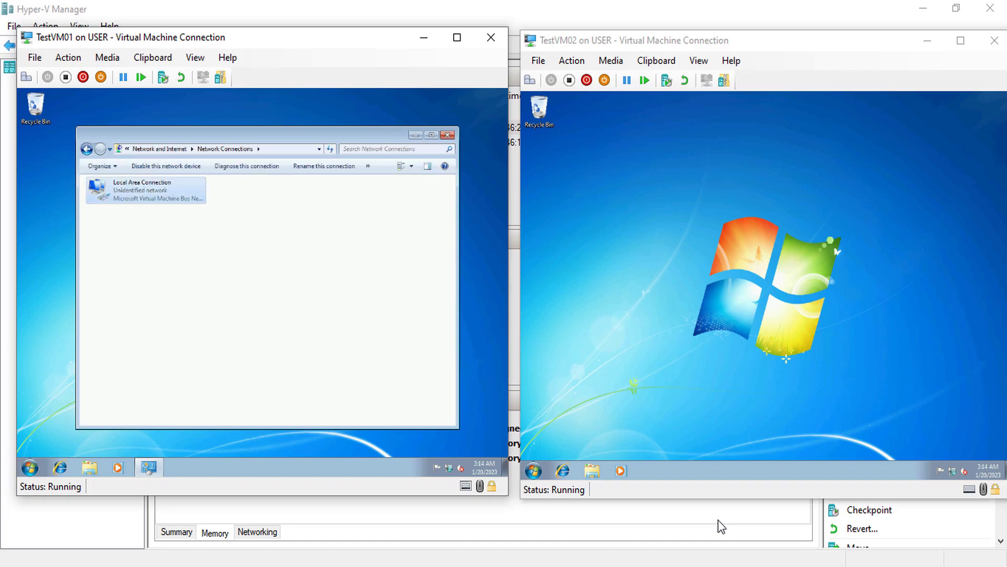
Open the Internet Protocol Version 4 (TCP/IPv4) properties of TestVM01's Local Area Connection
{"action": "key", "text": "shift+F10"}
{"action": "key", "text": "Up"}
{"action": "key", "text": "Return"}
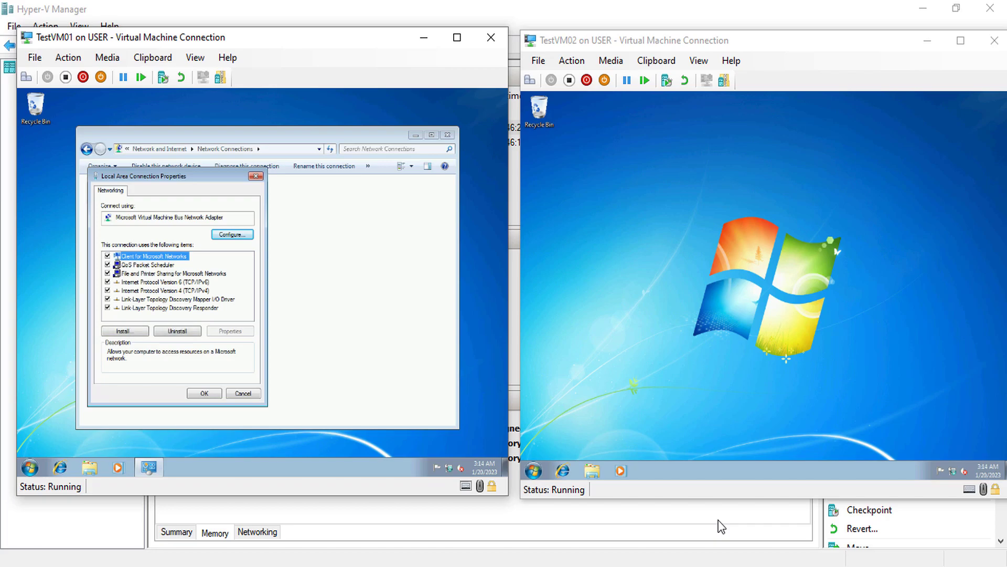
{"action": "key", "text": "Down"}
{"action": "key", "text": "Down"}
{"action": "key", "text": "Down"}
{"action": "key", "text": "Down"}
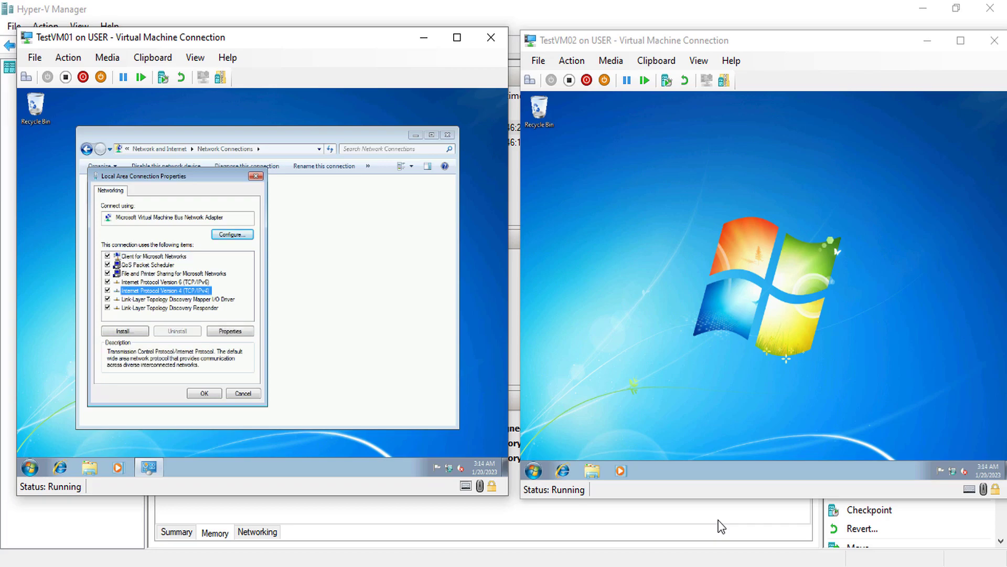
{"action": "key", "text": "alt+r"}
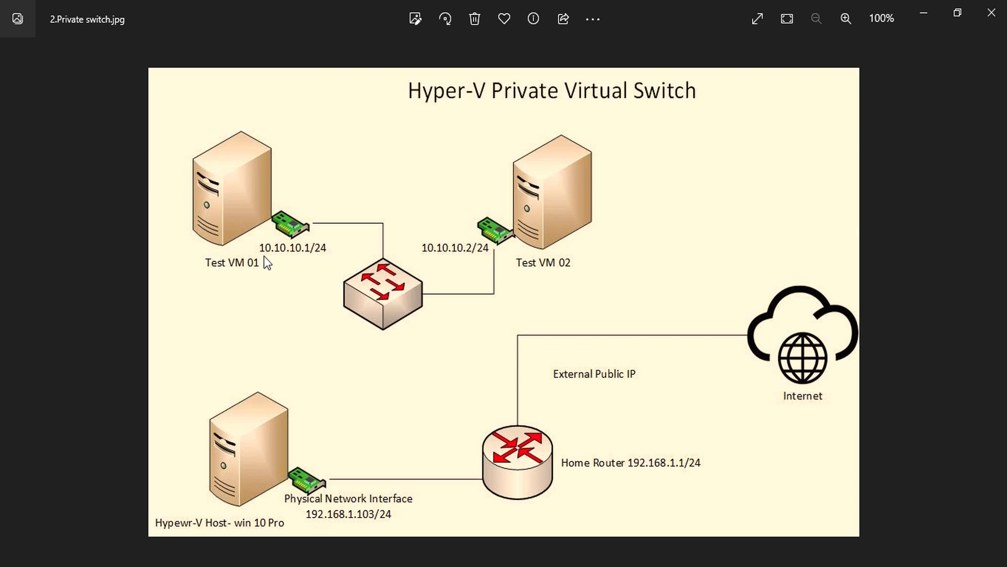
Check the IP addresses planned for TestVM01 and TestVM02 in the private switch diagram and return to the VM windows
{"action": "key", "text": "ctrl+2"}
{"action": "left_click", "coordinate": [261, 253]}
{"action": "left_click_drag", "start_coordinate": [278, 255], "coordinate": [329, 254]}
{"action": "left_click_drag", "start_coordinate": [219, 285], "coordinate": [264, 269]}
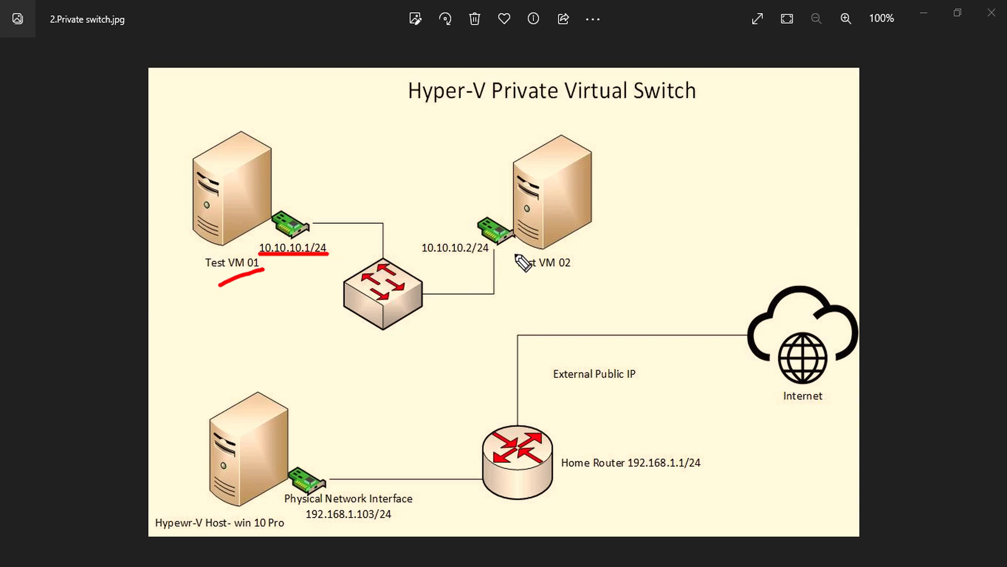
{"action": "left_click_drag", "start_coordinate": [547, 266], "coordinate": [580, 265]}
{"action": "left_click_drag", "start_coordinate": [422, 254], "coordinate": [471, 255]}
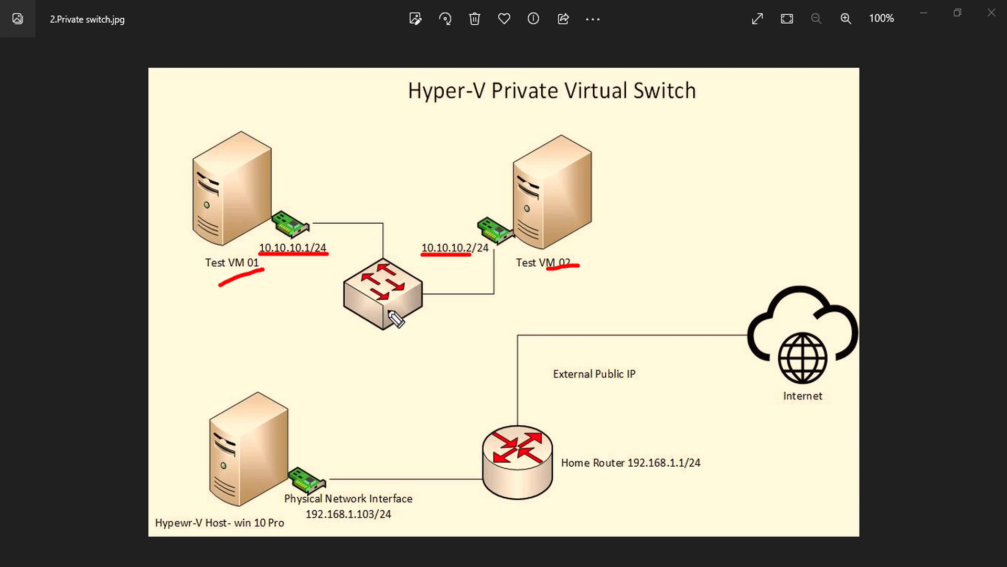
{"action": "key", "text": "e"}
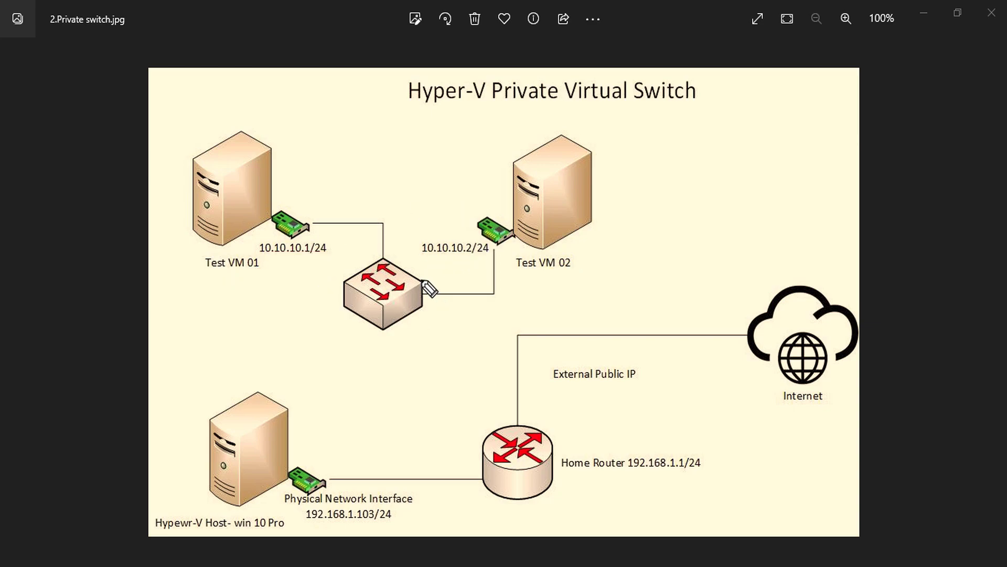
{"action": "key", "text": "Escape"}
{"action": "left_click", "coordinate": [920, 16]}
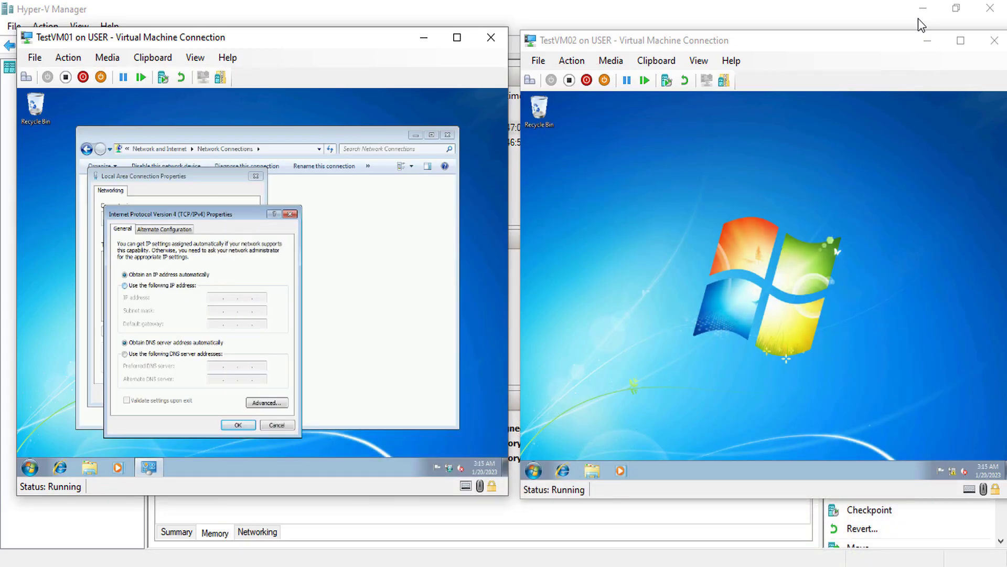
Assign TestVM01 the static IP address 10.10.10.1 with subnet mask 255.255.255.0, save, and minimize its network connections window
{"action": "key", "text": "alt+s"}
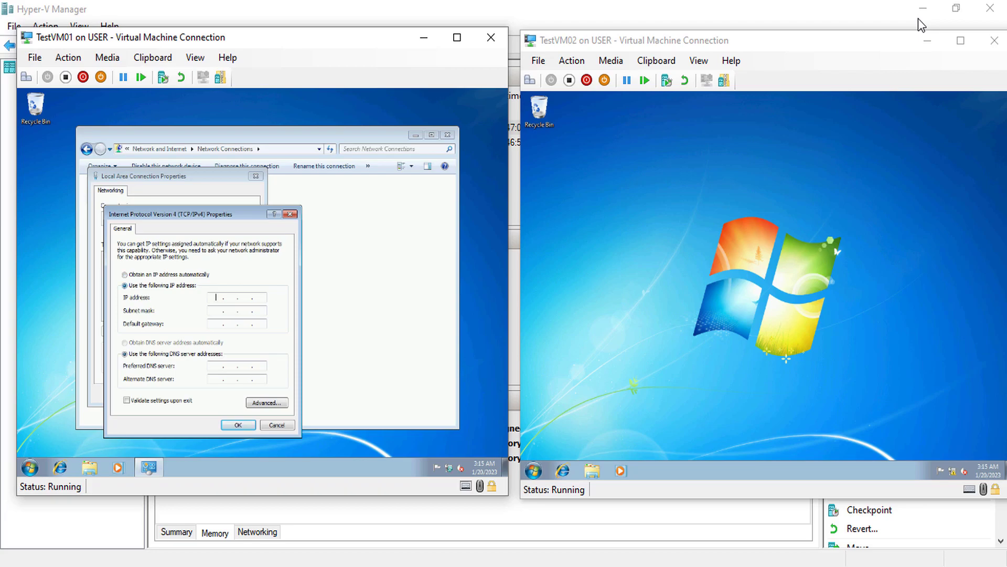
{"action": "type", "text": "10 . 10 . 10 . 1"}
{"action": "key", "text": "Tab"}
{"action": "type", "text": "255 . 255 . 255 . 0"}
{"action": "key", "text": "Return"}
{"action": "key", "text": "Return"}
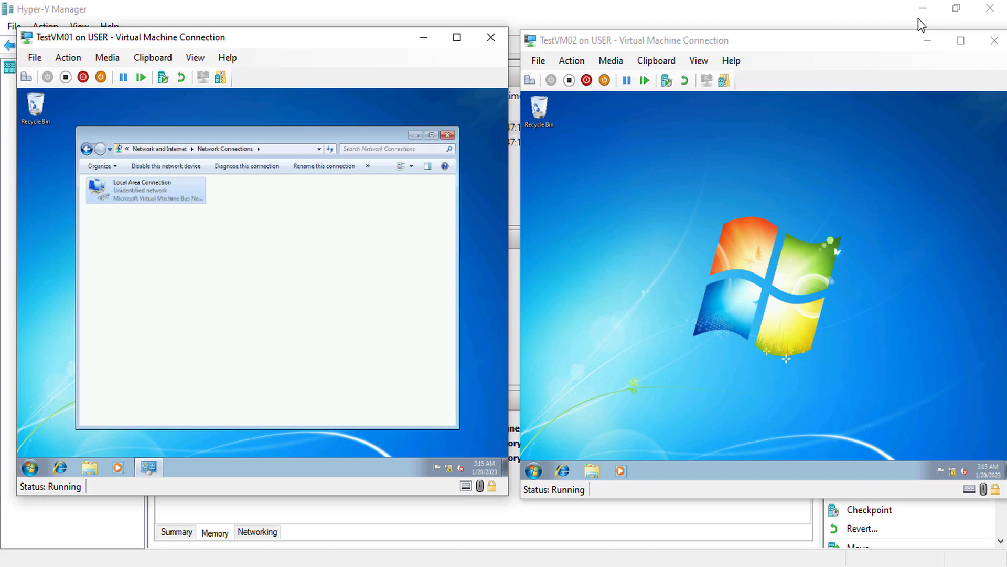
{"action": "left_click", "coordinate": [415, 135]}
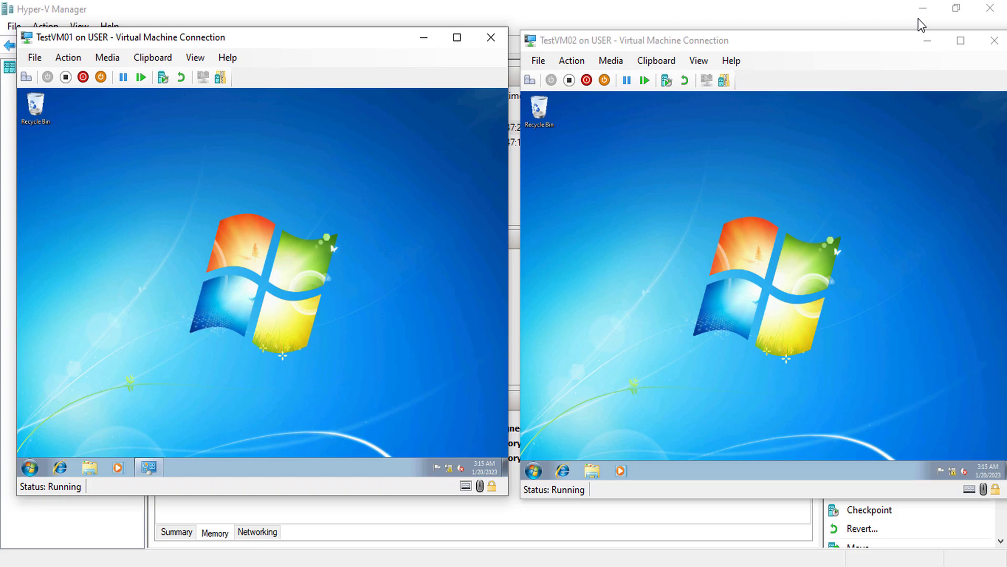
Open the Local Area Connection properties in TestVM02 from its Network and Sharing Center
{"action": "right_click", "coordinate": [964, 471]}
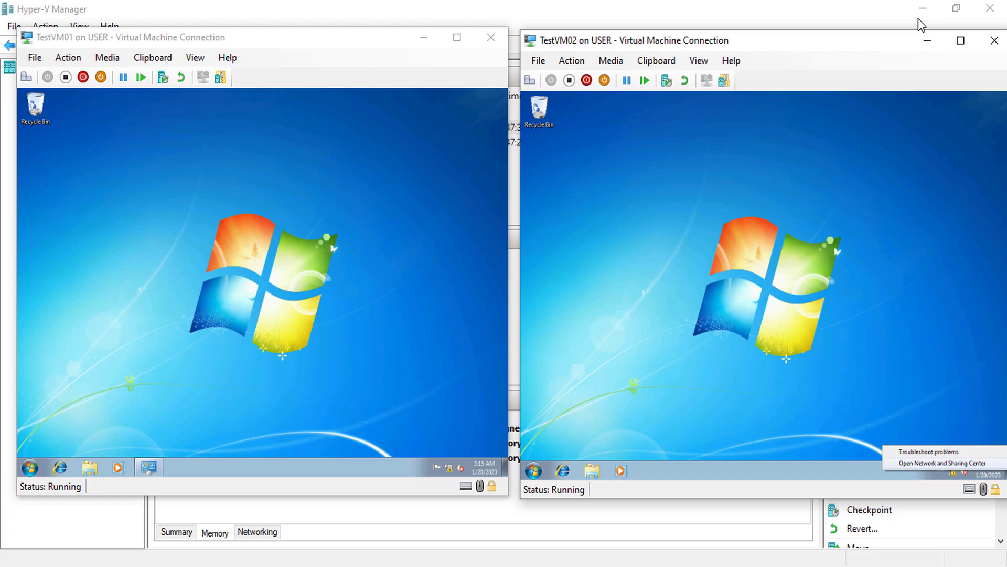
{"action": "key", "text": "n"}
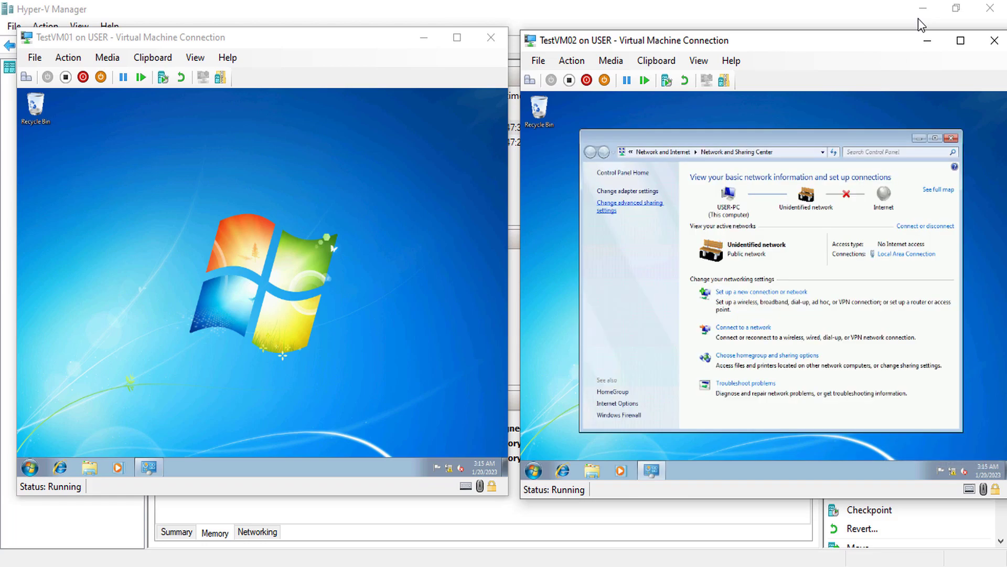
{"action": "key", "text": "Return"}
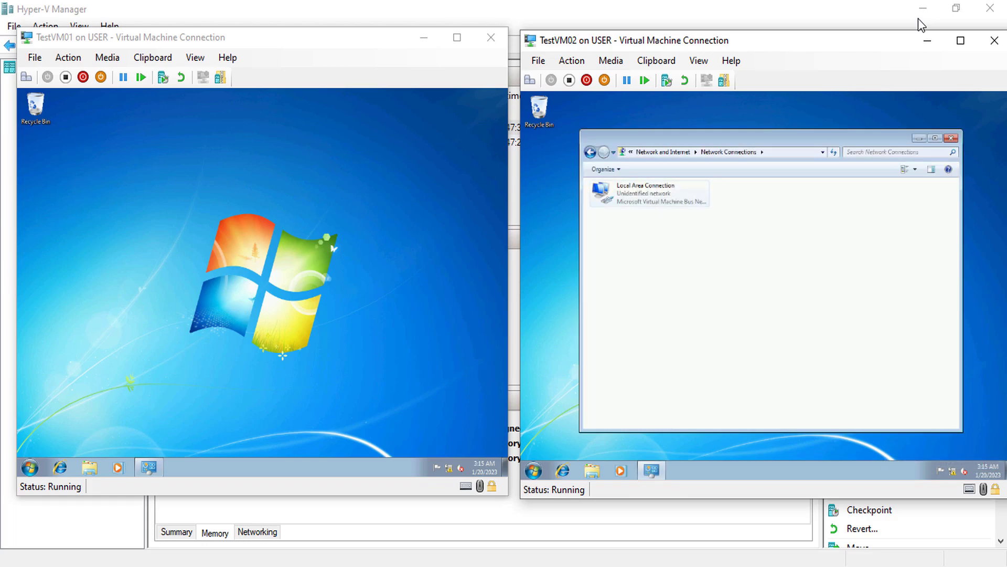
{"action": "key", "text": "Down"}
{"action": "key", "text": "shift+F10"}
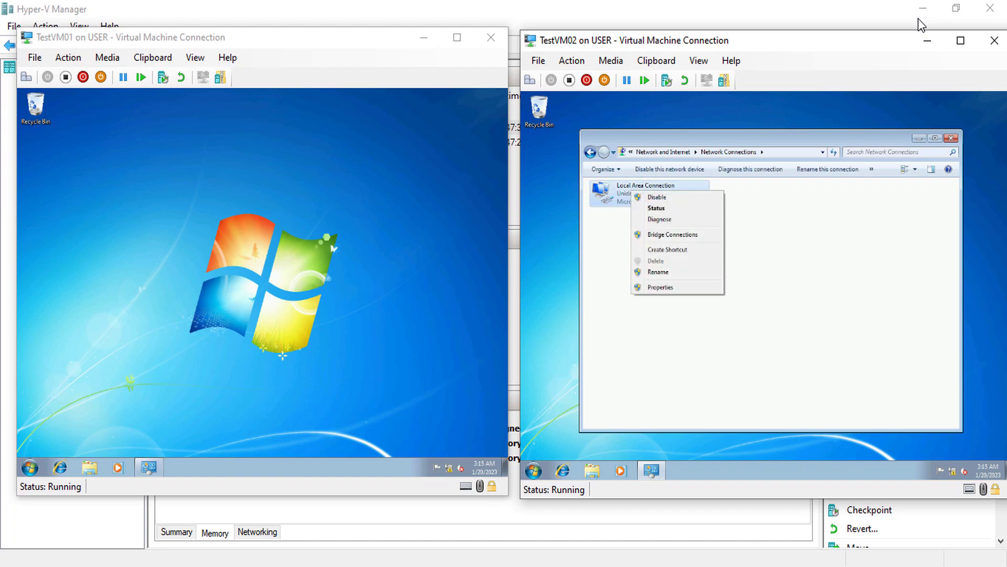
{"action": "key", "text": "Up"}
{"action": "key", "text": "Return"}
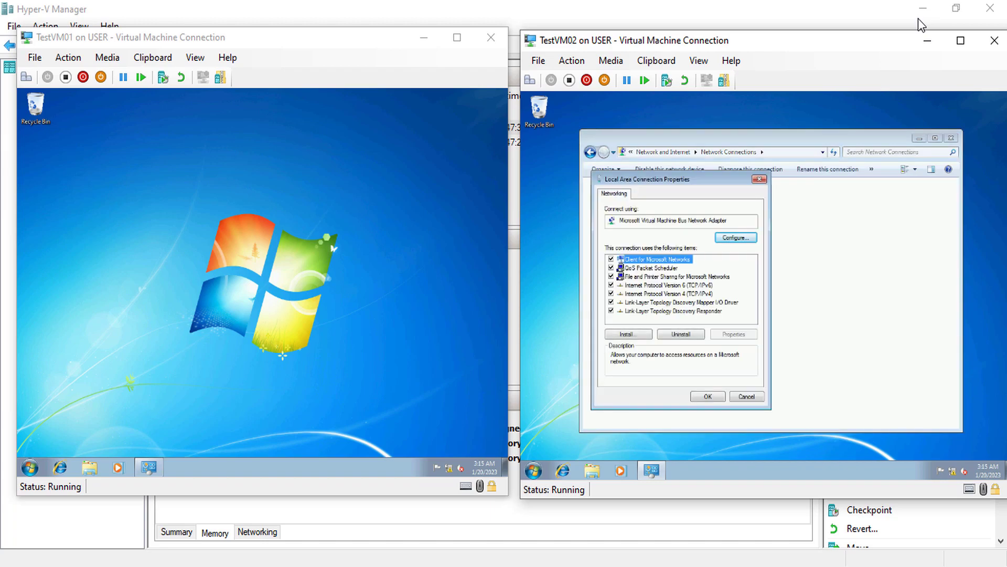
Open the Internet Protocol Version 4 (TCP/IPv4) properties of TestVM02's Local Area Connection
{"action": "key", "text": "Down"}
{"action": "key", "text": "Down"}
{"action": "key", "text": "Down"}
{"action": "key", "text": "Down"}
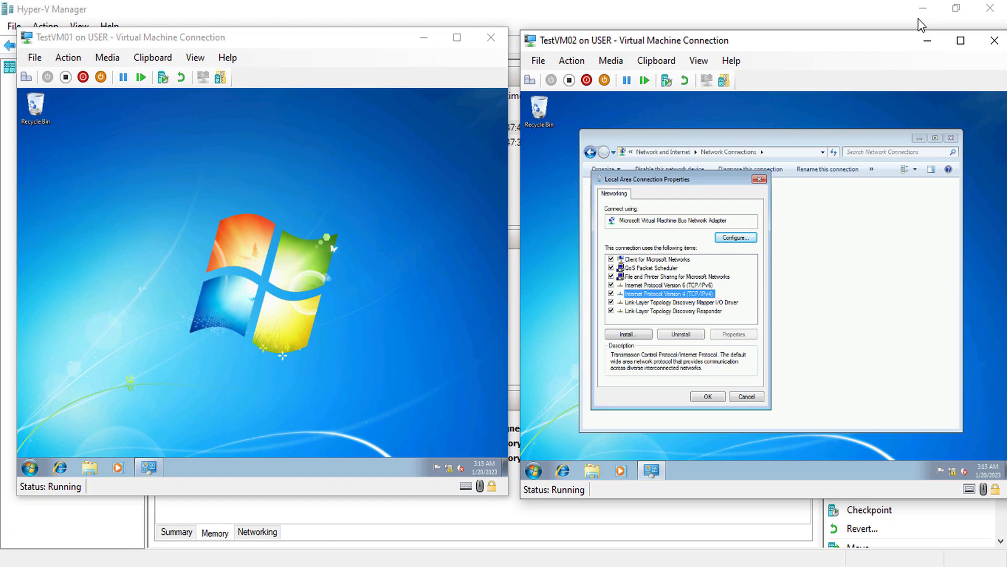
{"action": "key", "text": "Tab"}
{"action": "key", "text": "Tab"}
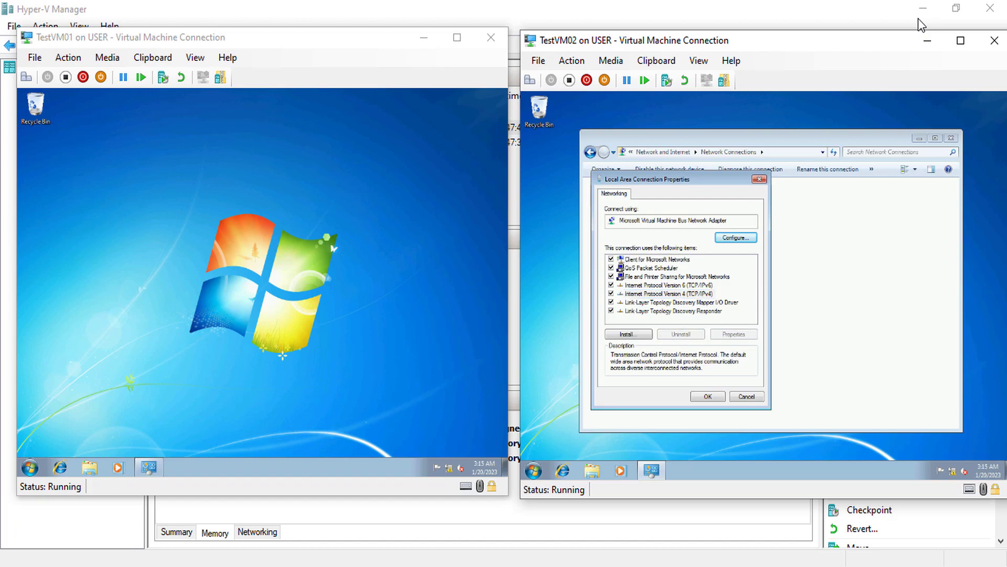
{"action": "key", "text": "Return"}
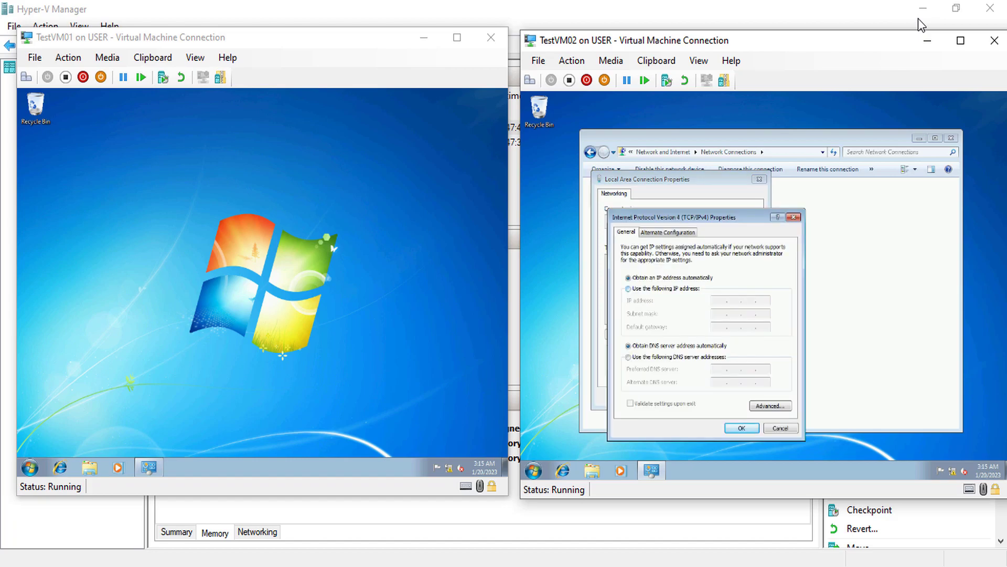
Assign TestVM02 the static IP address 10.10.10.2 with subnet mask 255.255.255.0, save, and minimize its network connections window
{"action": "key", "text": "Down"}
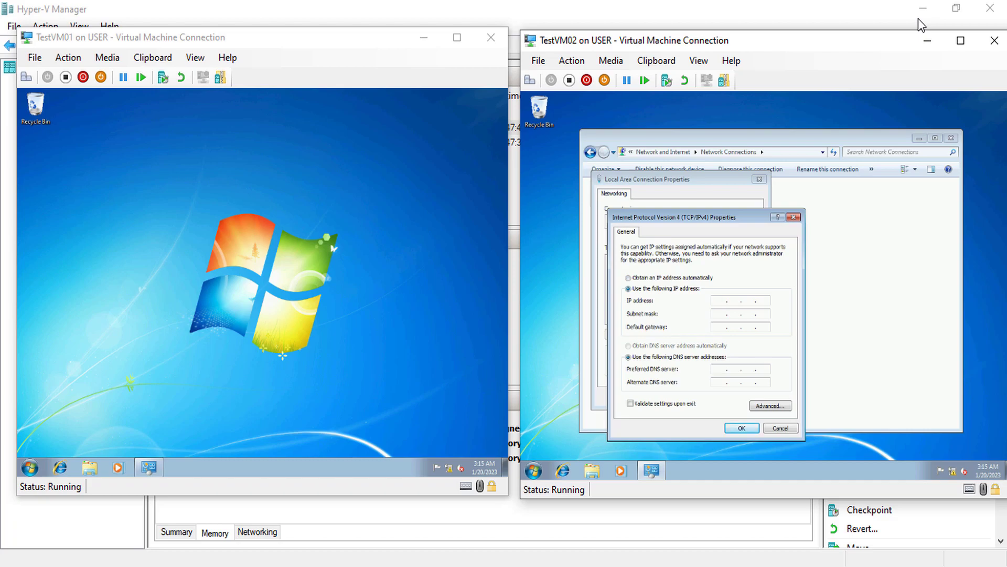
{"action": "type", "text": "10 . 10 . 10 . 2"}
{"action": "key", "text": "Tab"}
{"action": "type", "text": "255"}
{"action": "type", "text": "255"}
{"action": "type", "text": "255."}
{"action": "key", "text": "Return"}
{"action": "key", "text": "Return"}
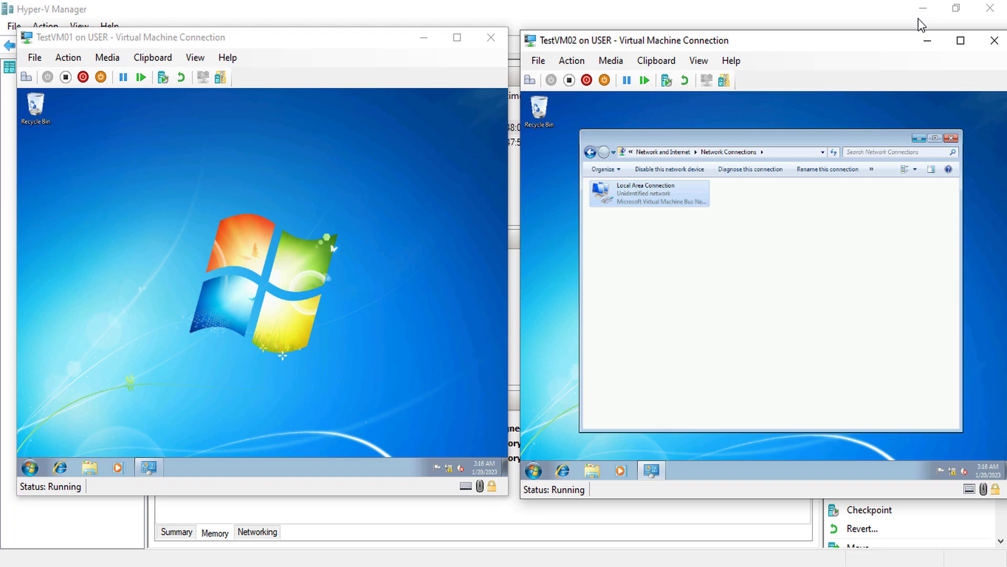
{"action": "left_click", "coordinate": [919, 137]}
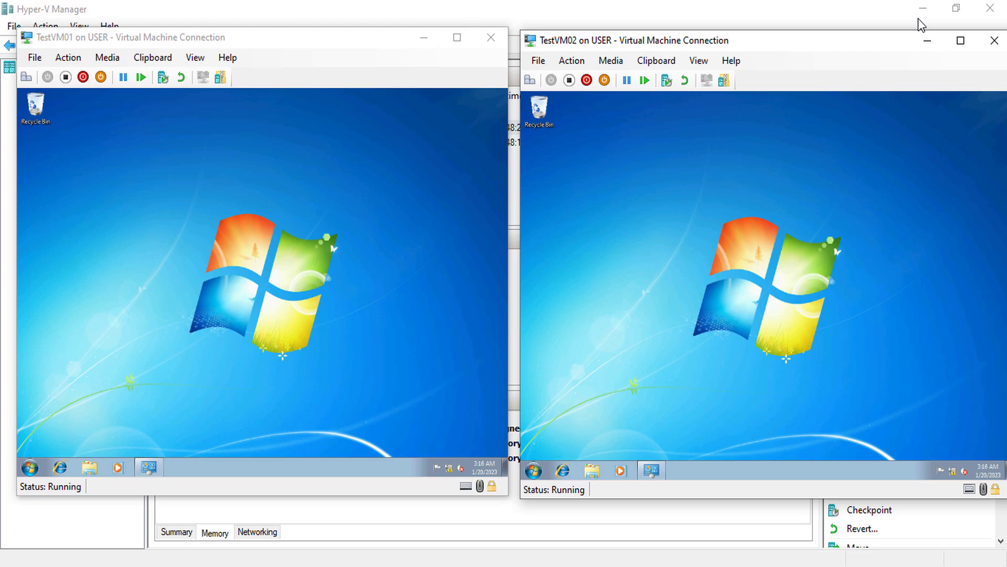
Open a Command Prompt in TestVM02
{"action": "key", "text": "super"}
{"action": "type", "text": "cmd"}
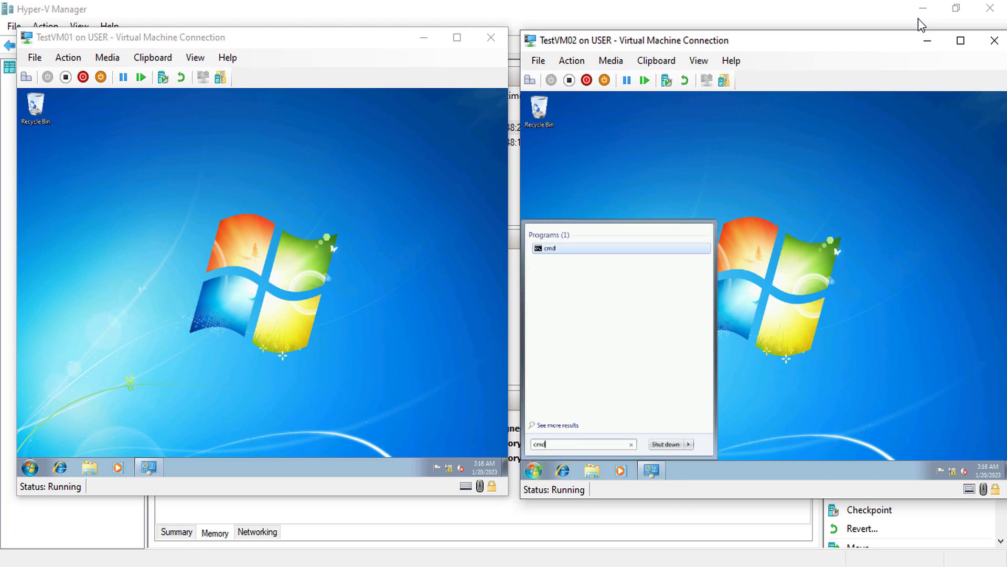
{"action": "key", "text": "Return"}
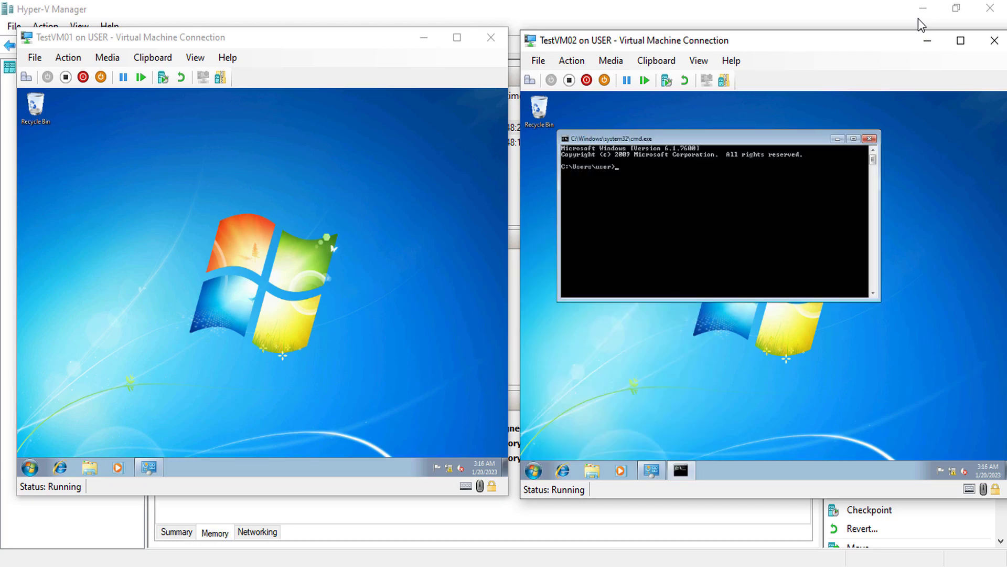
Display both machines' IP configurations with ipconfig, in TestVM02's Command Prompt and in a Command Prompt opened in TestVM01
{"action": "type", "text": "ipconfig"}
{"action": "key", "text": "Return"}
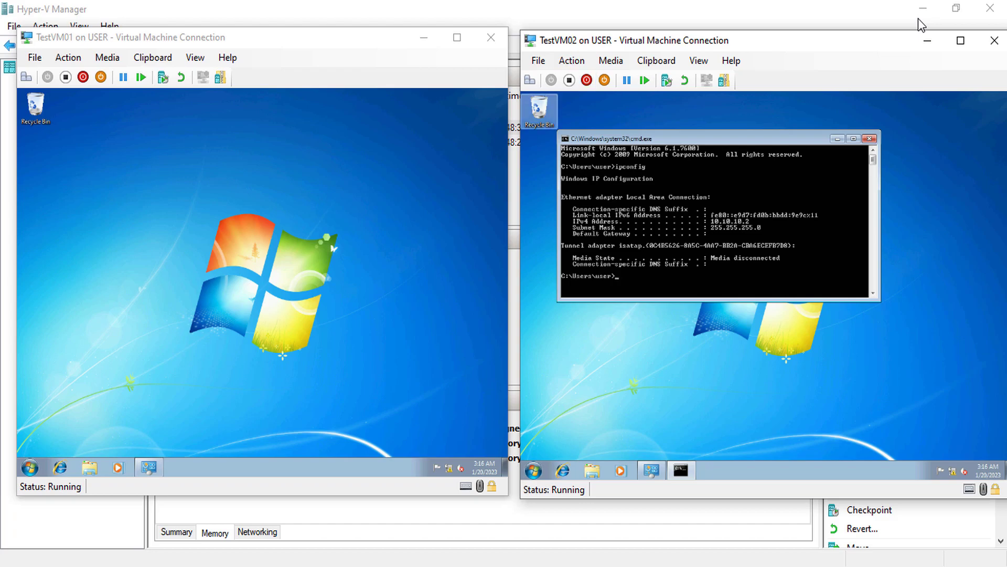
{"action": "left_click", "coordinate": [29, 467]}
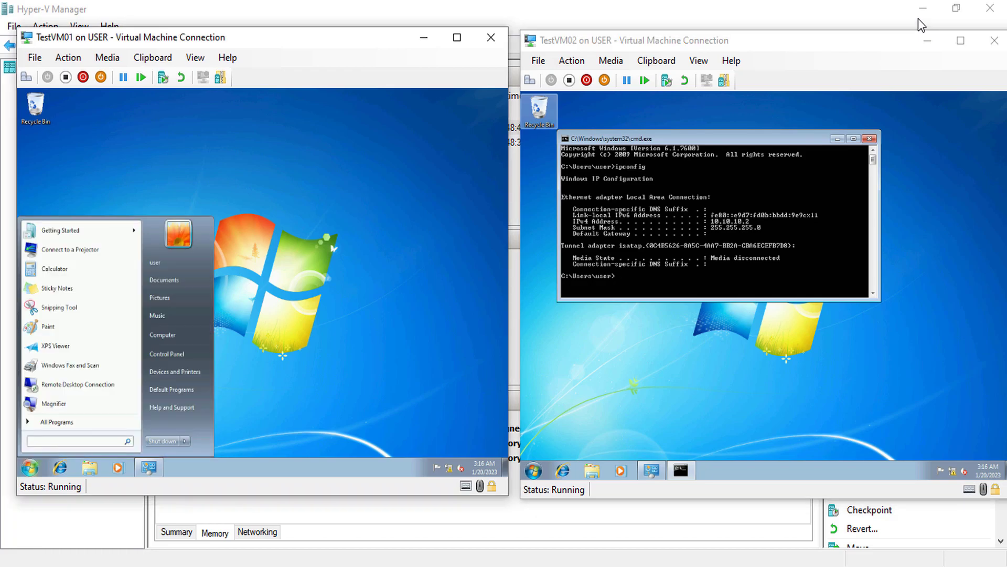
{"action": "type", "text": "cmd"}
{"action": "key", "text": "Return"}
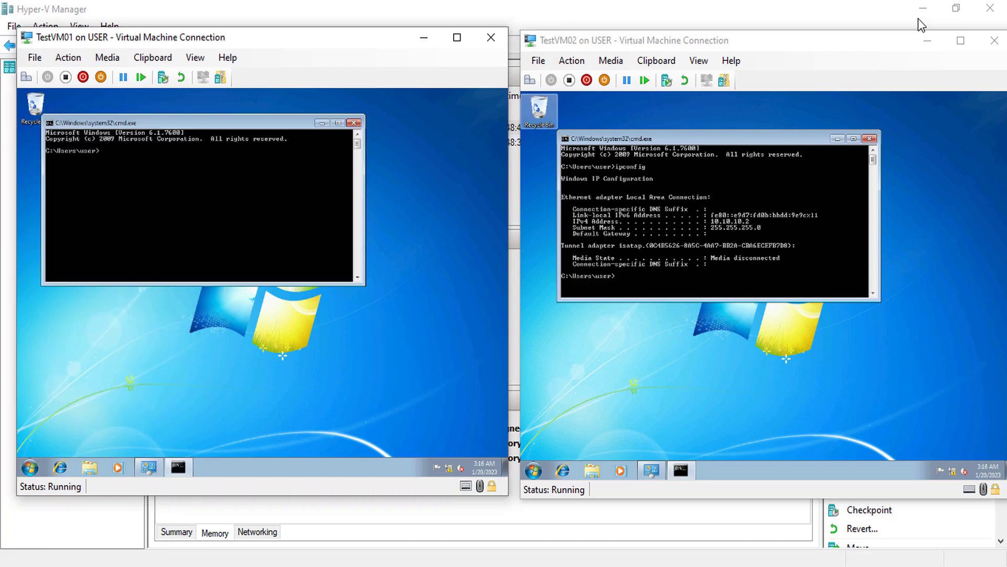
{"action": "type", "text": "ipconf"}
{"action": "key", "text": "Return"}
{"action": "type", "text": "config"}
{"action": "key", "text": "Return"}
{"action": "type", "text": "ipconfig"}
{"action": "key", "text": "Return"}
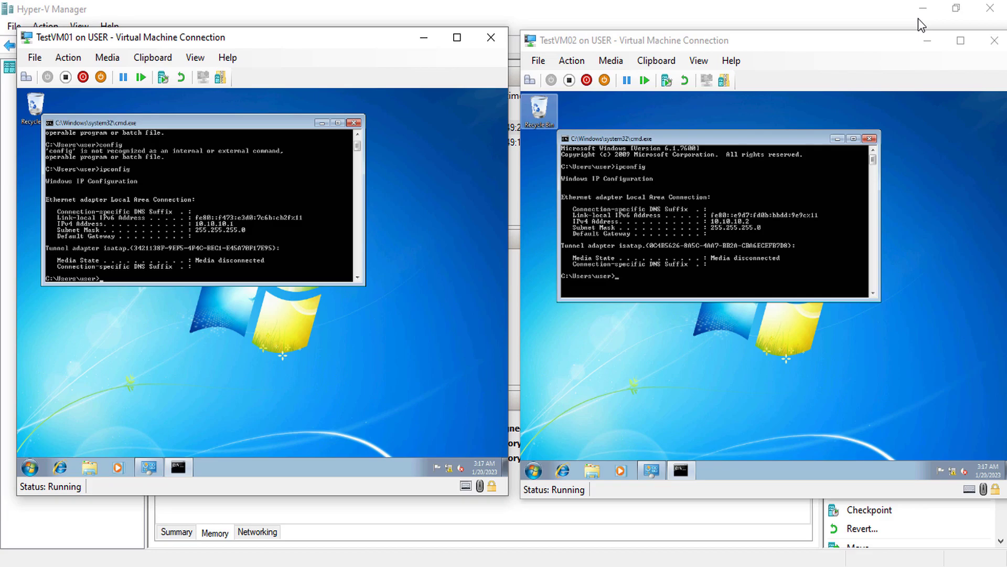
Ping TestVM02 at 10.10.10.2 from TestVM01's Command Prompt, and repeat the same ping once
{"action": "type", "text": "ping 10.10.10.2"}
{"action": "key", "text": "Return"}
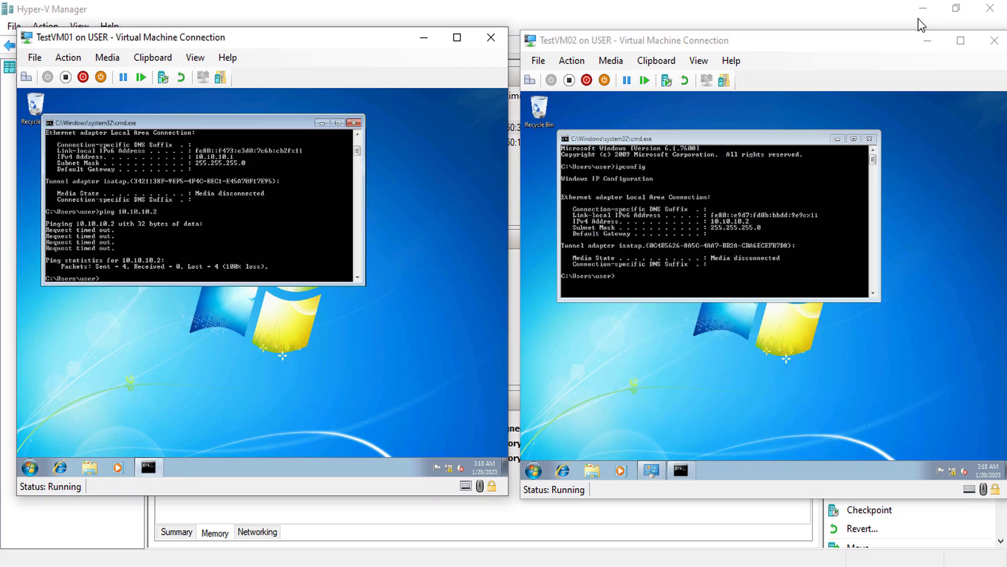
{"action": "key", "text": "Up"}
{"action": "key", "text": "Return"}
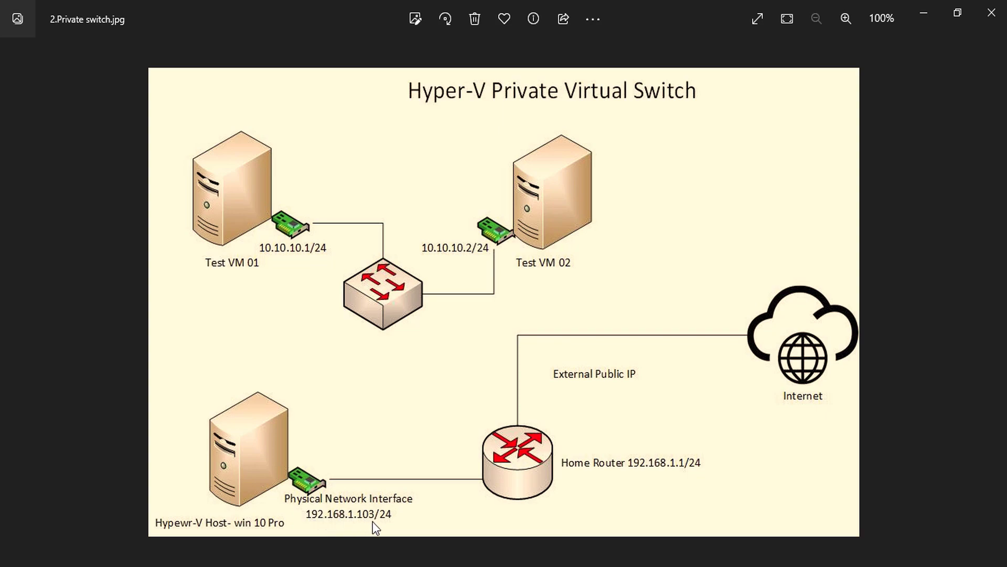
Return from the network diagram to TestVM01 and ping the Hyper-V host's physical interface at 192.168.1.103
{"action": "left_click", "coordinate": [928, 20]}
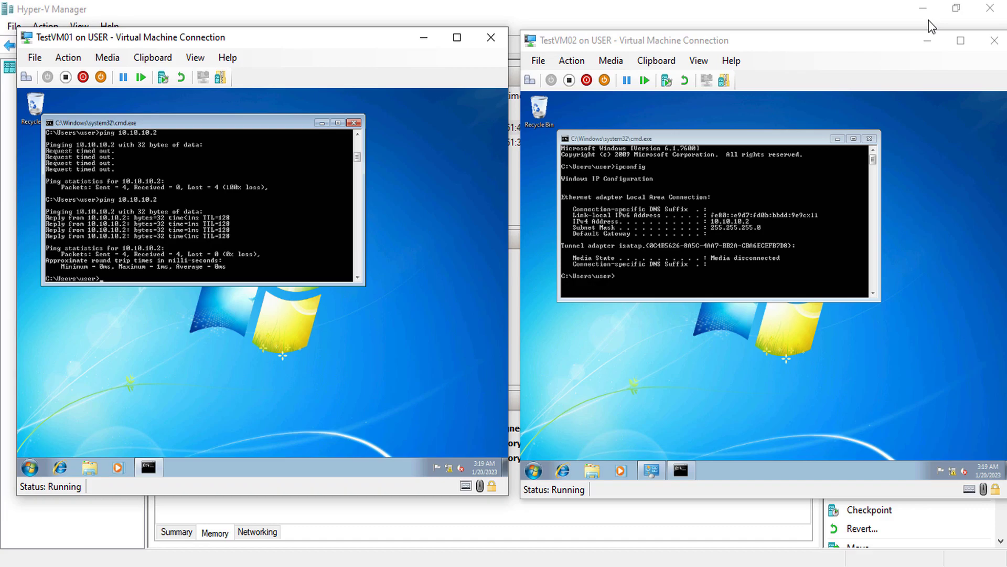
{"action": "type", "text": "ping 192.168.1.103"}
{"action": "key", "text": "Return"}
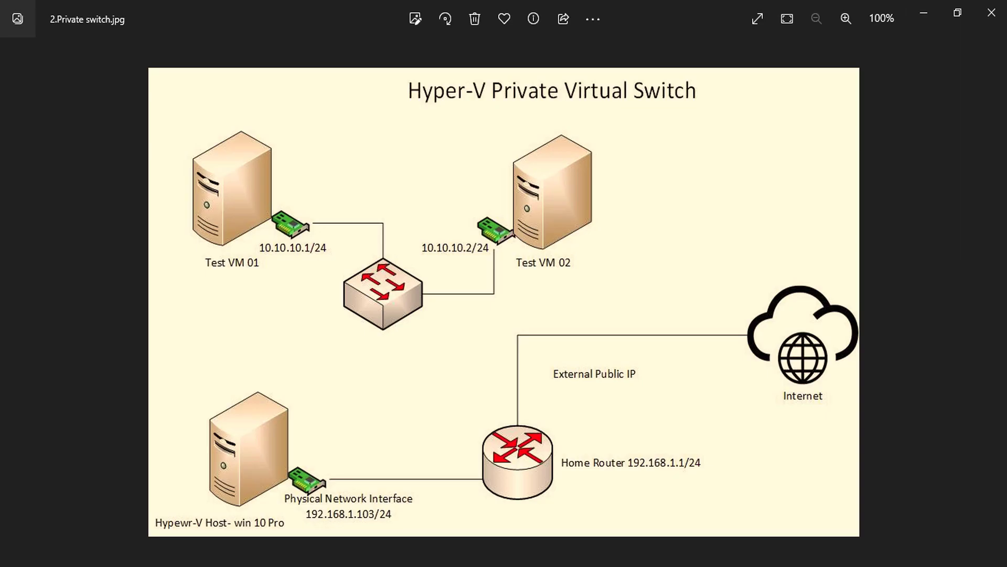
View the Hyper-V Internal Virtual Switch diagram, examining the host's vEthernet(Internal) adapter and its link to the switch
{"action": "key", "text": "Right"}
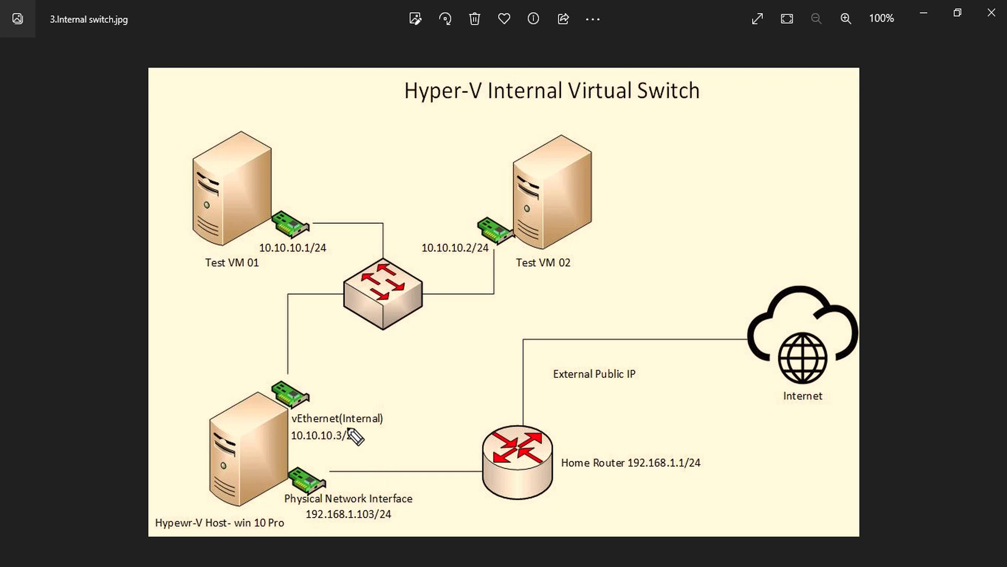
{"action": "mouse_move", "coordinate": [262, 365]}
{"action": "left_mouse_down"}
{"action": "mouse_move", "coordinate": [274, 450]}
{"action": "mouse_move", "coordinate": [409, 450]}
{"action": "left_mouse_up"}
{"action": "mouse_move", "coordinate": [262, 367]}
{"action": "left_mouse_down"}
{"action": "mouse_move", "coordinate": [398, 368]}
{"action": "mouse_move", "coordinate": [411, 450]}
{"action": "left_mouse_up"}
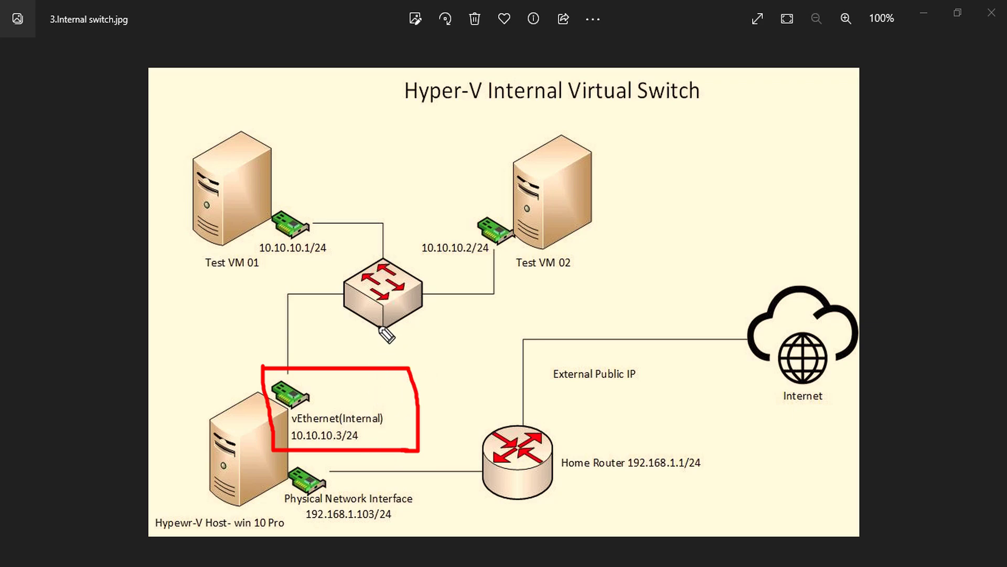
{"action": "mouse_move", "coordinate": [414, 250]}
{"action": "left_mouse_down"}
{"action": "mouse_move", "coordinate": [346, 286]}
{"action": "mouse_move", "coordinate": [400, 335]}
{"action": "mouse_move", "coordinate": [428, 278]}
{"action": "mouse_move", "coordinate": [409, 250]}
{"action": "left_mouse_up"}
{"action": "left_click_drag", "start_coordinate": [408, 405], "coordinate": [434, 391]}
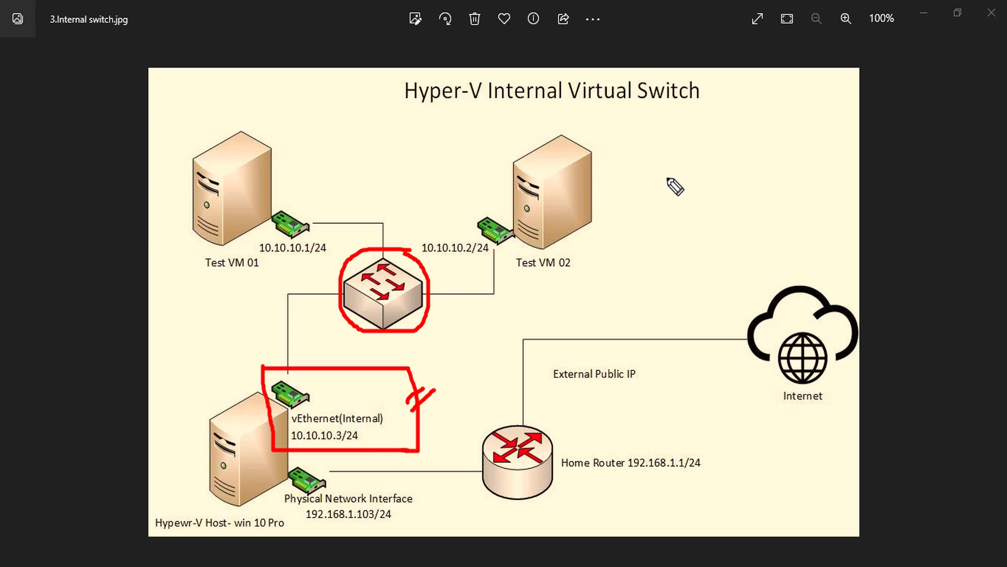
{"action": "key", "text": "e"}
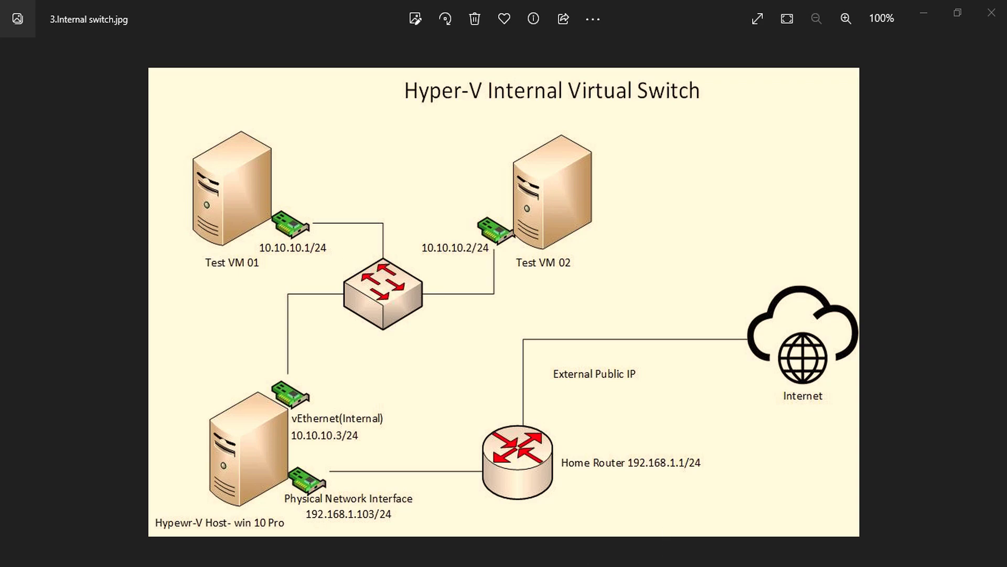
Create a virtual switch of type Internal in Hyper-V Manager, name it Internal, and apply it
{"action": "key", "text": "alt+Tab"}
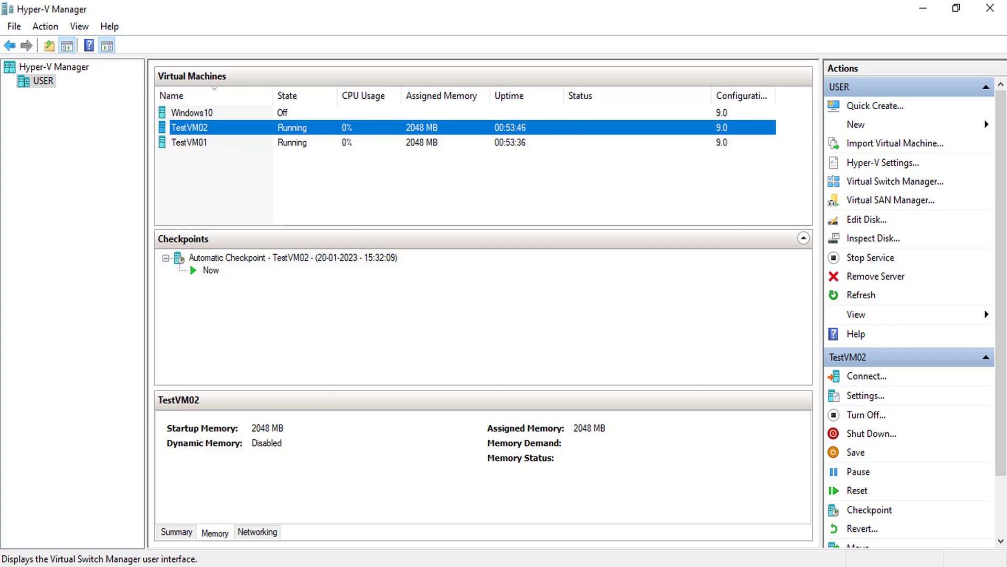
{"action": "left_click", "coordinate": [895, 181]}
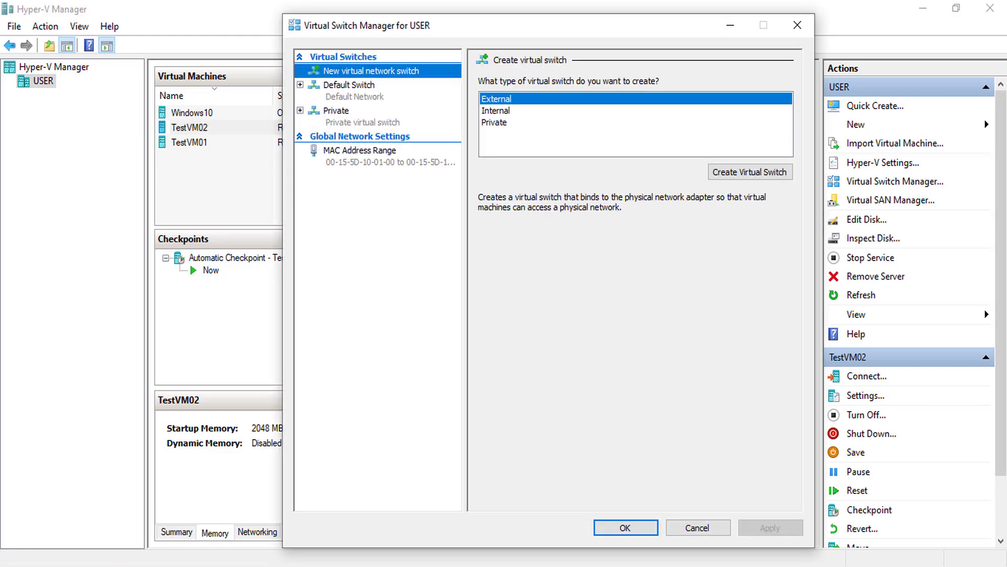
{"action": "left_click", "coordinate": [495, 111]}
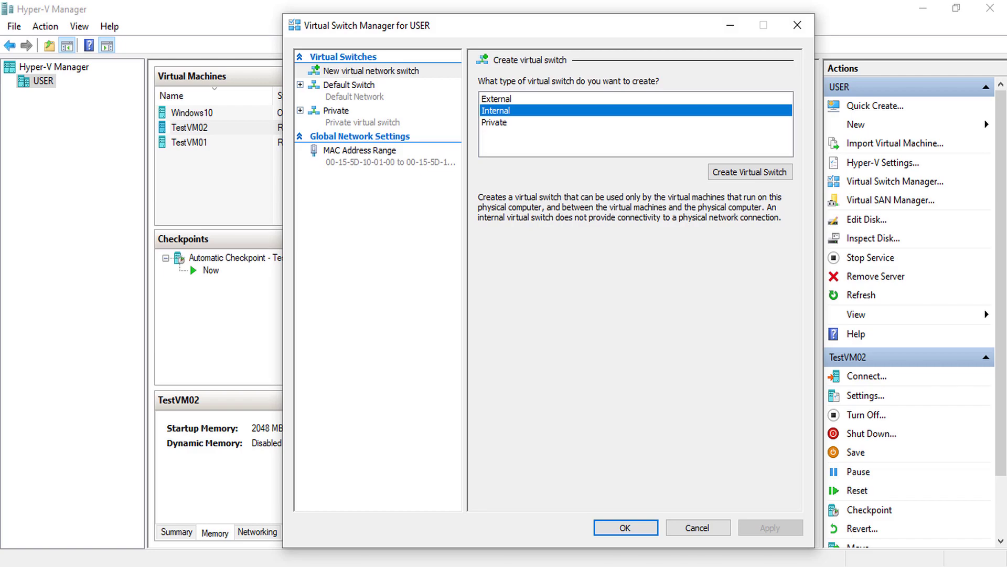
{"action": "left_click", "coordinate": [750, 172]}
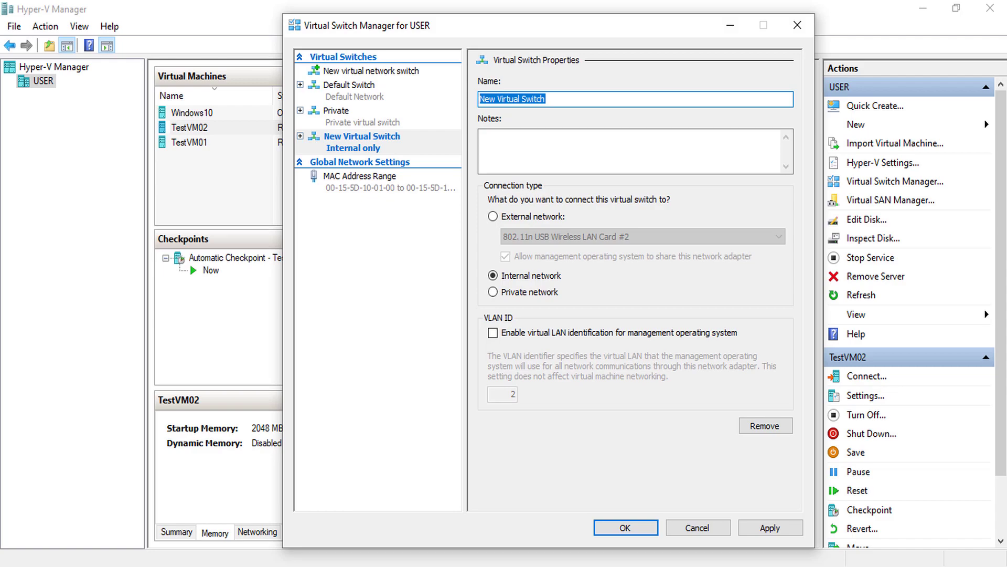
{"action": "type", "text": "Internal"}
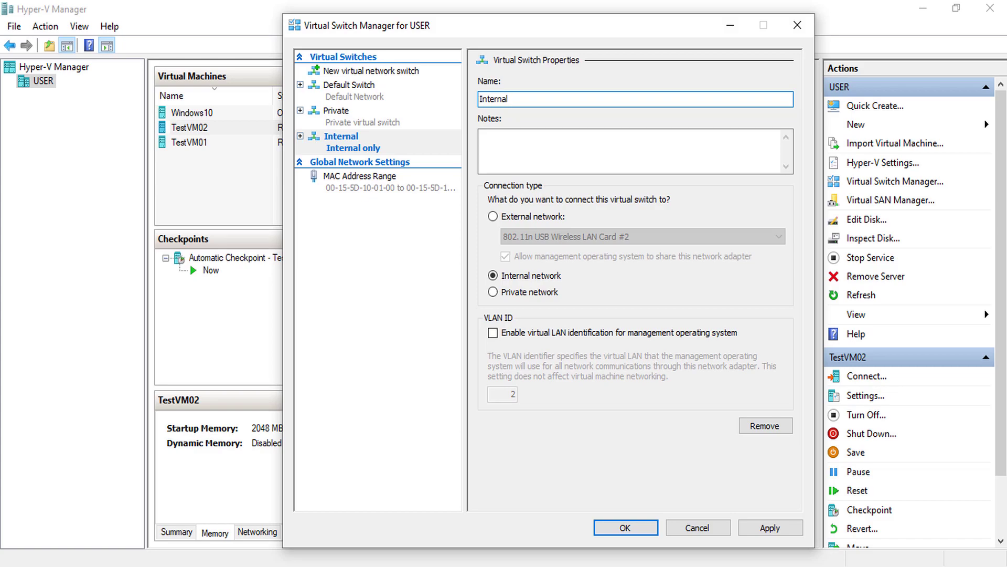
{"action": "left_click_drag", "start_coordinate": [461, 166], "coordinate": [804, 310]}
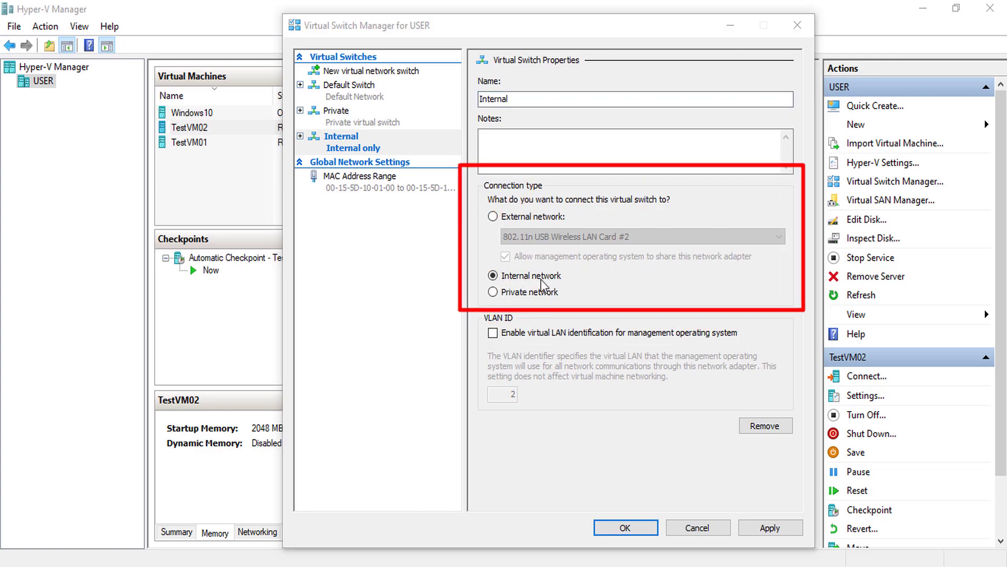
{"action": "left_click_drag", "start_coordinate": [461, 277], "coordinate": [505, 269]}
{"action": "key", "text": "e"}
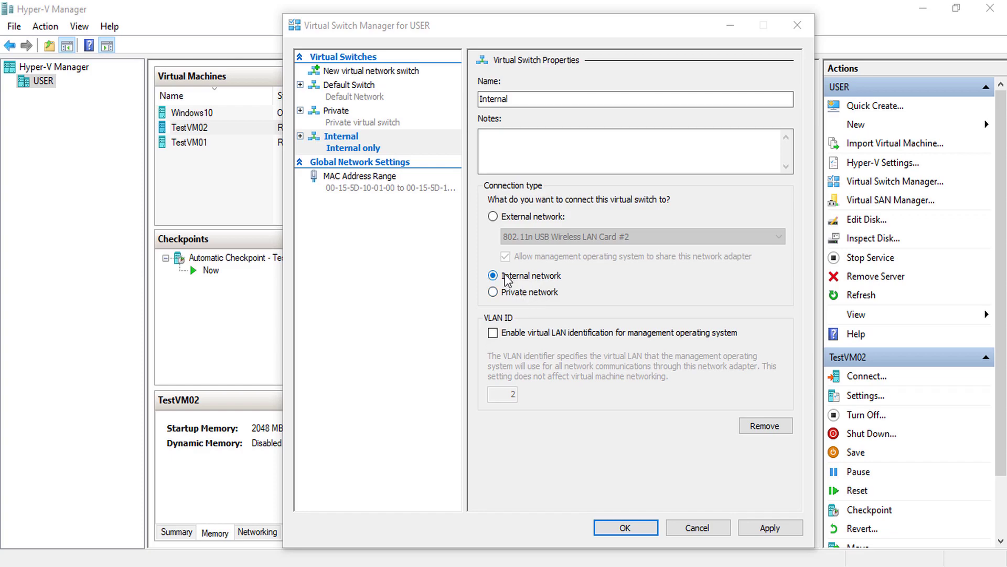
{"action": "left_click", "coordinate": [770, 528]}
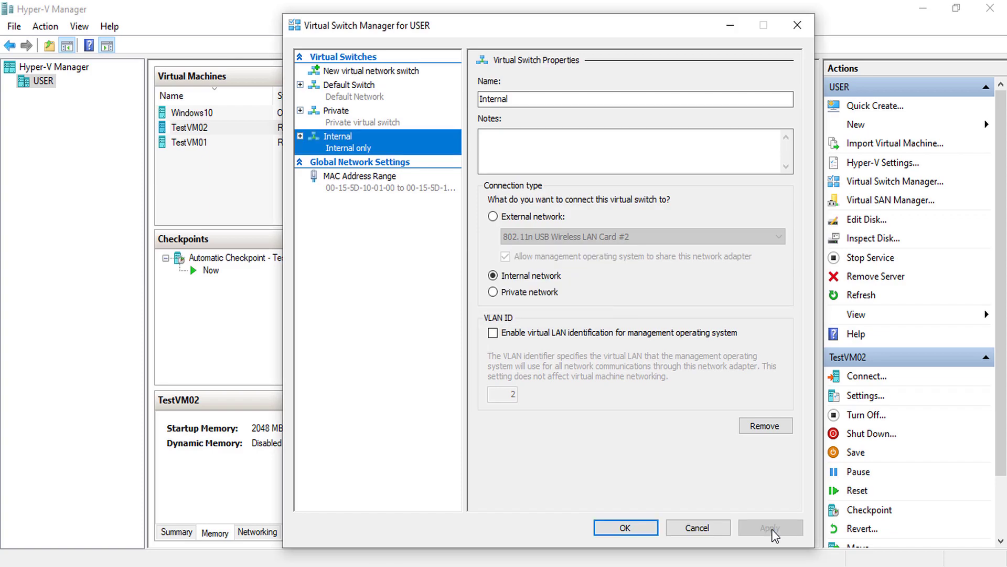
{"action": "mouse_move", "coordinate": [290, 120]}
{"action": "left_mouse_down"}
{"action": "mouse_move", "coordinate": [374, 162]}
{"action": "mouse_move", "coordinate": [418, 166]}
{"action": "left_mouse_up"}
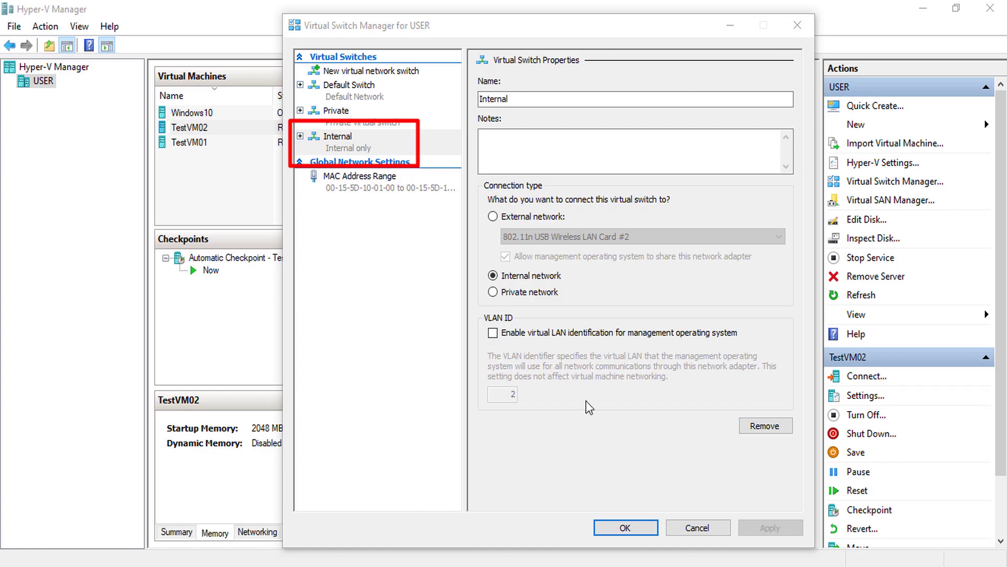
{"action": "key", "text": "Escape"}
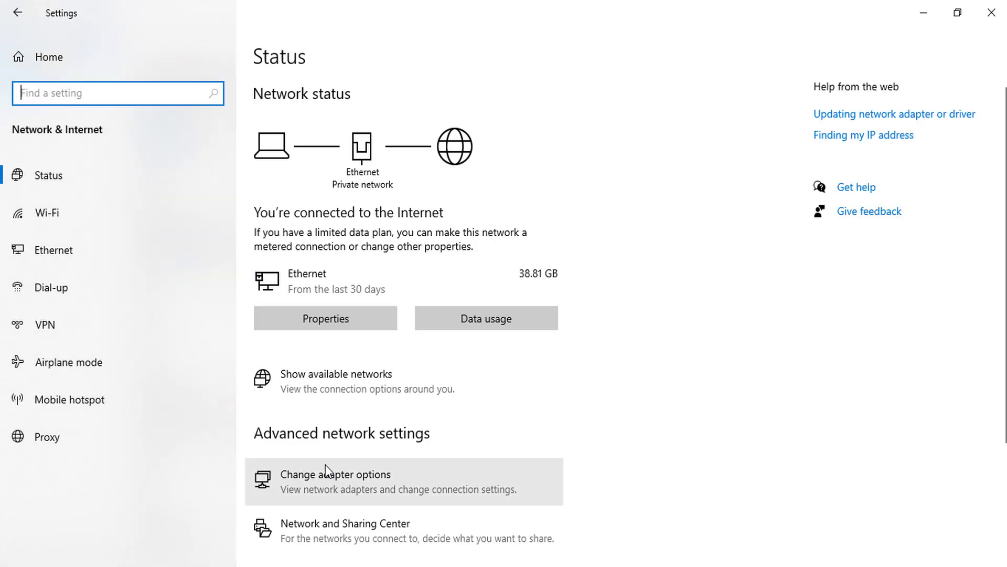
Open the host's adapter options from the network status settings and locate the vEthernet (Internal) adapter
{"action": "scroll", "coordinate": [336, 462], "scroll_direction": "down", "scroll_amount": 2}
{"action": "left_click", "coordinate": [349, 396]}
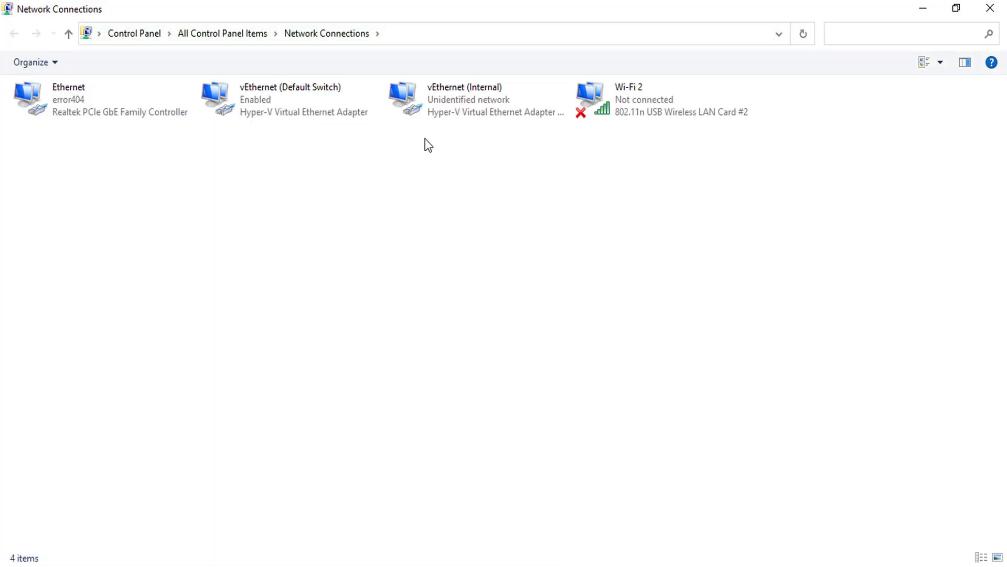
{"action": "mouse_move", "coordinate": [379, 69]}
{"action": "left_mouse_down"}
{"action": "mouse_move", "coordinate": [511, 140]}
{"action": "mouse_move", "coordinate": [574, 135]}
{"action": "left_mouse_up"}
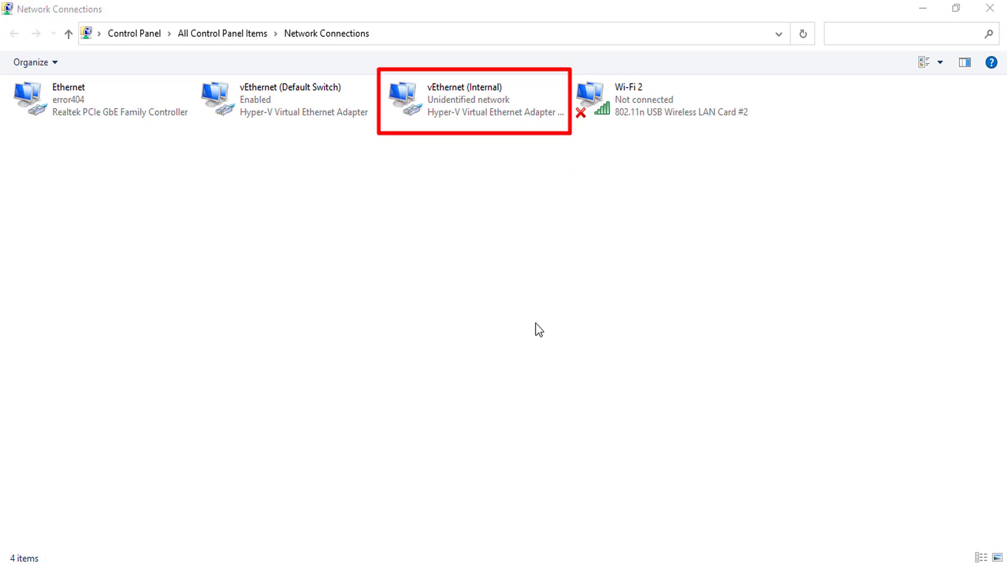
{"action": "left_click_drag", "start_coordinate": [178, 78], "coordinate": [257, 64]}
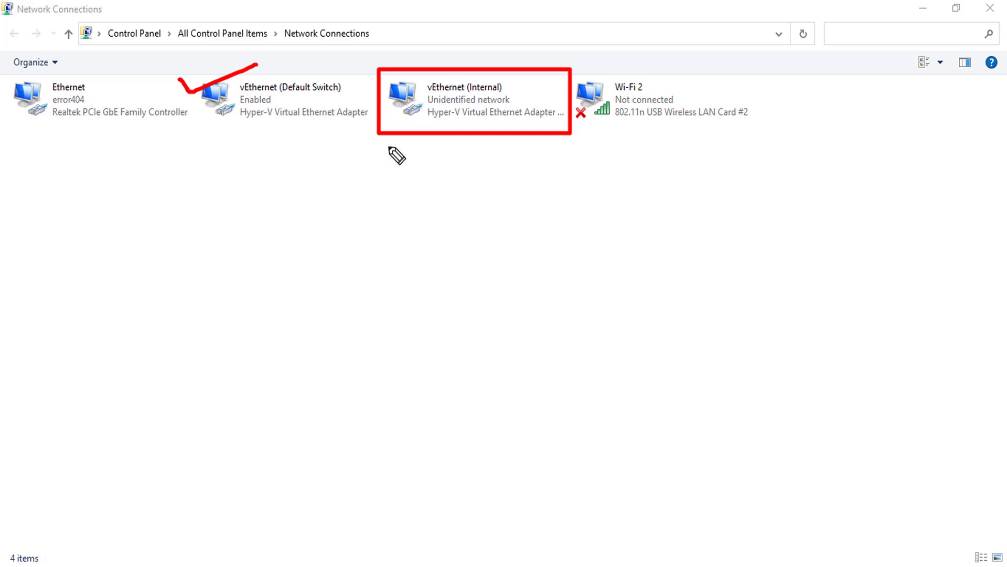
{"action": "mouse_move", "coordinate": [528, 90]}
{"action": "left_mouse_down"}
{"action": "mouse_move", "coordinate": [564, 83]}
{"action": "mouse_move", "coordinate": [556, 86]}
{"action": "left_mouse_up"}
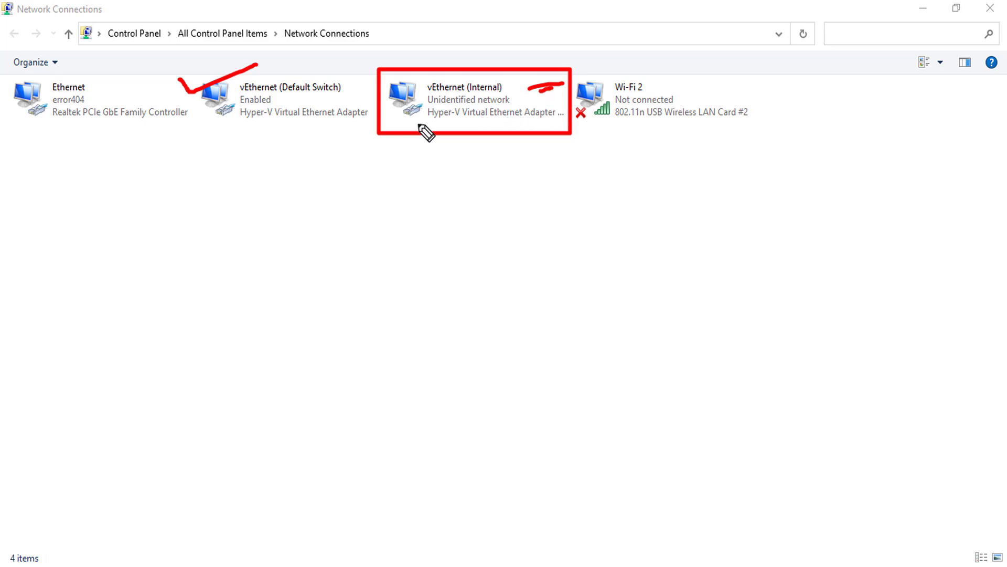
{"action": "key", "text": "e"}
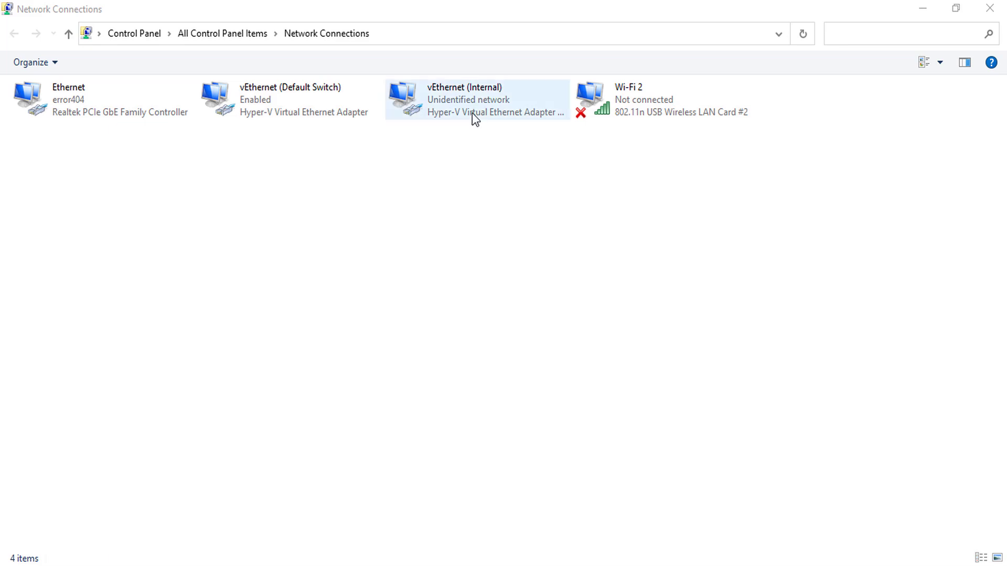
Open the host's vEthernet (Internal) adapter properties for Internet Protocol Version 4 (TCP/IPv4) and choose to use a manually specified IP address
{"action": "left_click", "coordinate": [452, 95]}
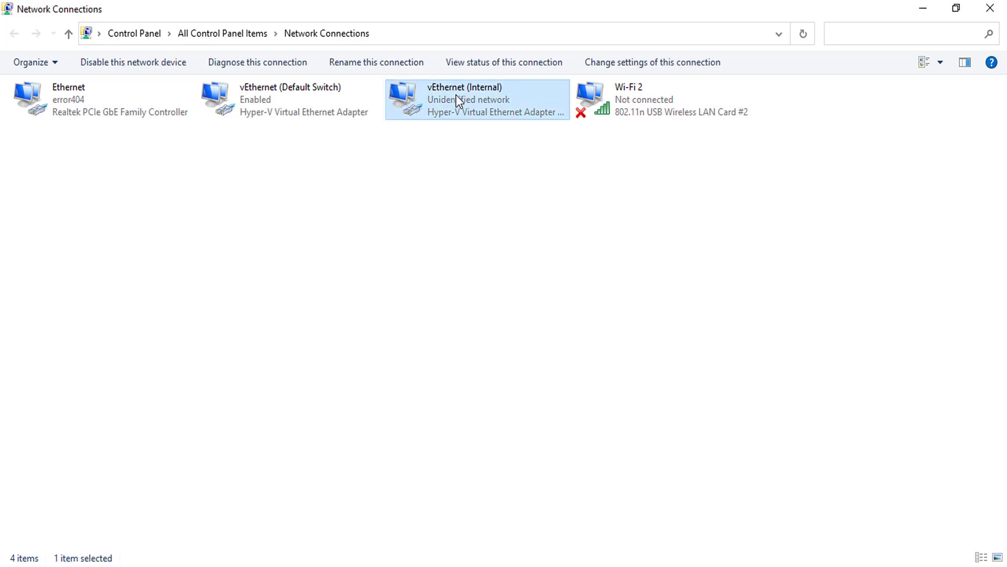
{"action": "right_click", "coordinate": [451, 94]}
{"action": "left_click", "coordinate": [511, 241]}
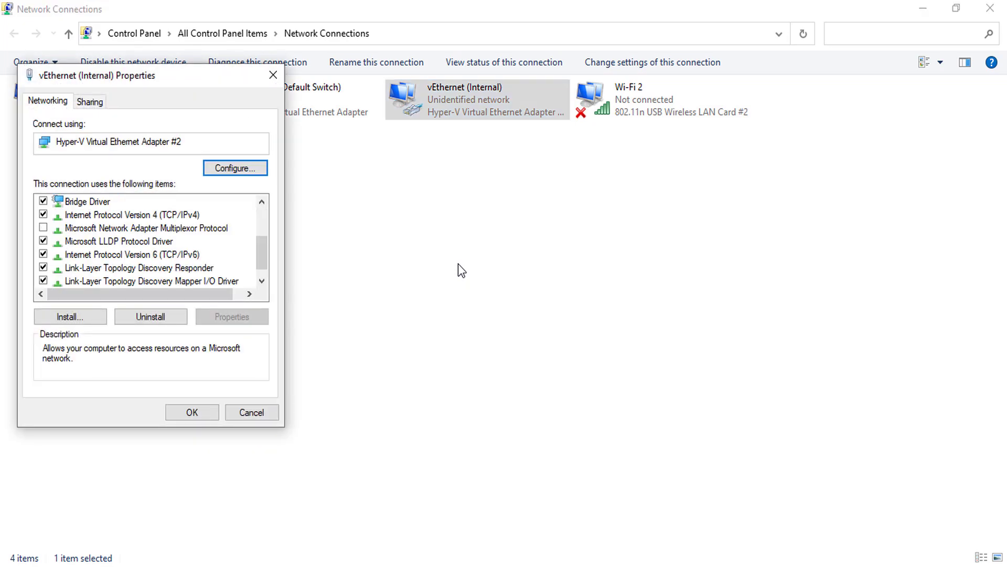
{"action": "key", "text": "Return"}
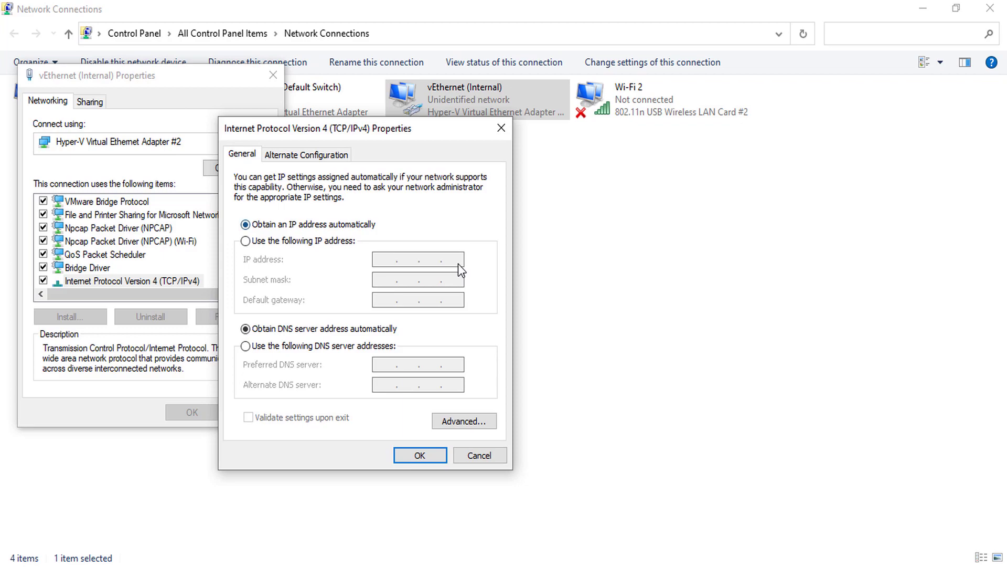
{"action": "key", "text": "Down"}
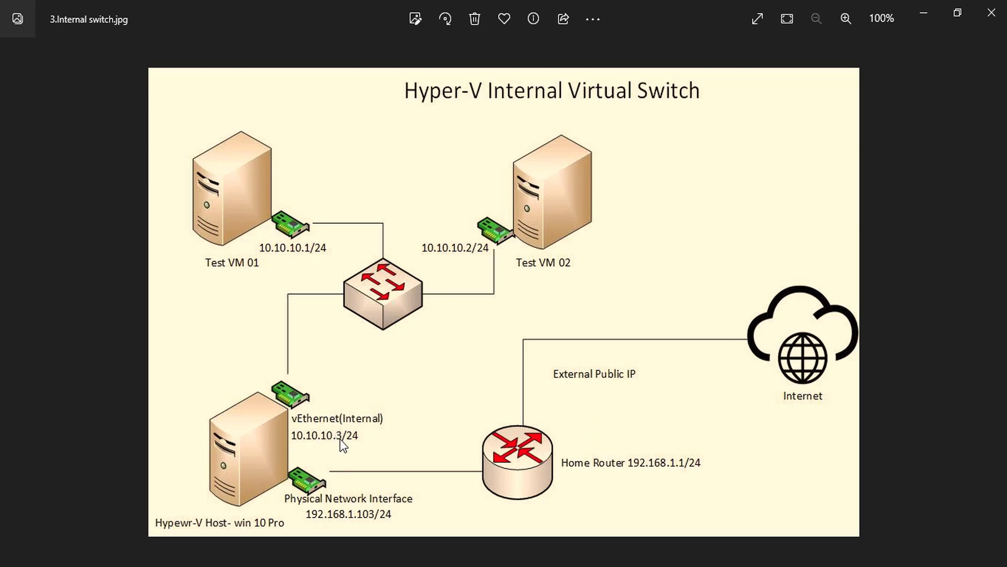
Check the internal switch diagram for the vEthernet(Internal) adapter's planned address and its connection to the virtual switch
{"action": "key", "text": "ctrl+2"}
{"action": "left_click_drag", "start_coordinate": [287, 444], "coordinate": [367, 450]}
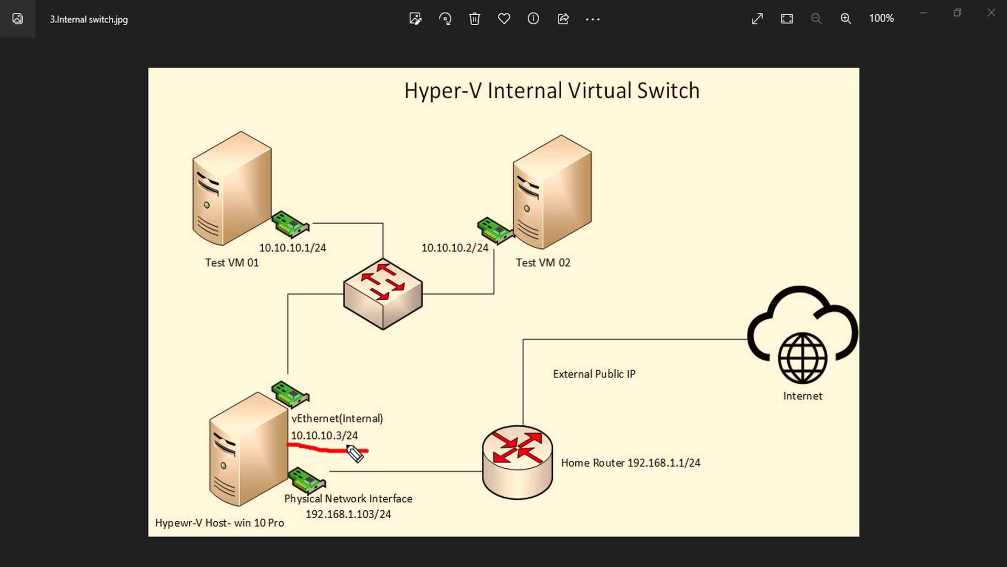
{"action": "left_click_drag", "start_coordinate": [306, 400], "coordinate": [362, 306]}
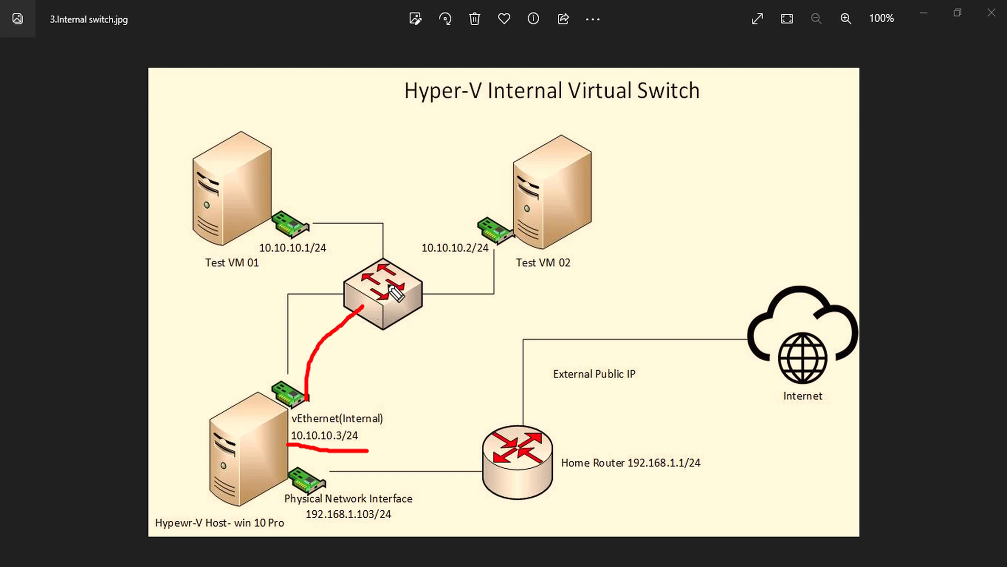
{"action": "left_click_drag", "start_coordinate": [424, 318], "coordinate": [340, 274]}
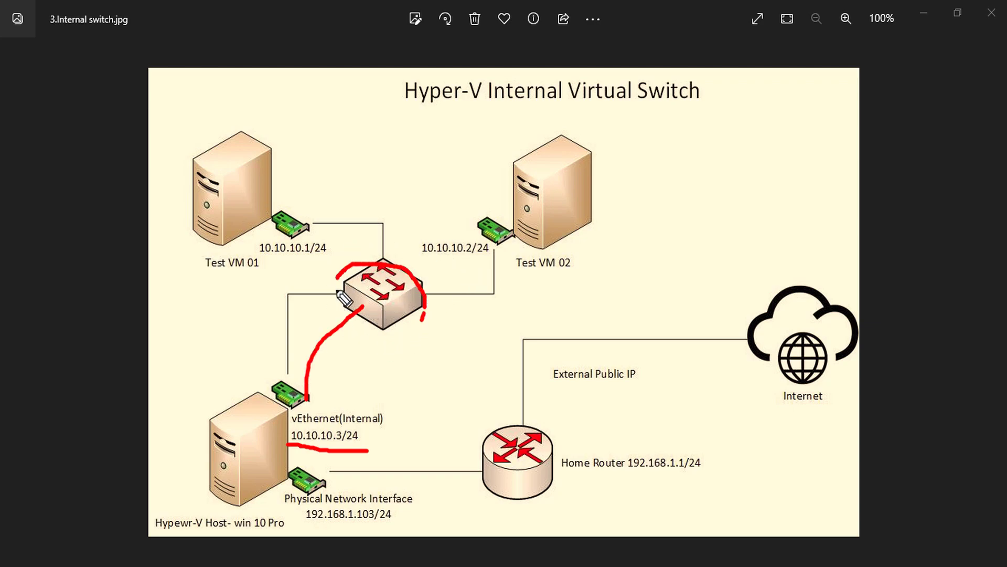
{"action": "key", "text": "e"}
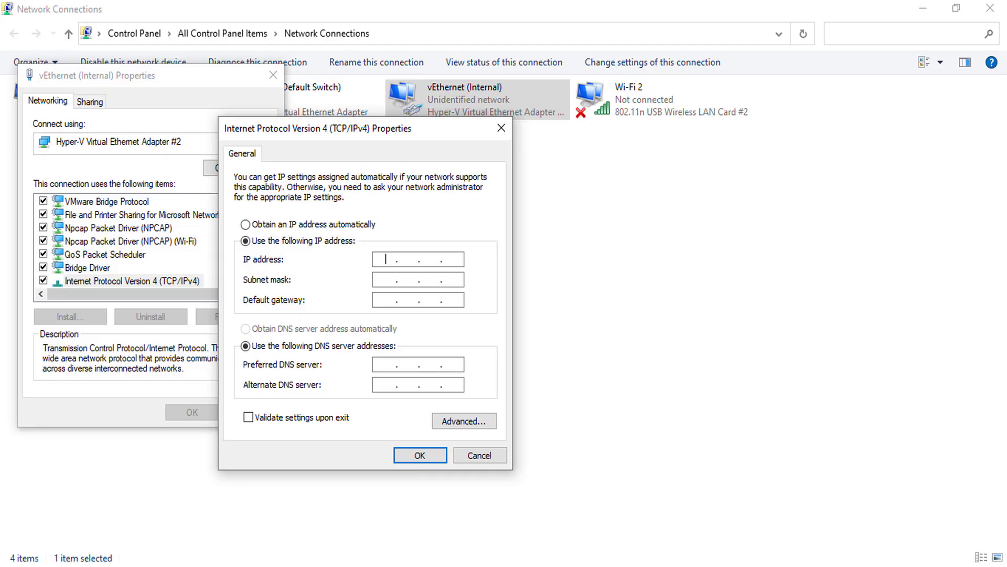
Set the vEthernet (Internal) adapter's IP address to 10.10.10.3 with subnet mask 255.255.255.0, and close its properties
{"action": "type", "text": "10.10.10.3"}
{"action": "key", "text": "Tab"}
{"action": "type", "text": "255 . 255 . 255 . 0"}
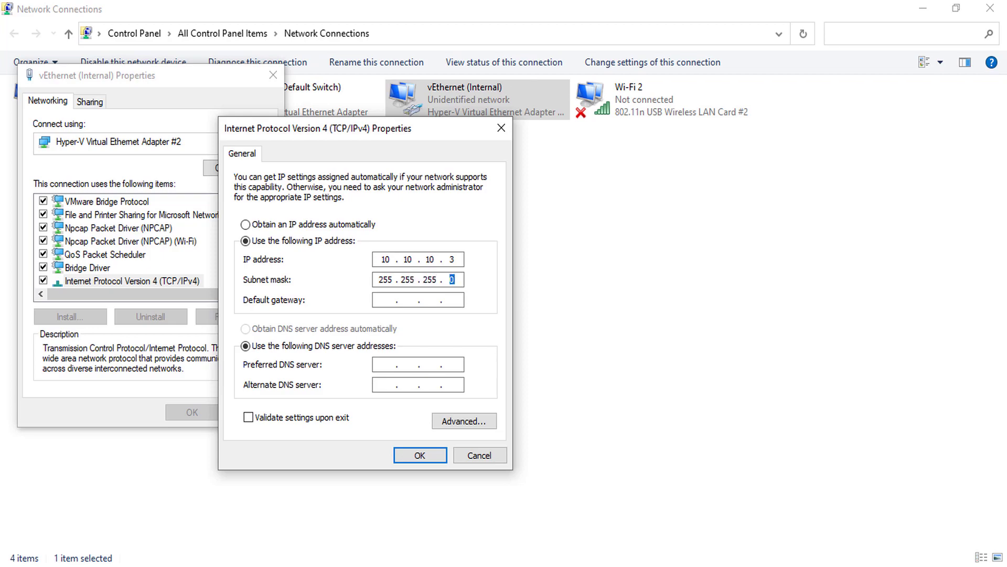
{"action": "key", "text": "Return"}
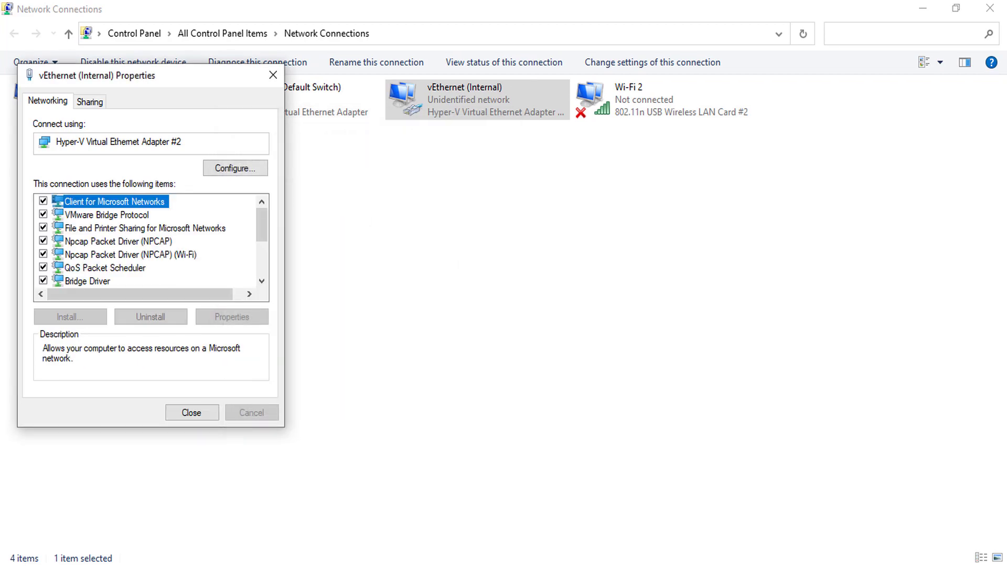
{"action": "left_click", "coordinate": [209, 412]}
{"action": "left_click", "coordinate": [923, 8]}
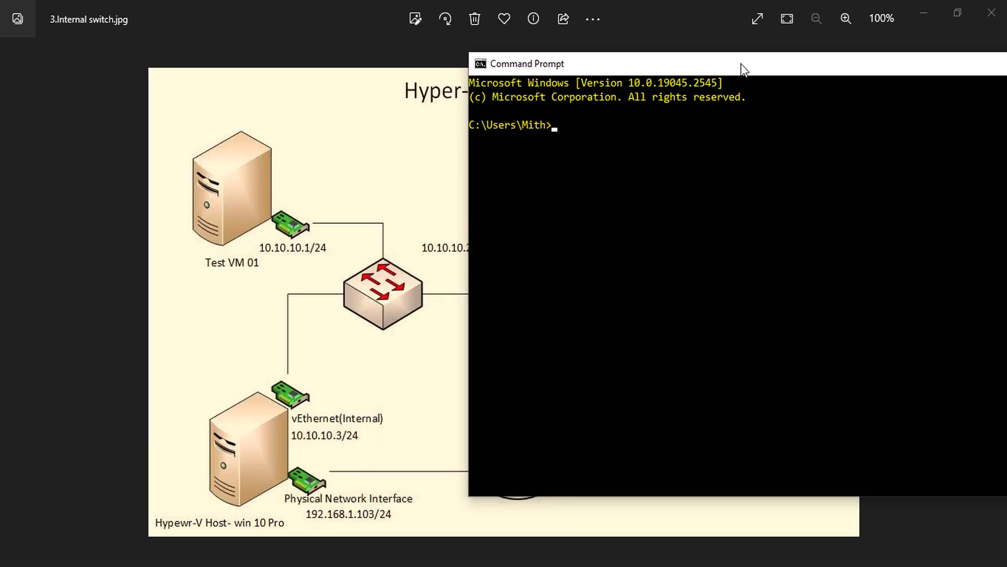
Run ipconfig in the host's Command Prompt and check the vEthernet (Internal) adapter's IPv4 settings
{"action": "left_click_drag", "start_coordinate": [741, 64], "coordinate": [766, 65]}
{"action": "left_click", "coordinate": [645, 137]}
{"action": "type", "text": "ipconfig"}
{"action": "key", "text": "Return"}
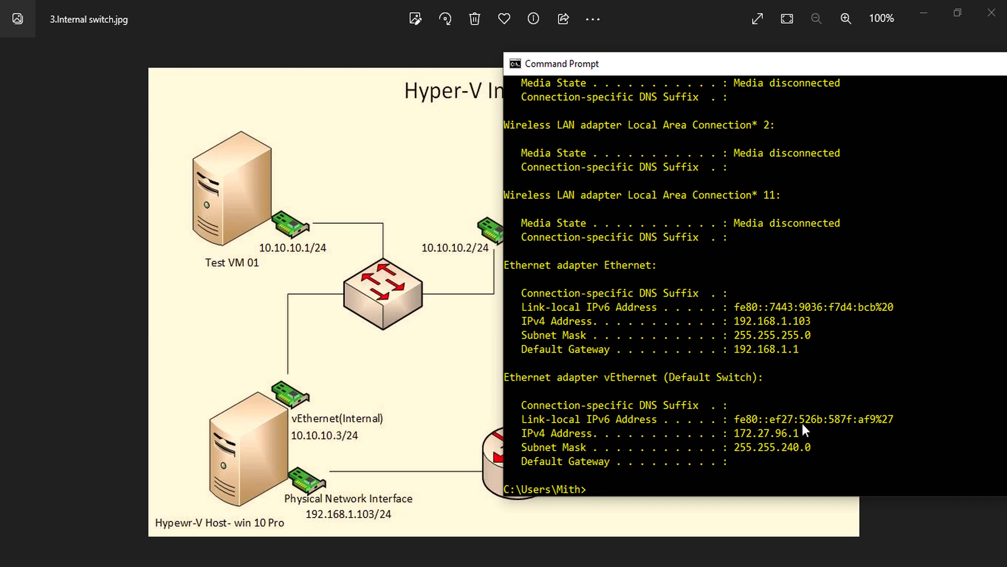
{"action": "scroll", "coordinate": [800, 392], "scroll_direction": "up", "scroll_amount": 7}
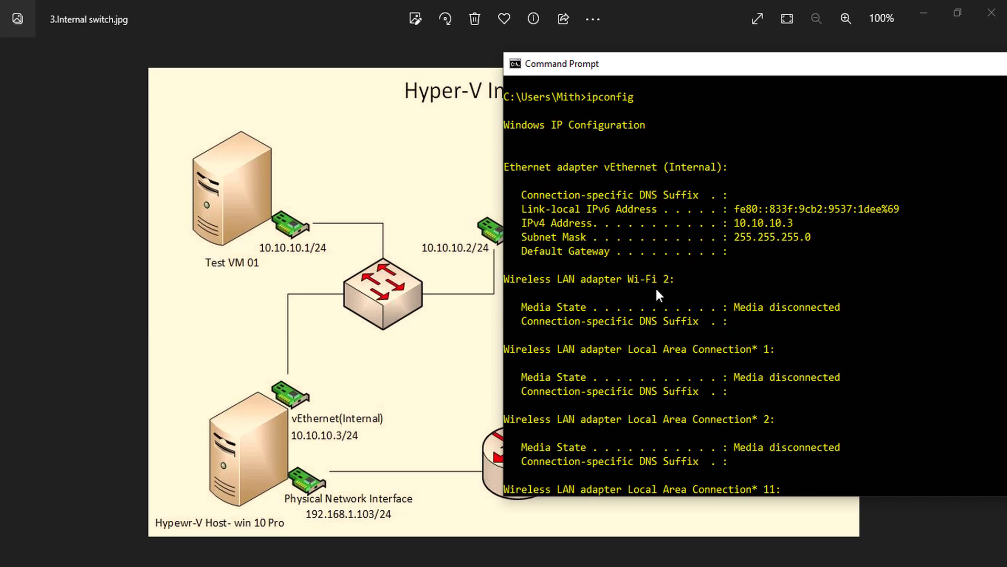
{"action": "left_click_drag", "start_coordinate": [507, 172], "coordinate": [927, 263]}
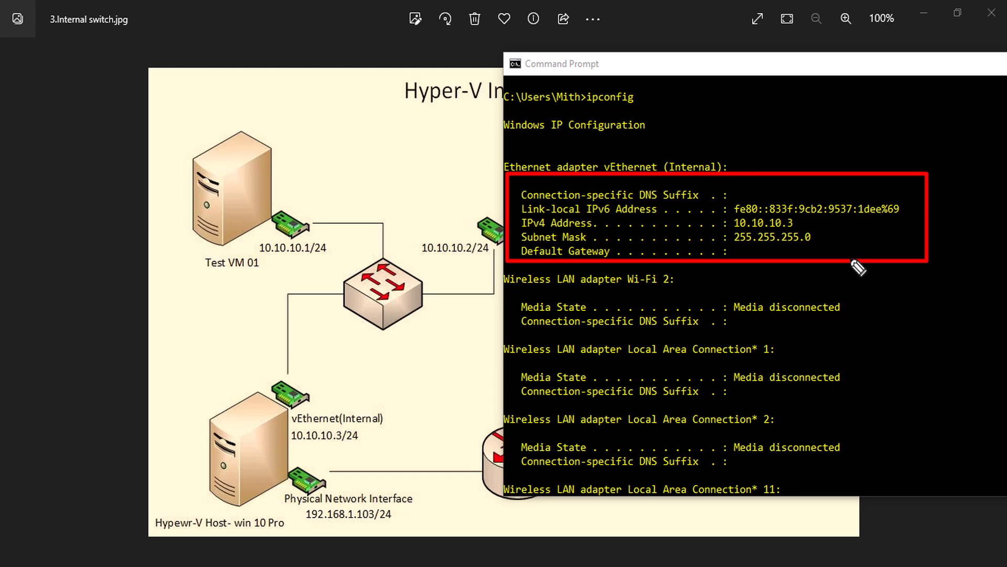
{"action": "left_click_drag", "start_coordinate": [797, 224], "coordinate": [844, 211]}
{"action": "key", "text": "Escape"}
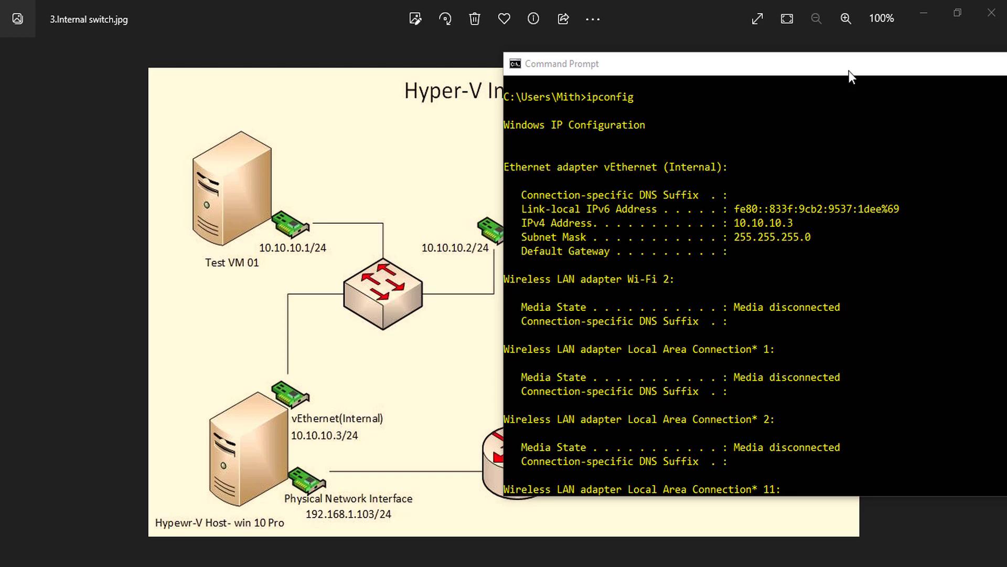
{"action": "left_click_drag", "start_coordinate": [848, 71], "coordinate": [517, 71]}
{"action": "left_click", "coordinate": [876, 62]}
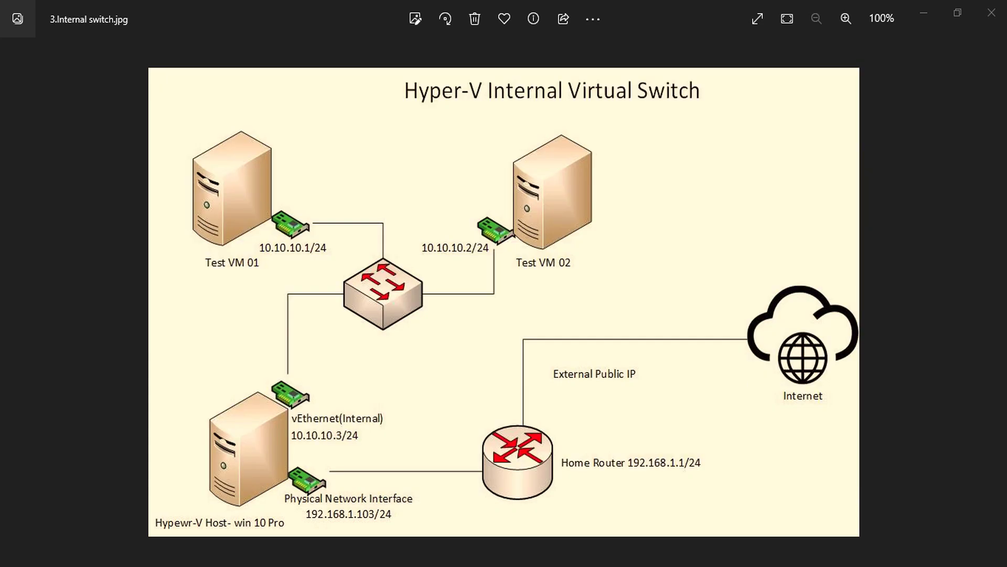
Connect TestVM01's network adapter to the Internal virtual switch in Hyper-V Manager and save its settings
{"action": "left_click", "coordinate": [482, 548]}
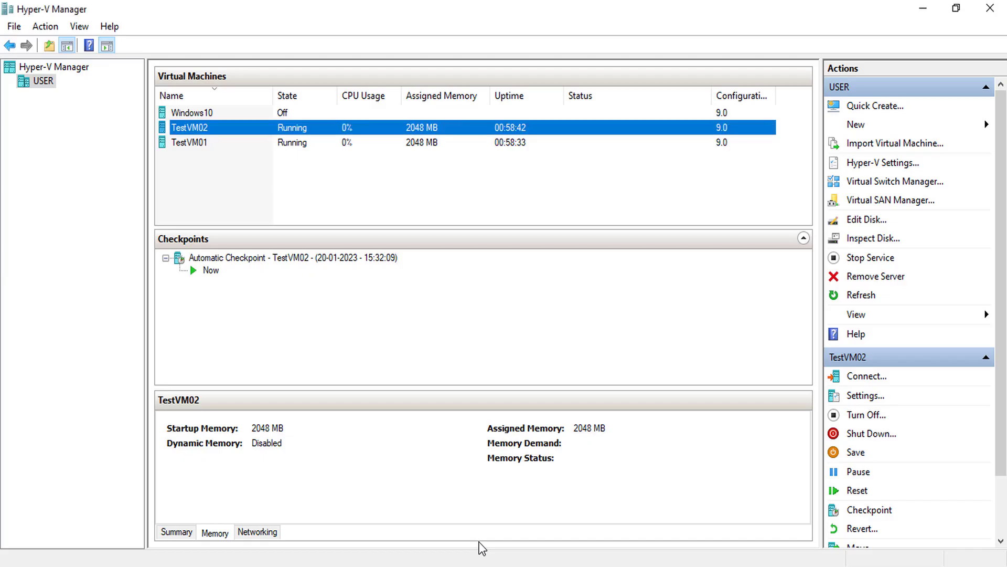
{"action": "key", "text": "Down"}
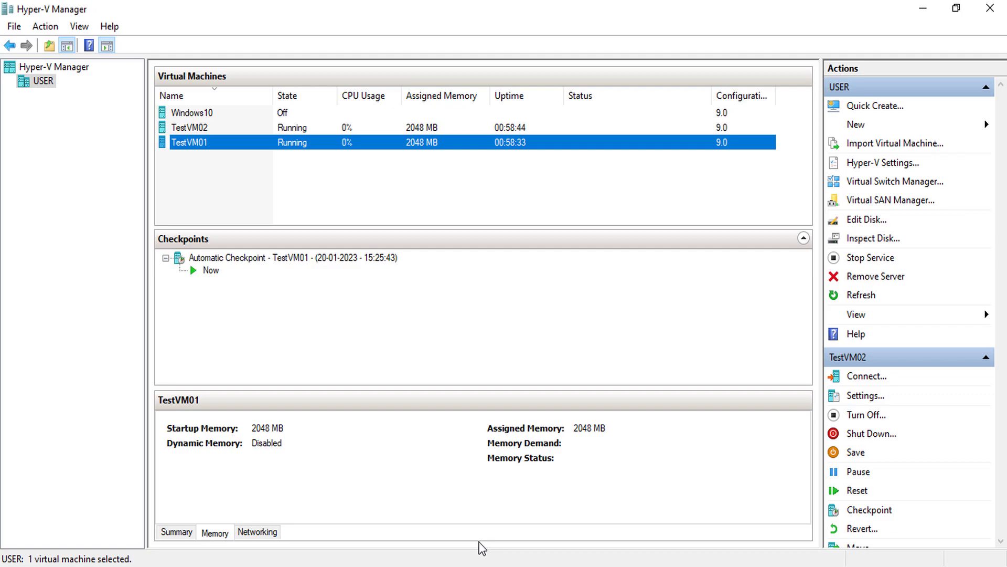
{"action": "key", "text": "shift+F10"}
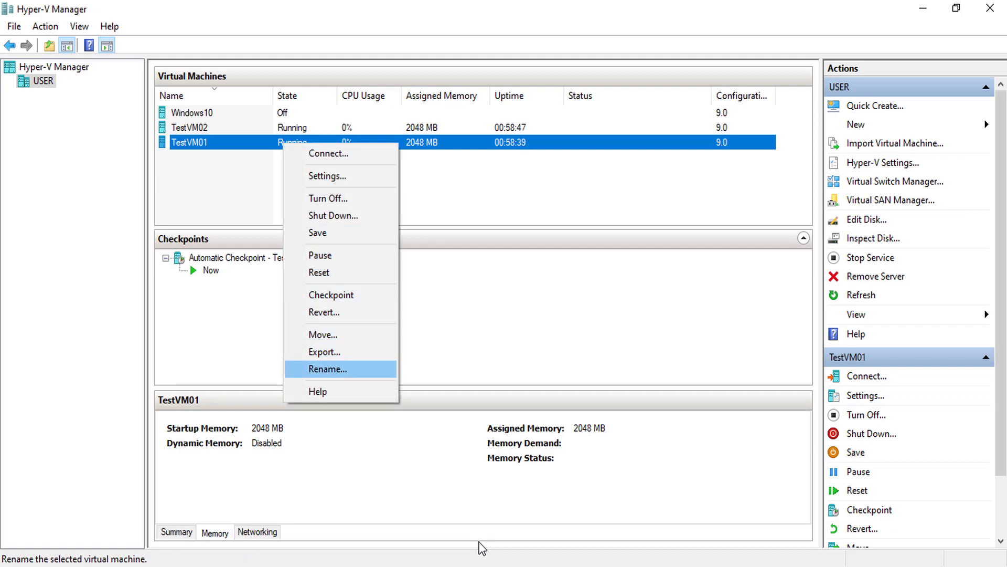
{"action": "key", "text": "Up"}
{"action": "key", "text": "Return"}
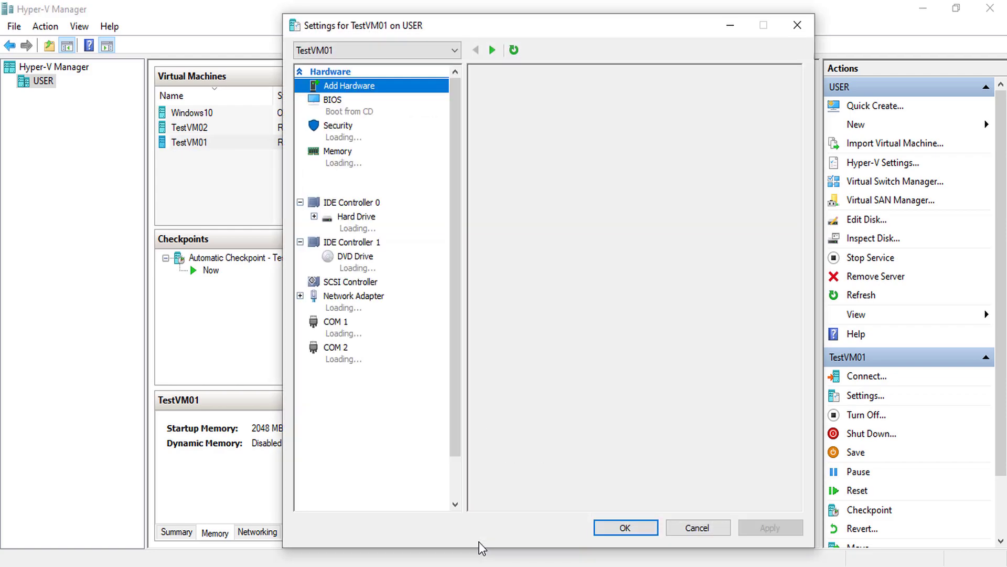
{"action": "key", "text": "n"}
{"action": "key", "text": "Tab"}
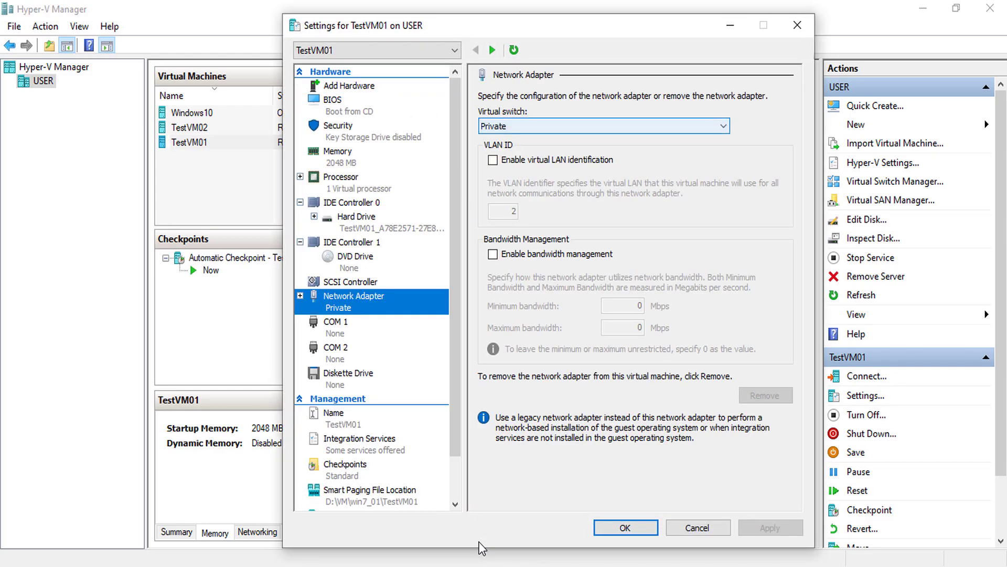
{"action": "key", "text": "alt+Down"}
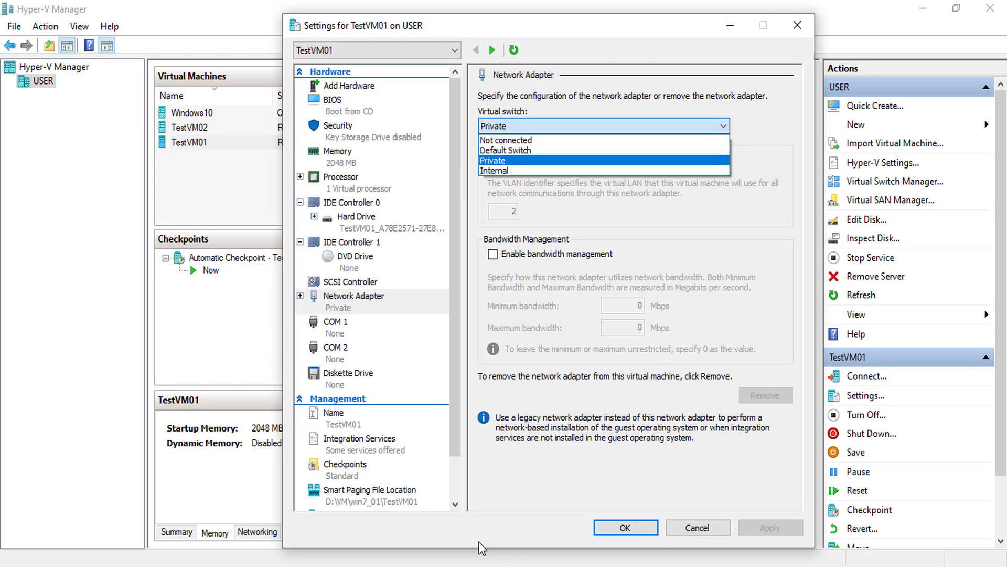
{"action": "key", "text": "Down"}
{"action": "key", "text": "Return"}
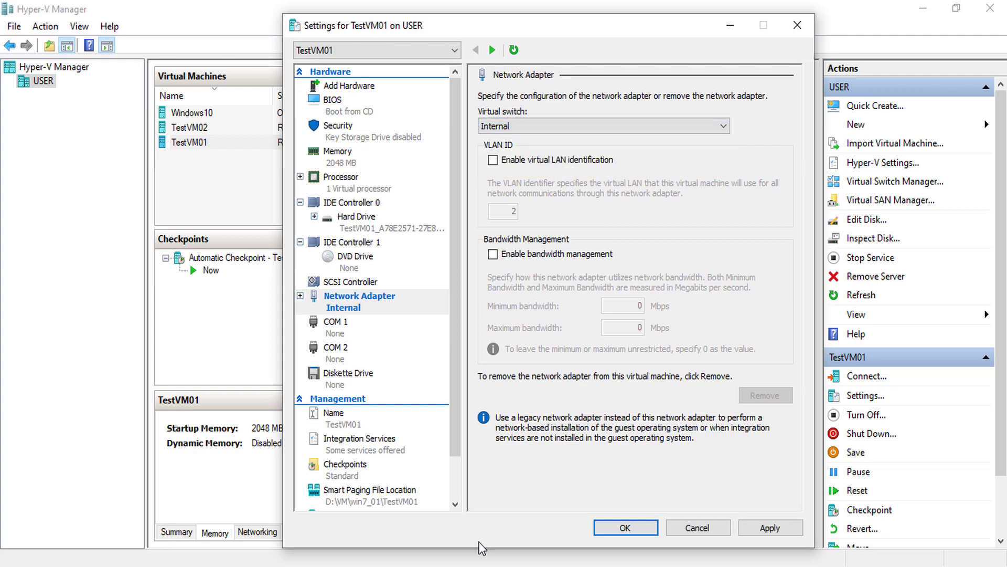
{"action": "key", "text": "Return"}
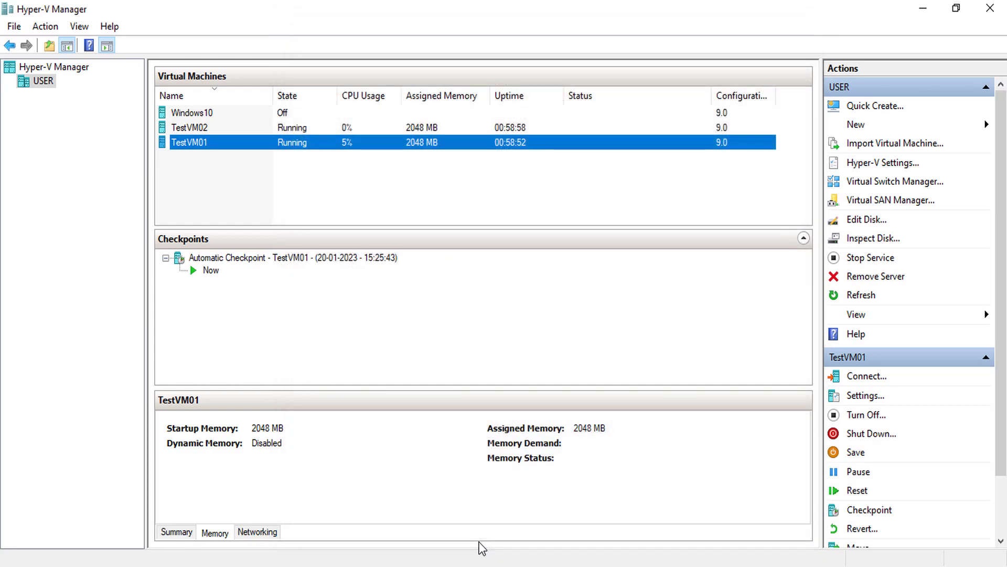
Connect TestVM02's network adapter to the Internal virtual switch and save its settings
{"action": "key", "text": "Up"}
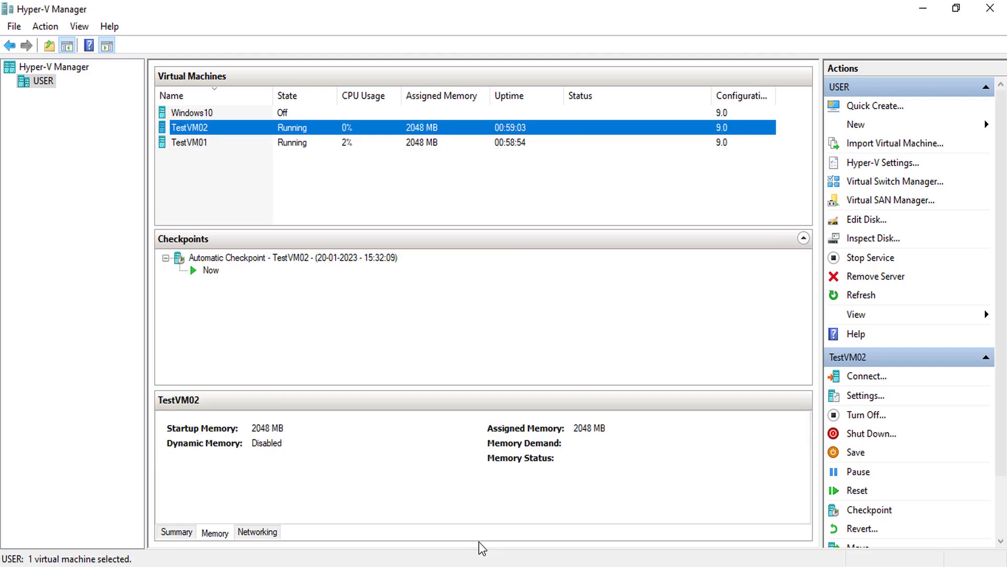
{"action": "key", "text": "shift+F10"}
{"action": "key", "text": "Down"}
{"action": "key", "text": "Return"}
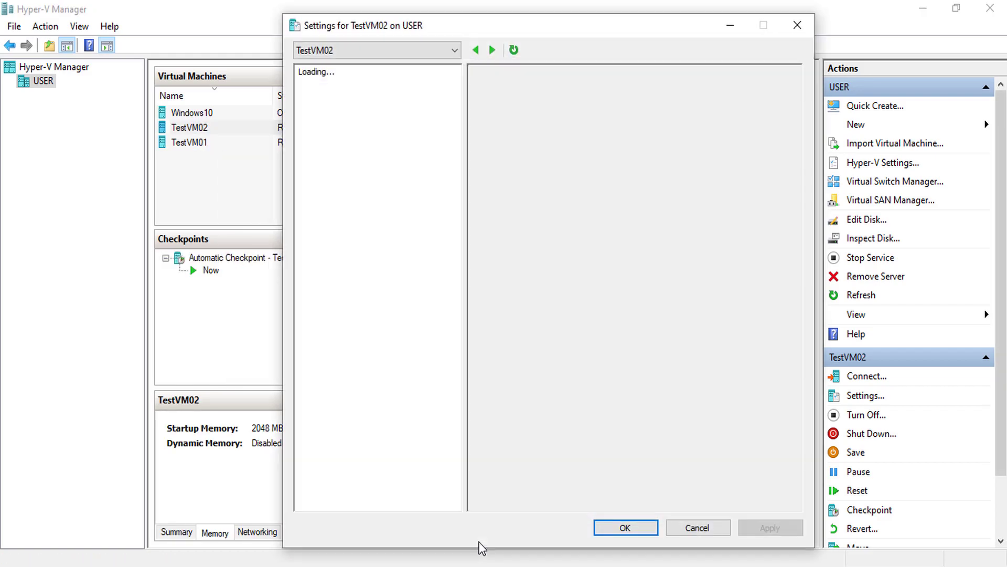
{"action": "key", "text": "n"}
{"action": "key", "text": "Tab"}
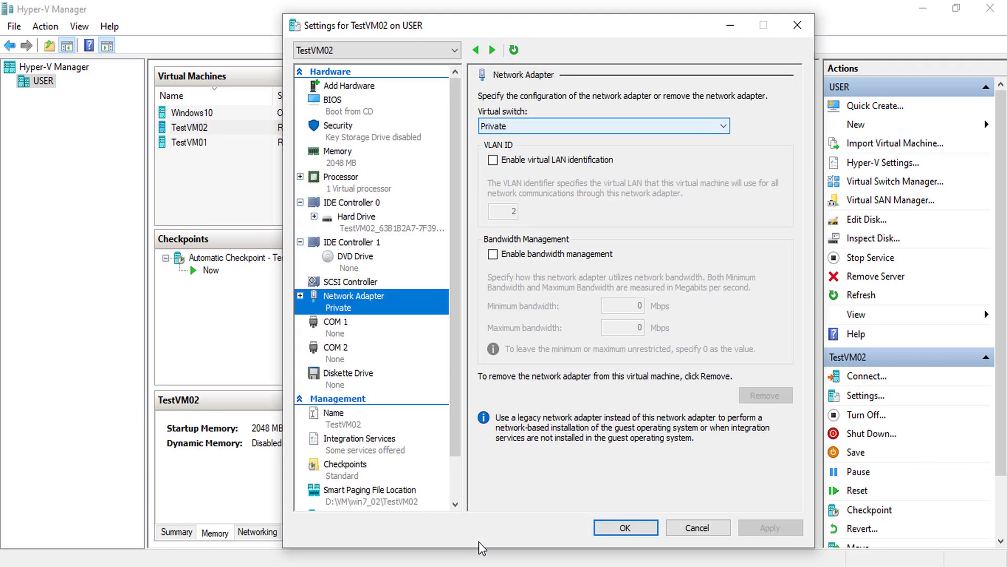
{"action": "key", "text": "alt+Down"}
{"action": "key", "text": "Down"}
{"action": "key", "text": "Return"}
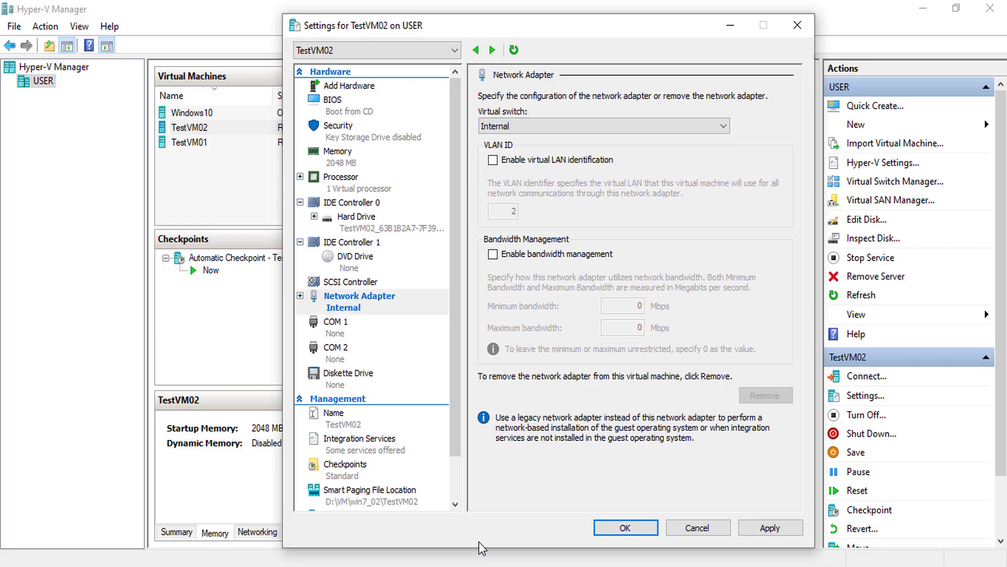
{"action": "key", "text": "Return"}
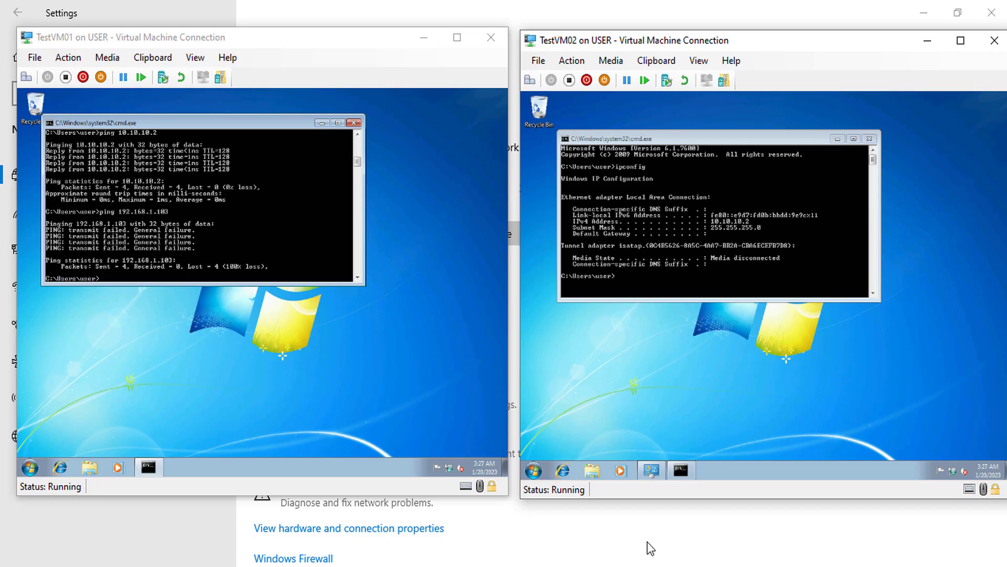
Run ipconfig in the command prompts of TestVM01 and TestVM02 to check their IP configurations
{"action": "key", "text": "alt+Tab"}
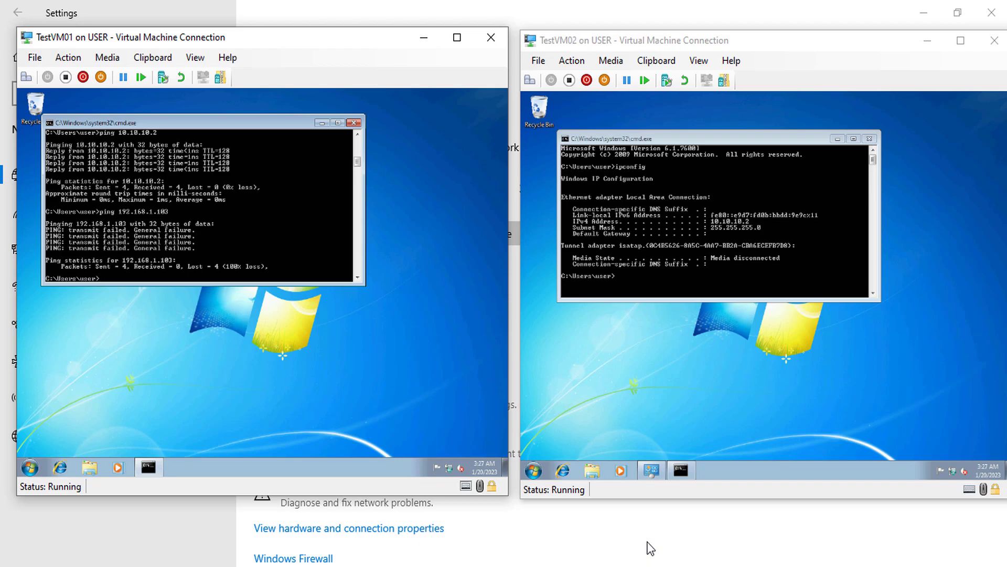
{"action": "type", "text": "ipconfig"}
{"action": "key", "text": "Return"}
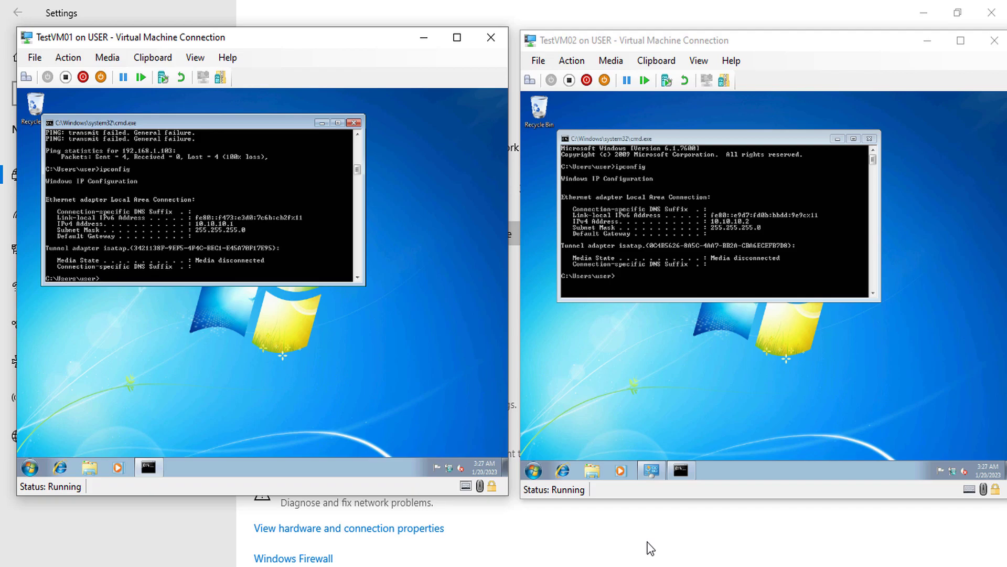
{"action": "key", "text": "alt+Tab"}
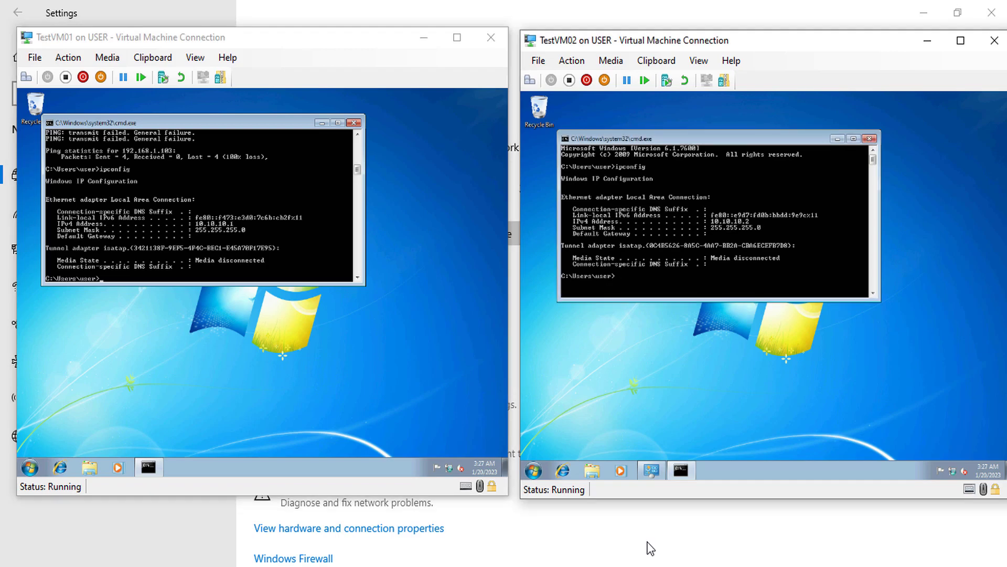
{"action": "type", "text": "ipconfig"}
{"action": "key", "text": "Return"}
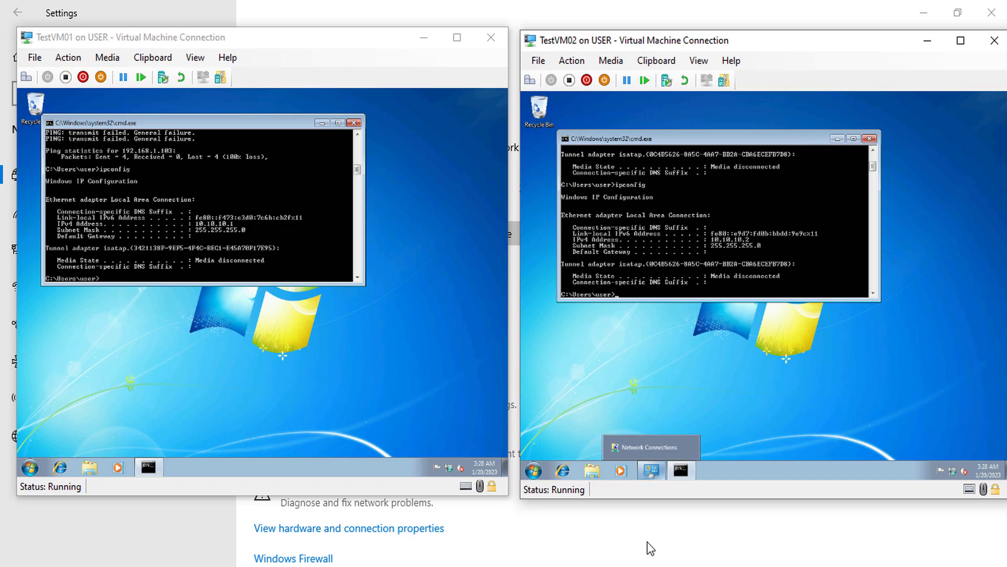
Ping TestVM02 at 10.10.10.2 from TestVM01's command prompt
{"action": "key", "text": "alt+Tab"}
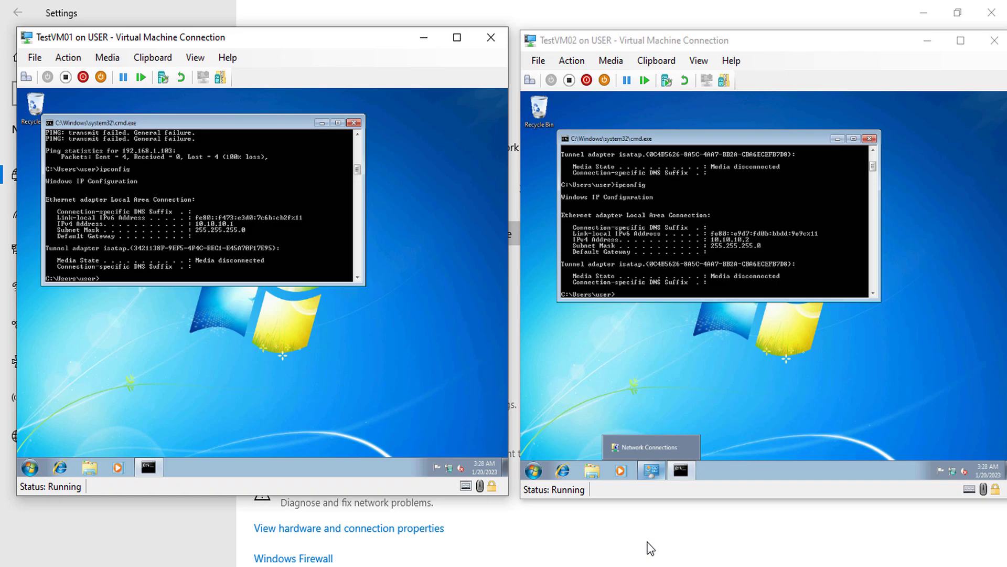
{"action": "type", "text": "ping 10.10.10.2"}
{"action": "key", "text": "Return"}
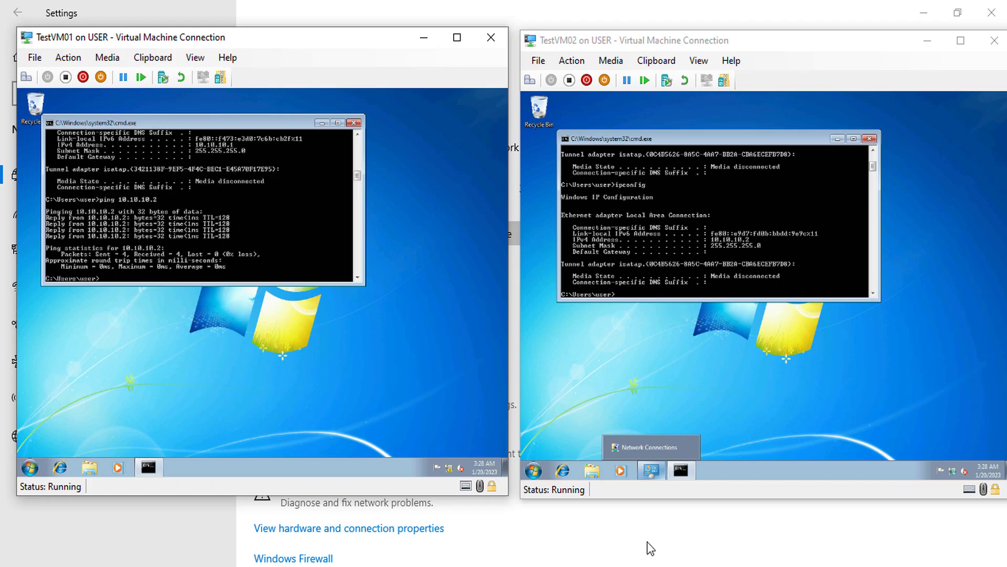
Check the host's vEthernet(Internal) address in the internal switch diagram and ping 10.10.10.3 from TestVM01
{"action": "key", "text": "alt+Tab"}
{"action": "left_click_drag", "start_coordinate": [291, 442], "coordinate": [435, 456]}
{"action": "mouse_move", "coordinate": [330, 446]}
{"action": "left_mouse_down"}
{"action": "mouse_move", "coordinate": [370, 445]}
{"action": "mouse_move", "coordinate": [430, 389]}
{"action": "mouse_move", "coordinate": [360, 393]}
{"action": "mouse_move", "coordinate": [376, 479]}
{"action": "mouse_move", "coordinate": [393, 400]}
{"action": "left_mouse_up"}
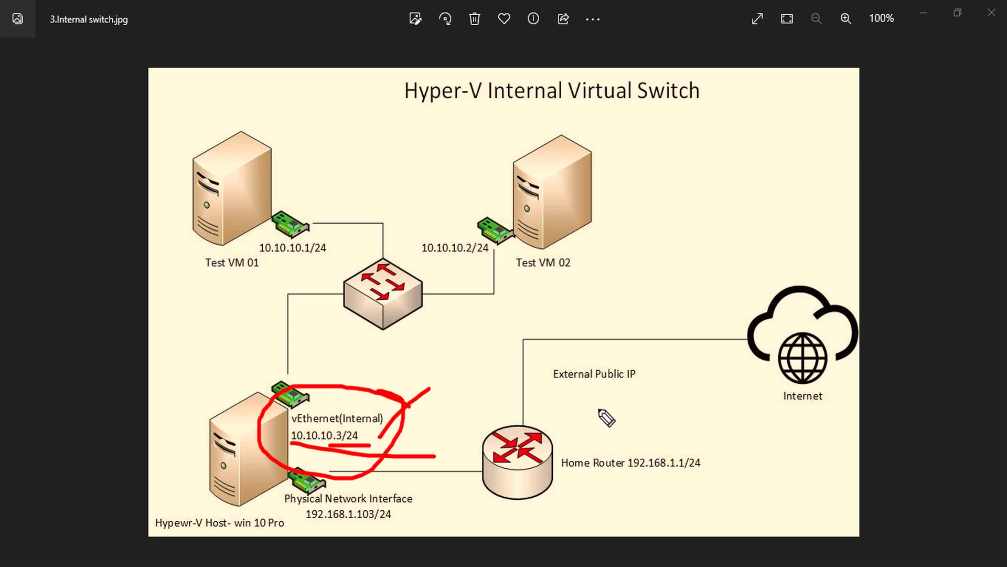
{"action": "key", "text": "e"}
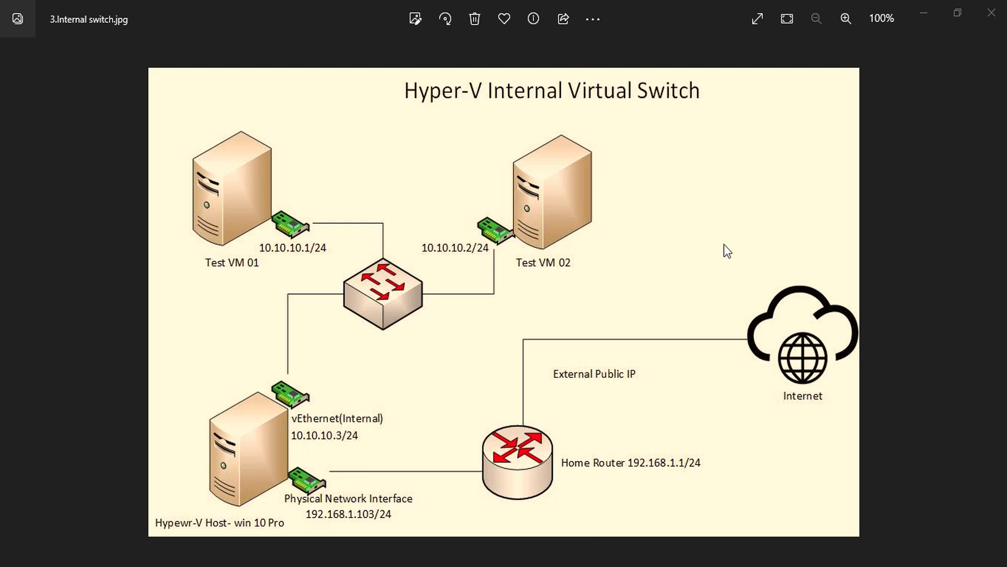
{"action": "left_click", "coordinate": [922, 15]}
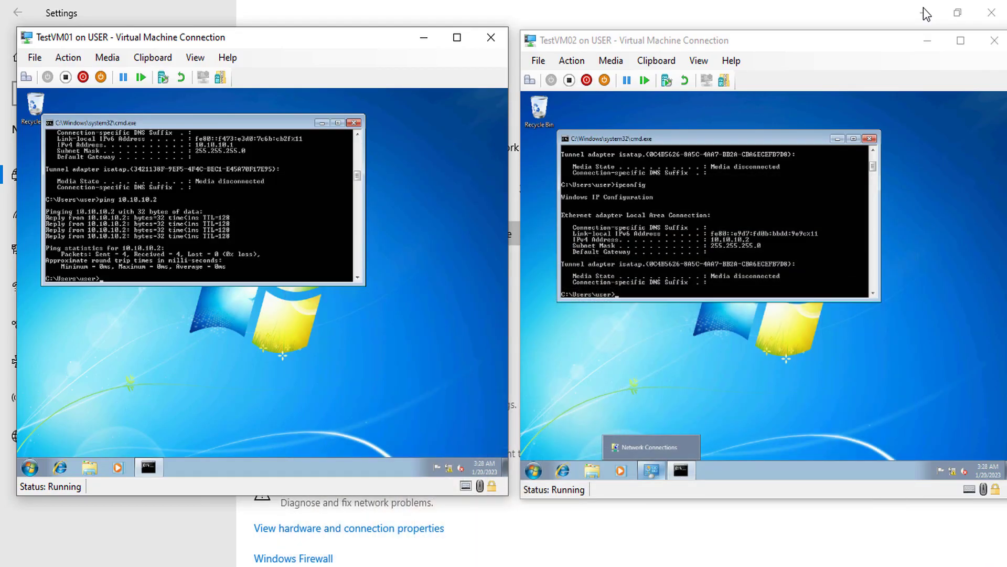
{"action": "type", "text": "ping 10.10.10.3"}
{"action": "key", "text": "Return"}
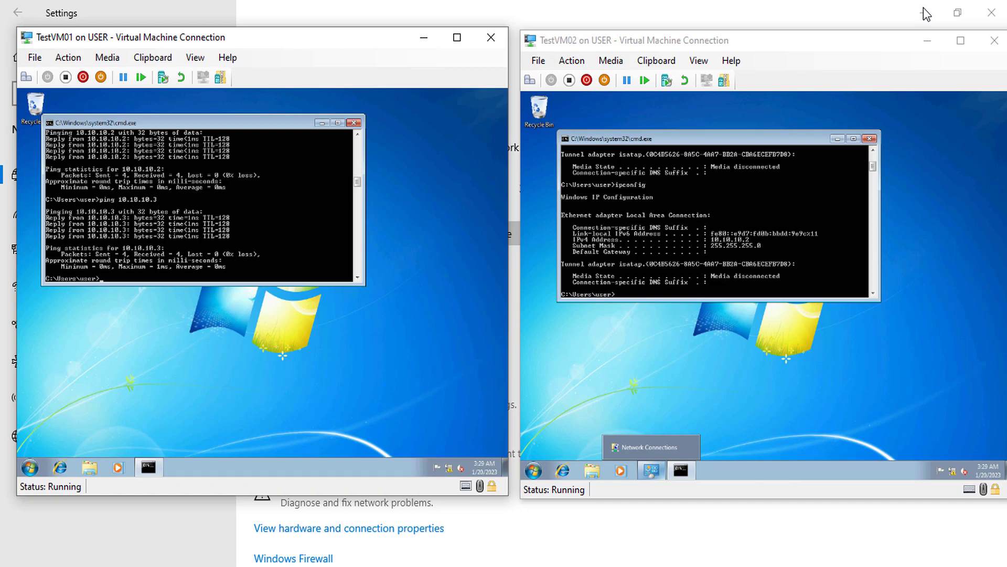
Ping the home router at 192.168.1.1 and the internet address 8.8.8.8 from TestVM01
{"action": "type", "text": "ing 192.168.1.1"}
{"action": "key", "text": "Return"}
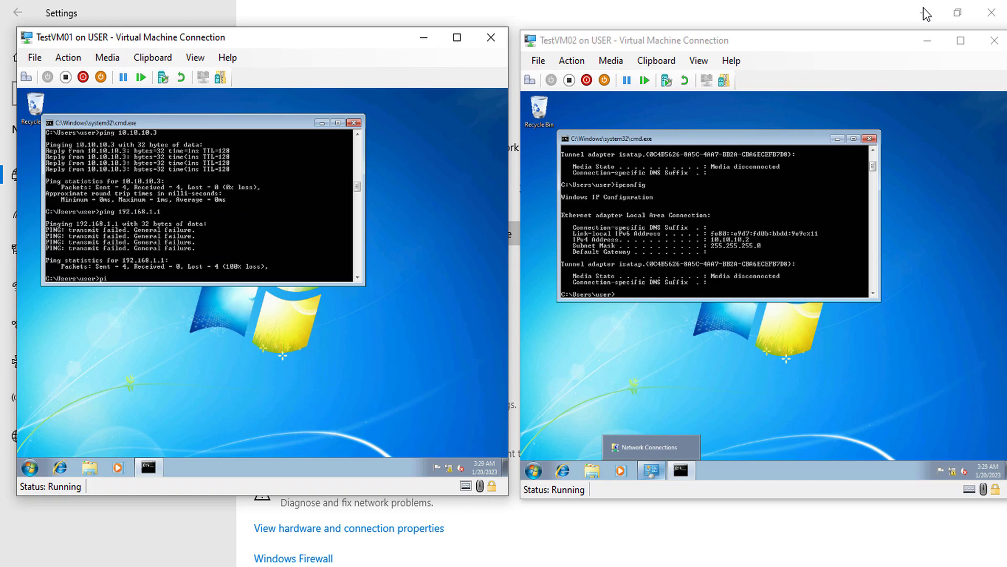
{"action": "type", "text": "ping 8.8.8.8"}
{"action": "key", "text": "Return"}
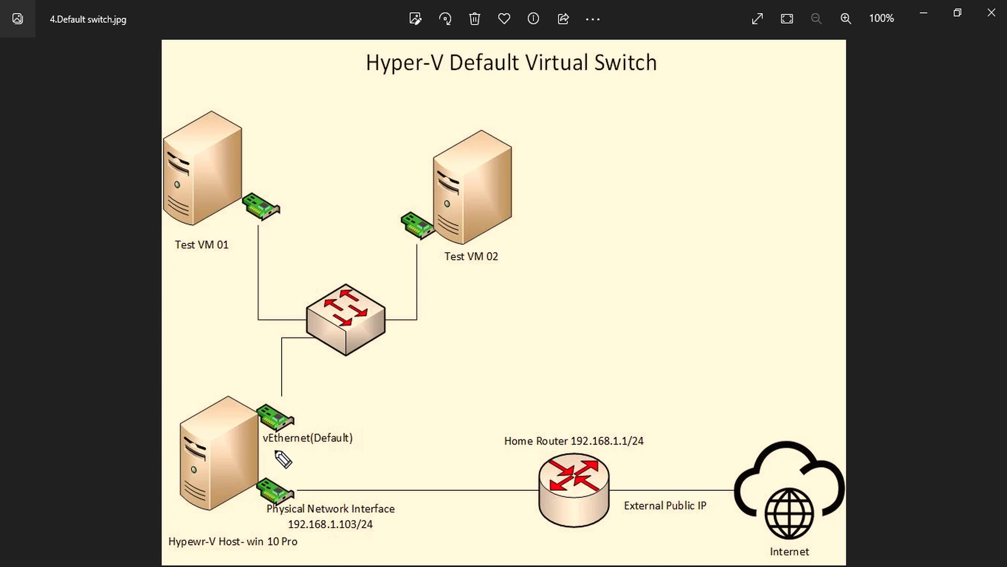
Examine the vEthernet(Default) adapter and the links of Test VM 01 and Test VM 02 to the switch in the default switch diagram
{"action": "mouse_move", "coordinate": [261, 449]}
{"action": "left_mouse_down"}
{"action": "mouse_move", "coordinate": [343, 447]}
{"action": "mouse_move", "coordinate": [369, 431]}
{"action": "mouse_move", "coordinate": [231, 399]}
{"action": "mouse_move", "coordinate": [237, 450]}
{"action": "left_mouse_up"}
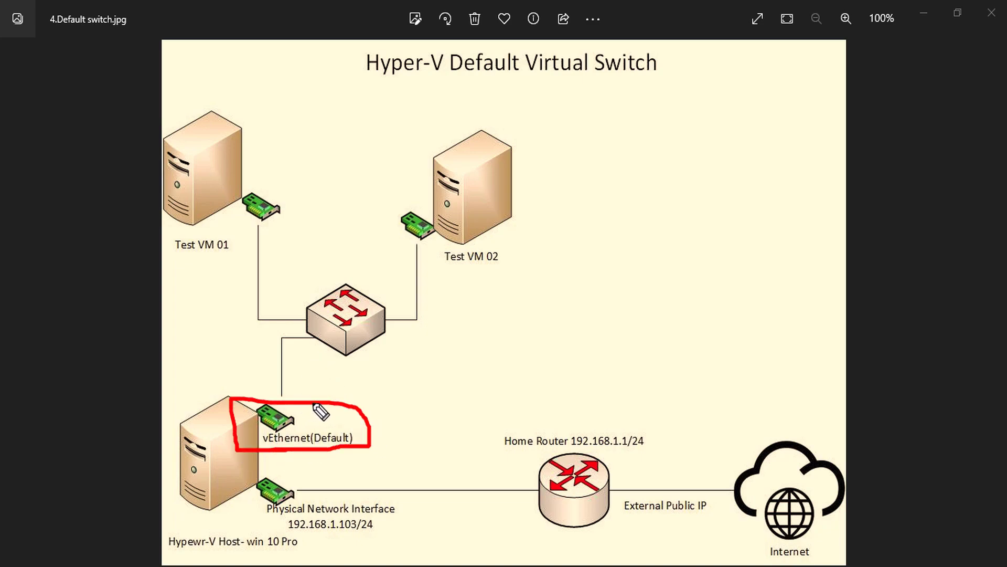
{"action": "left_click_drag", "start_coordinate": [202, 274], "coordinate": [262, 246]}
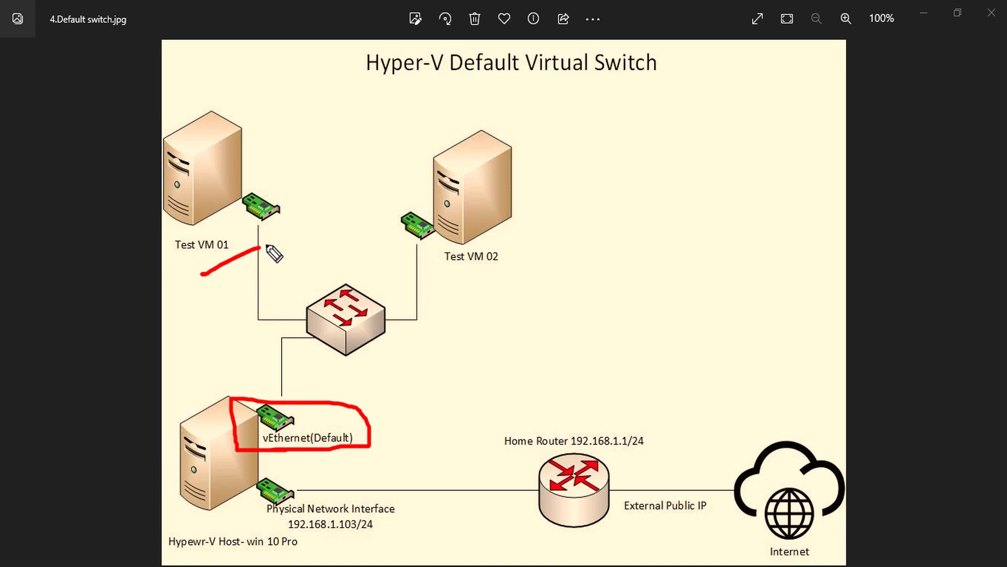
{"action": "left_click_drag", "start_coordinate": [511, 242], "coordinate": [565, 214]}
{"action": "left_click_drag", "start_coordinate": [460, 274], "coordinate": [386, 323]}
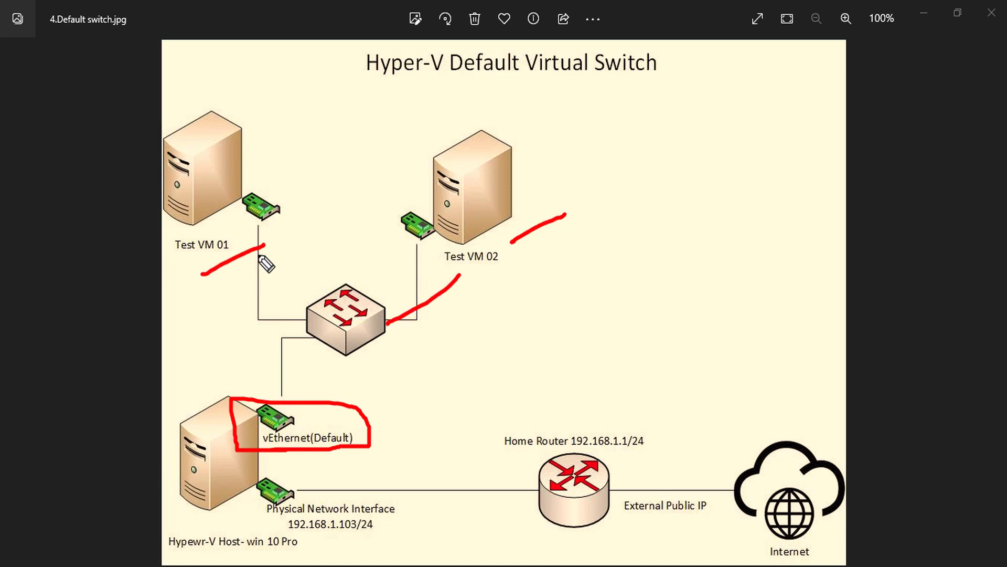
{"action": "left_click_drag", "start_coordinate": [254, 251], "coordinate": [355, 333]}
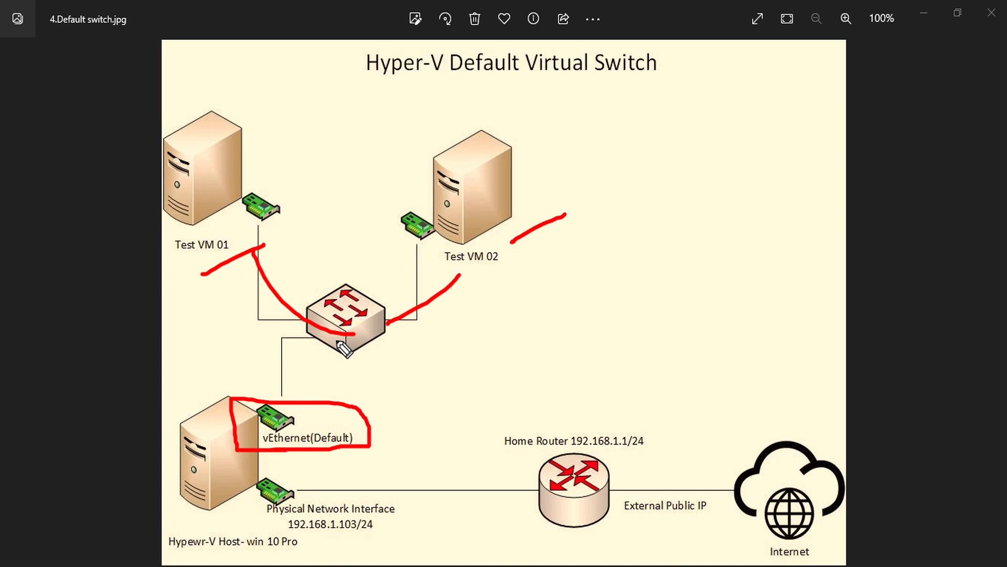
{"action": "key", "text": "e"}
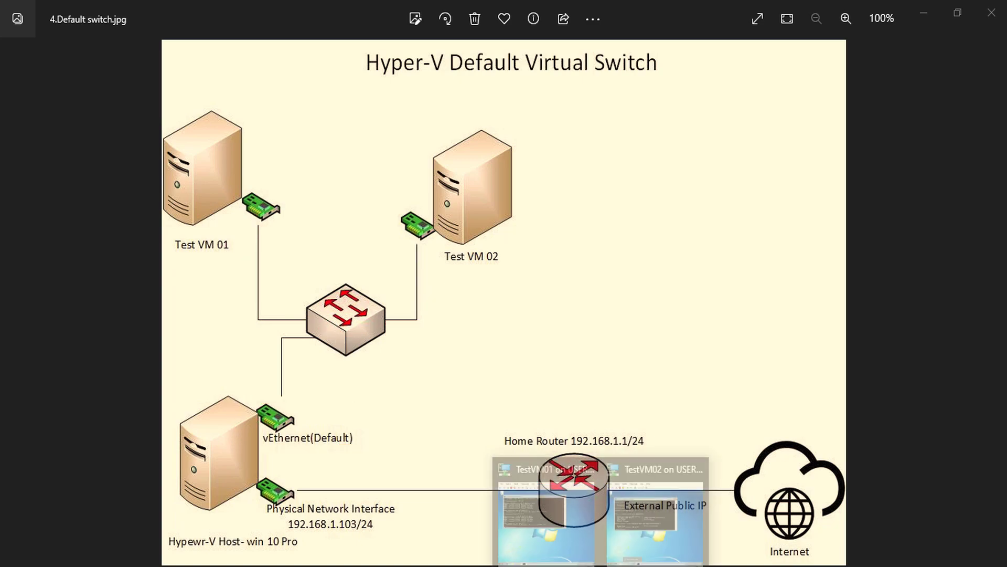
Switch to the host's Network Connections window and inspect the vEthernet (Default Switch) adapter
{"action": "mouse_move", "coordinate": [716, 566]}
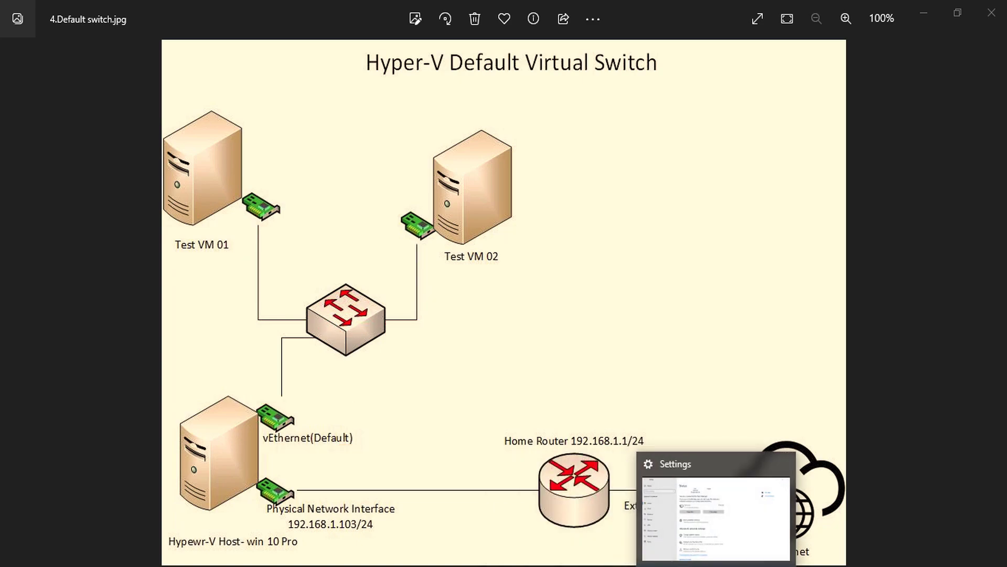
{"action": "left_click", "coordinate": [755, 514]}
{"action": "left_click", "coordinate": [304, 205]}
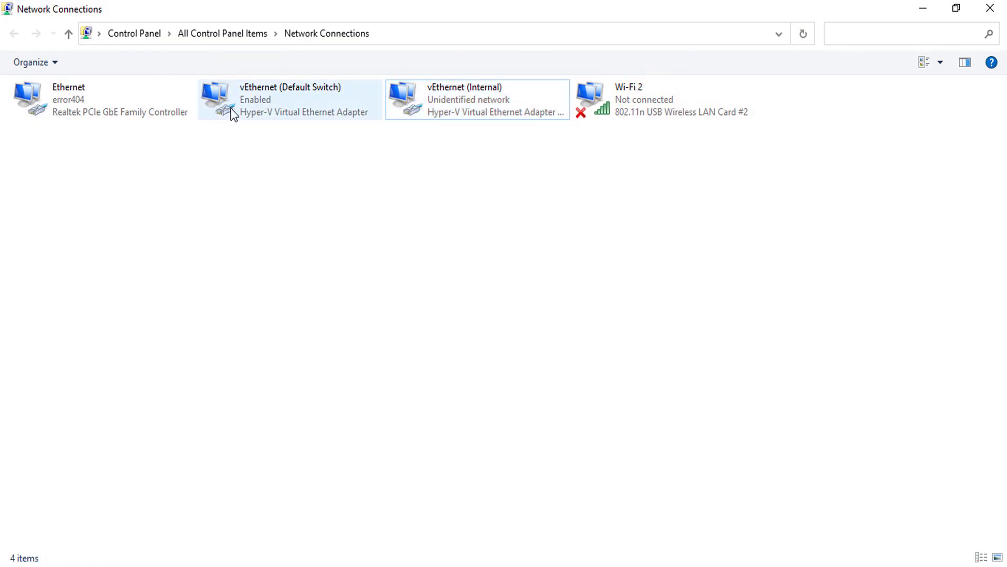
{"action": "mouse_move", "coordinate": [173, 58]}
{"action": "left_mouse_down"}
{"action": "mouse_move", "coordinate": [353, 159]}
{"action": "mouse_move", "coordinate": [366, 137]}
{"action": "mouse_move", "coordinate": [382, 137]}
{"action": "left_mouse_up"}
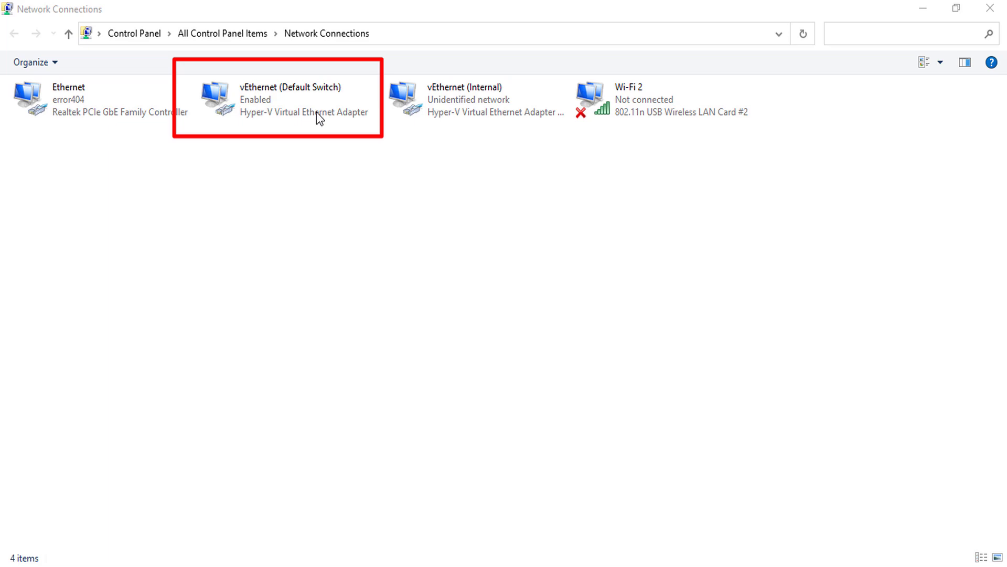
{"action": "key", "text": "Escape"}
In Hyper-V Manager, connect TestVM01's network adapter to the Default Switch and apply the setting
{"action": "key", "text": "ctrl+2"}
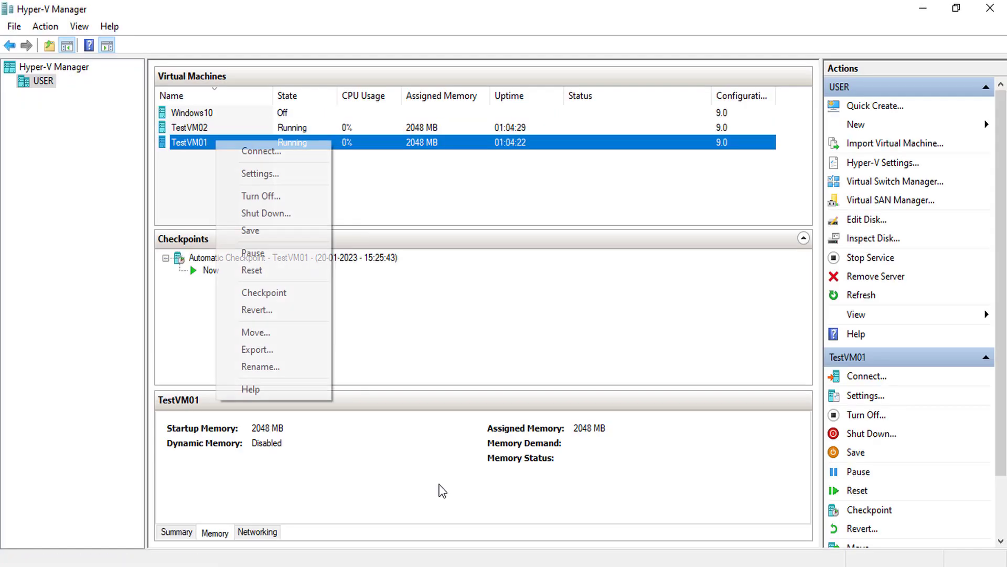
{"action": "key", "text": "Down"}
{"action": "key", "text": "Down"}
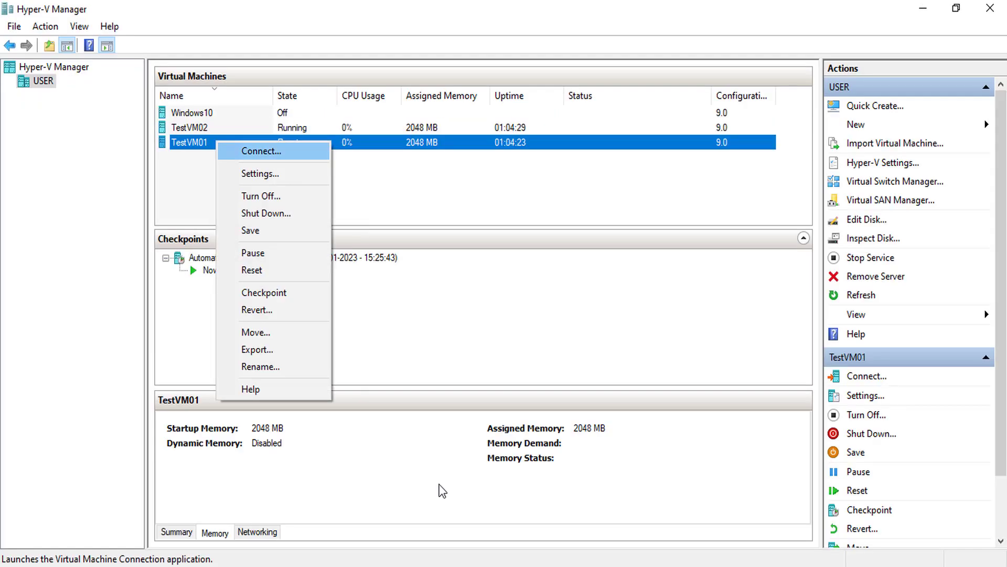
{"action": "key", "text": "Return"}
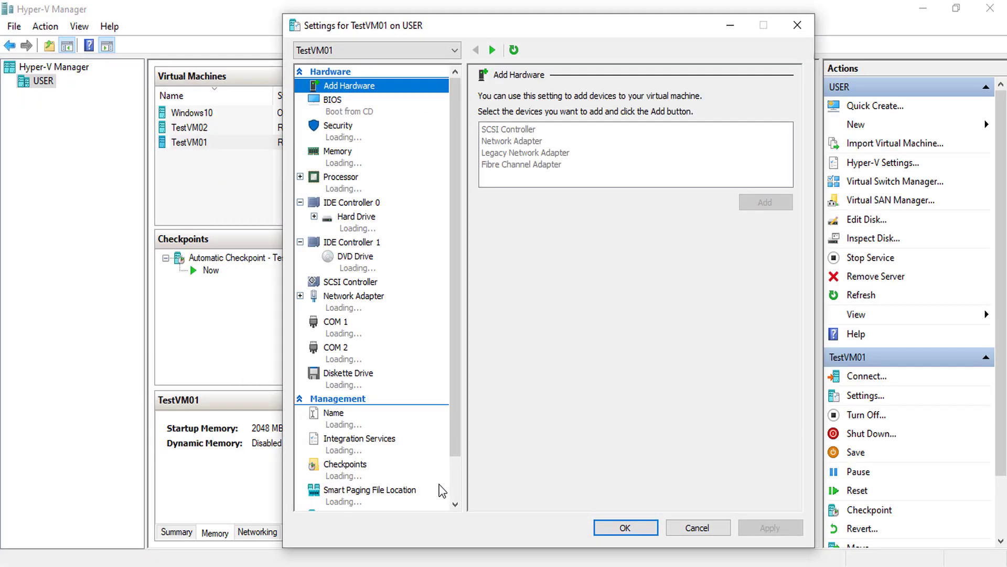
{"action": "key", "text": "n"}
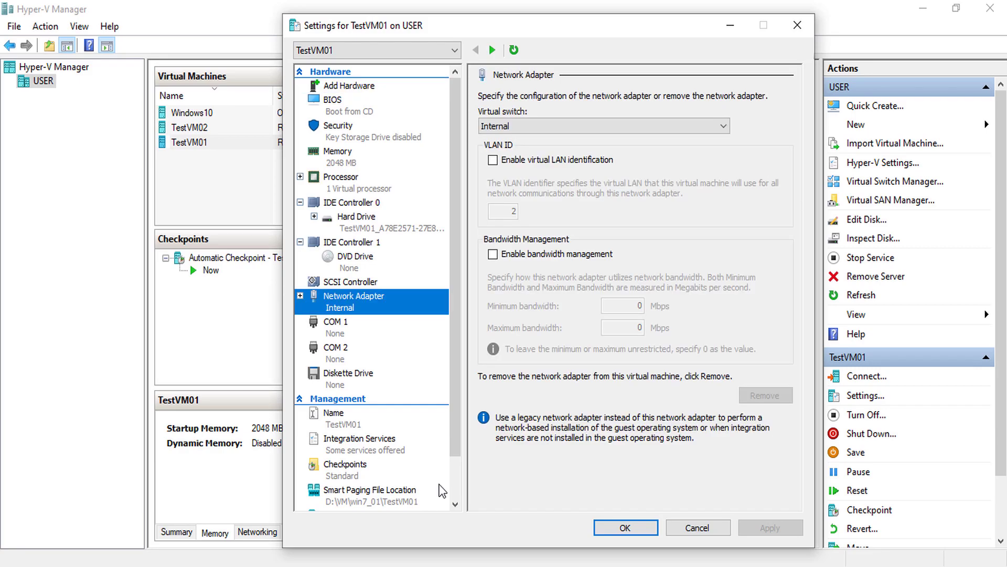
{"action": "key", "text": "Tab"}
{"action": "key", "text": "alt+Down"}
{"action": "key", "text": "Home"}
{"action": "key", "text": "Down"}
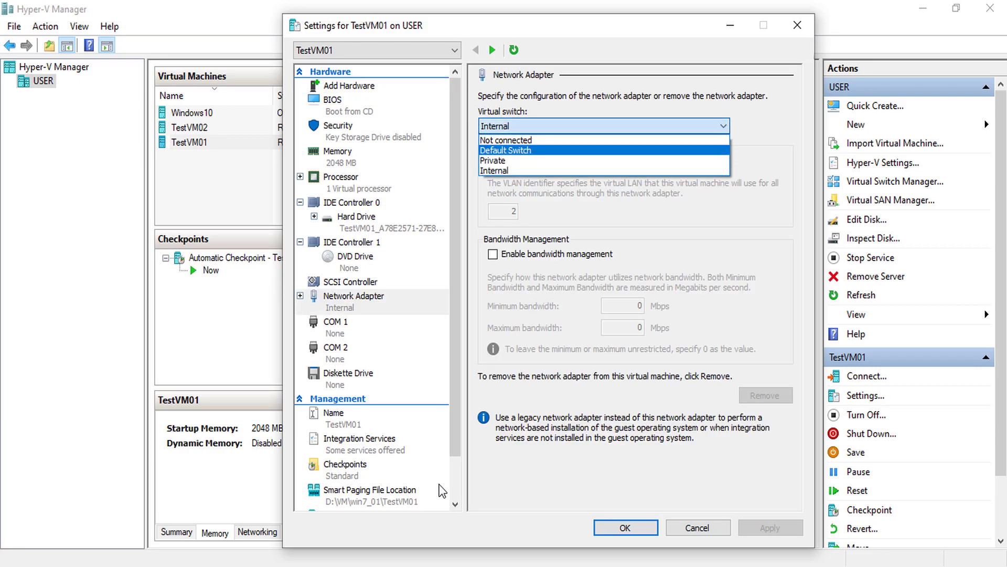
{"action": "key", "text": "Return"}
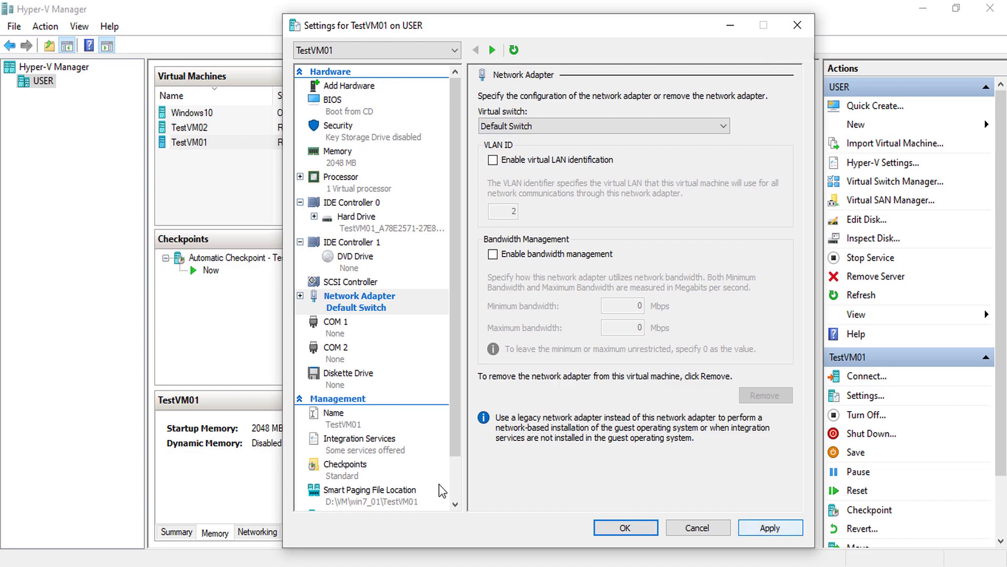
{"action": "key", "text": "Return"}
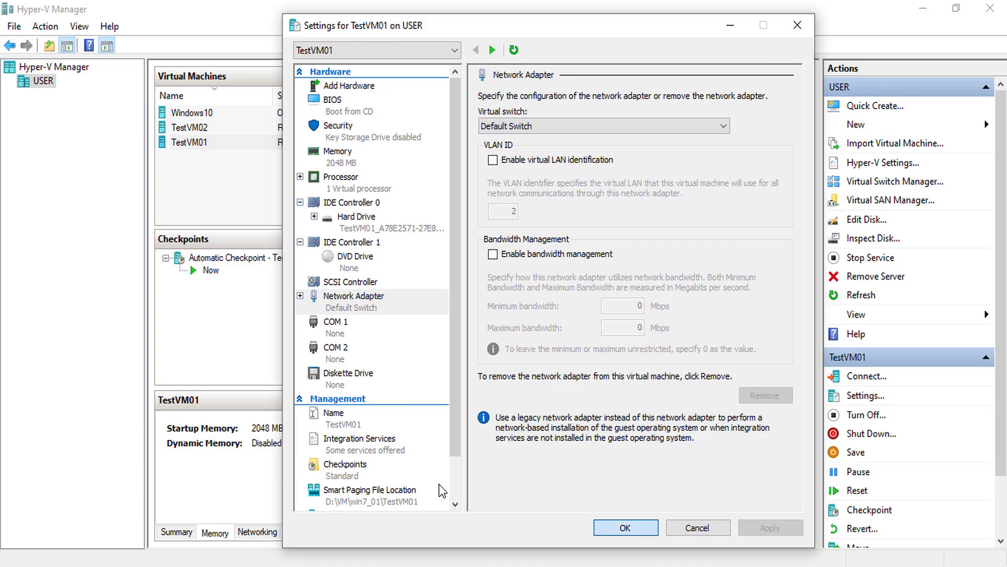
Connect TestVM02's network adapter to the Default Switch and save its settings
{"action": "key", "text": "Up"}
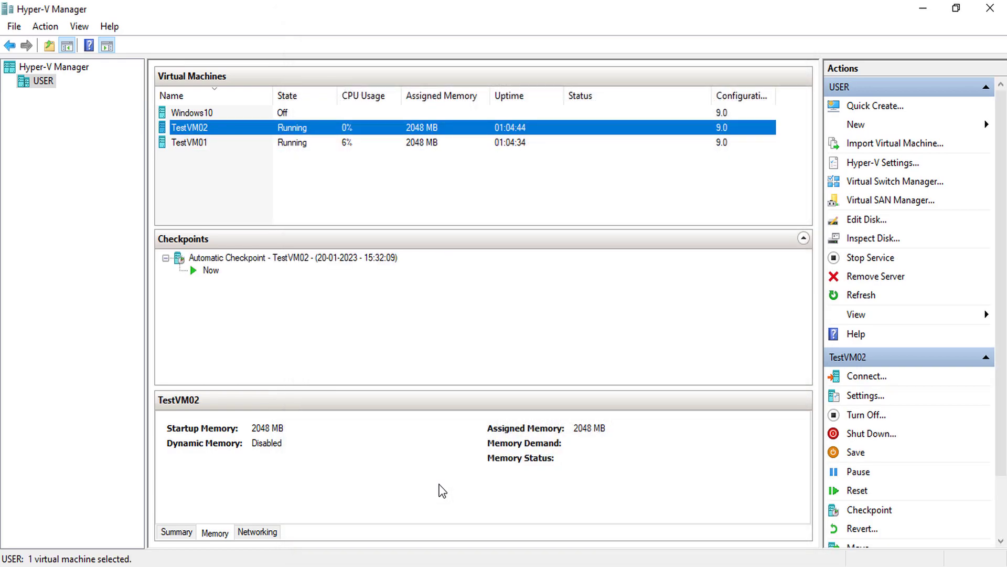
{"action": "key", "text": "shift+F10"}
{"action": "key", "text": "Down"}
{"action": "key", "text": "Down"}
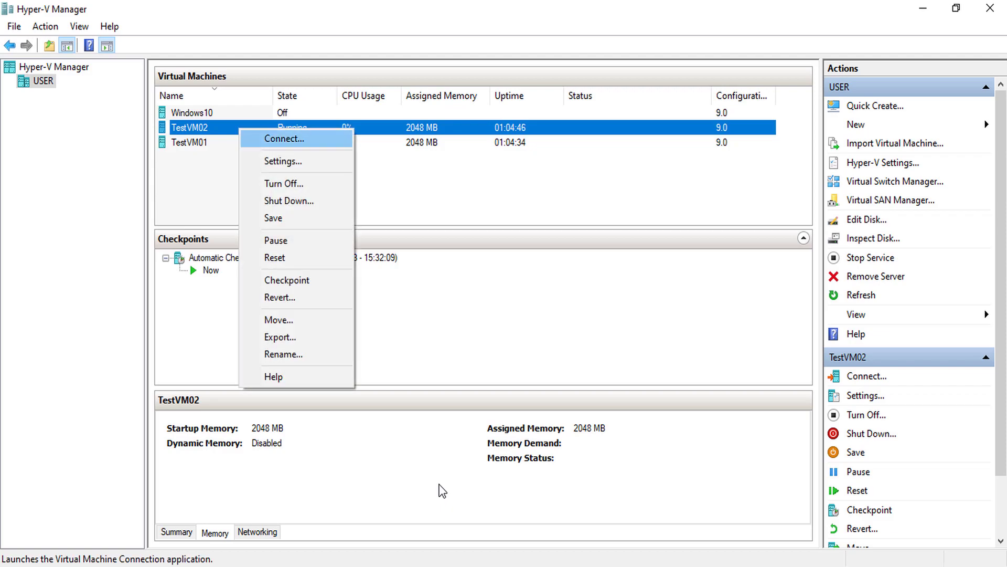
{"action": "key", "text": "Return"}
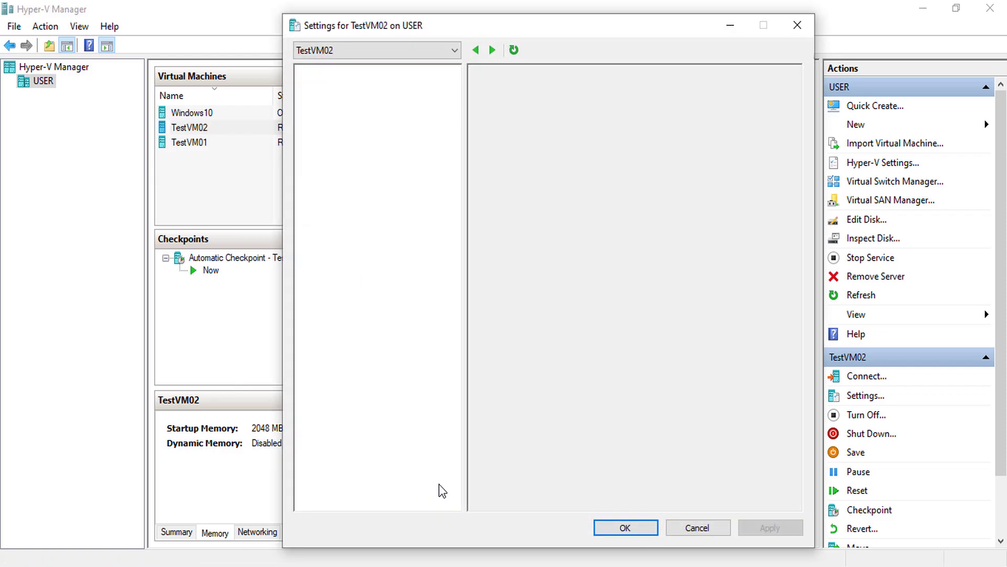
{"action": "key", "text": "n"}
{"action": "key", "text": "Tab"}
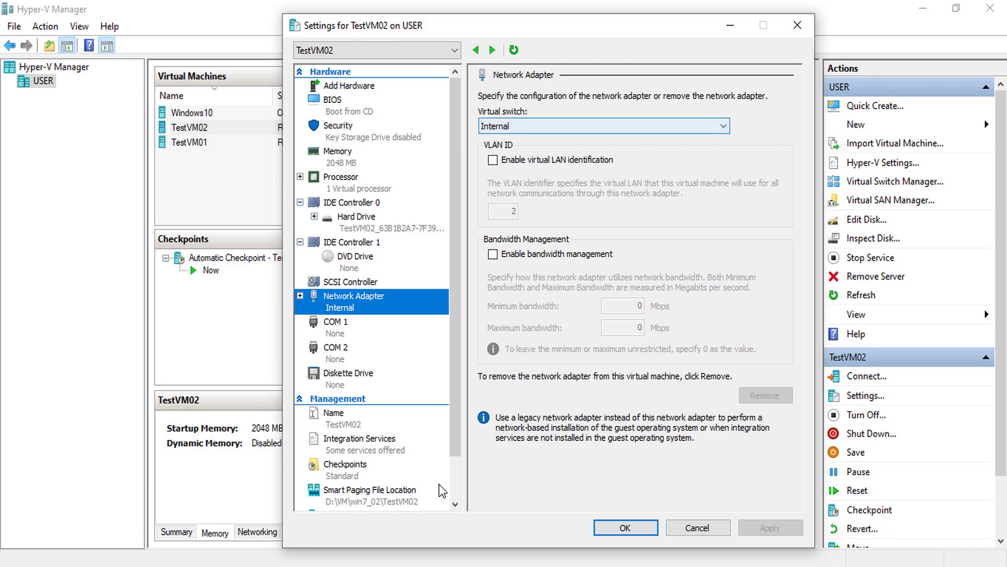
{"action": "key", "text": "alt+Down"}
{"action": "key", "text": "Up"}
{"action": "key", "text": "Up"}
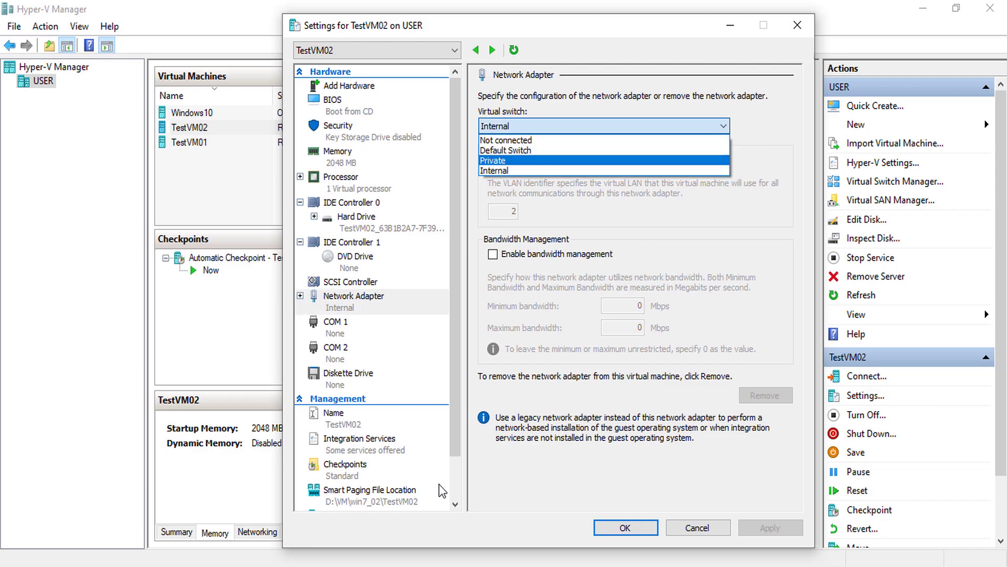
{"action": "key", "text": "Return"}
{"action": "key", "text": "alt+a"}
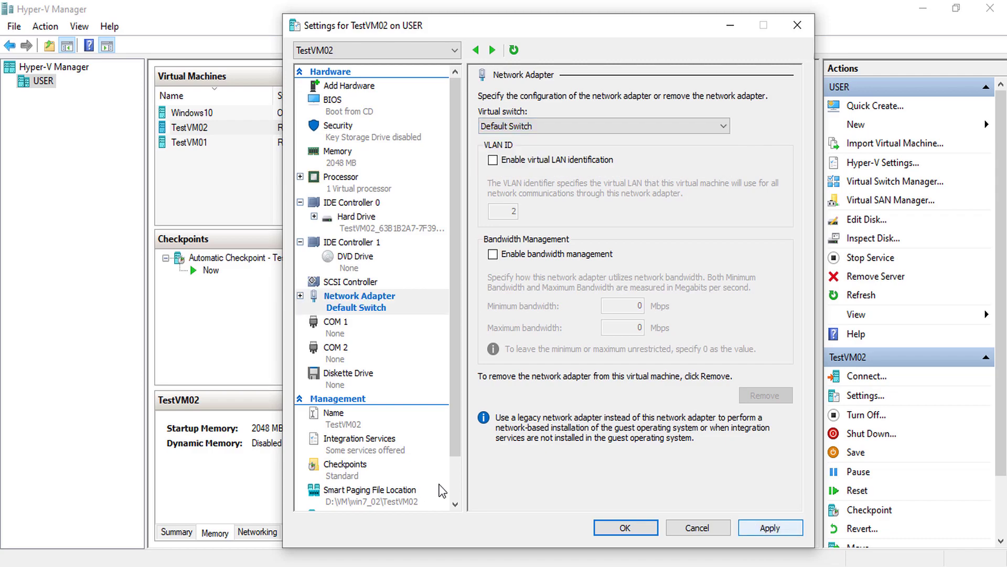
{"action": "key", "text": "Return"}
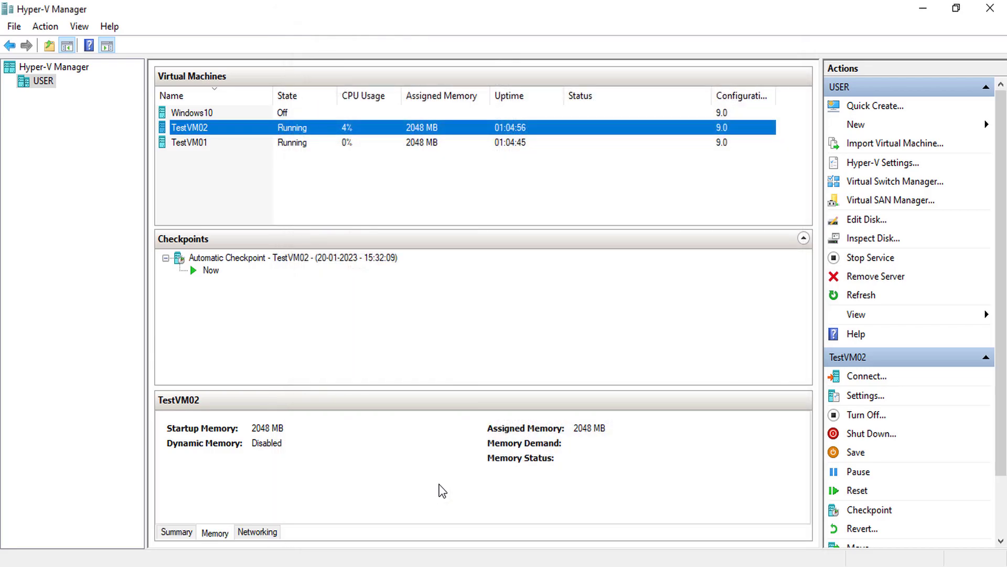
Bring up both VM connection windows and set TestVM01's Local Area Connection IPv4 properties to obtain an IP address automatically
{"action": "left_click", "coordinate": [551, 542]}
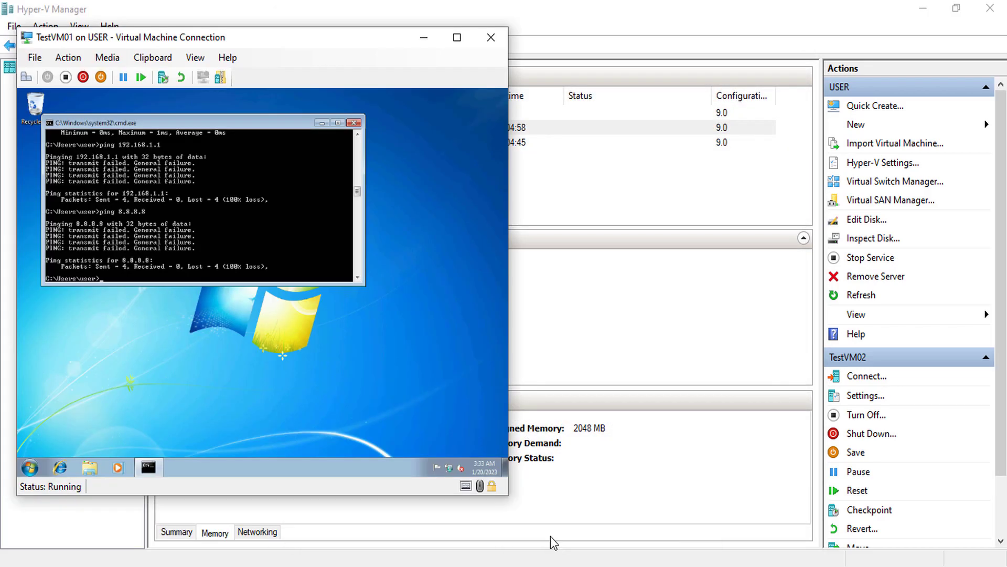
{"action": "left_click", "coordinate": [700, 545]}
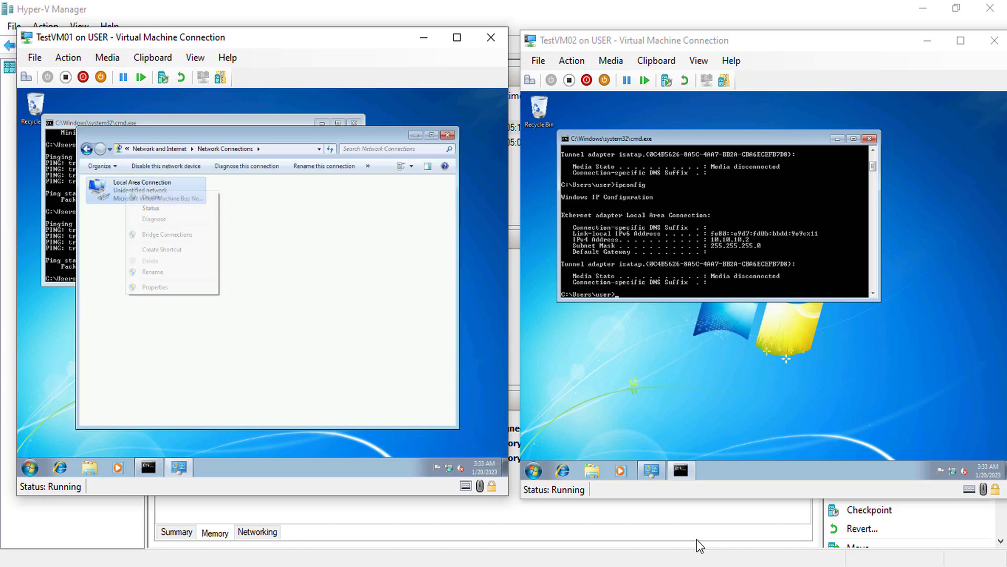
{"action": "key", "text": "Down"}
{"action": "key", "text": "Return"}
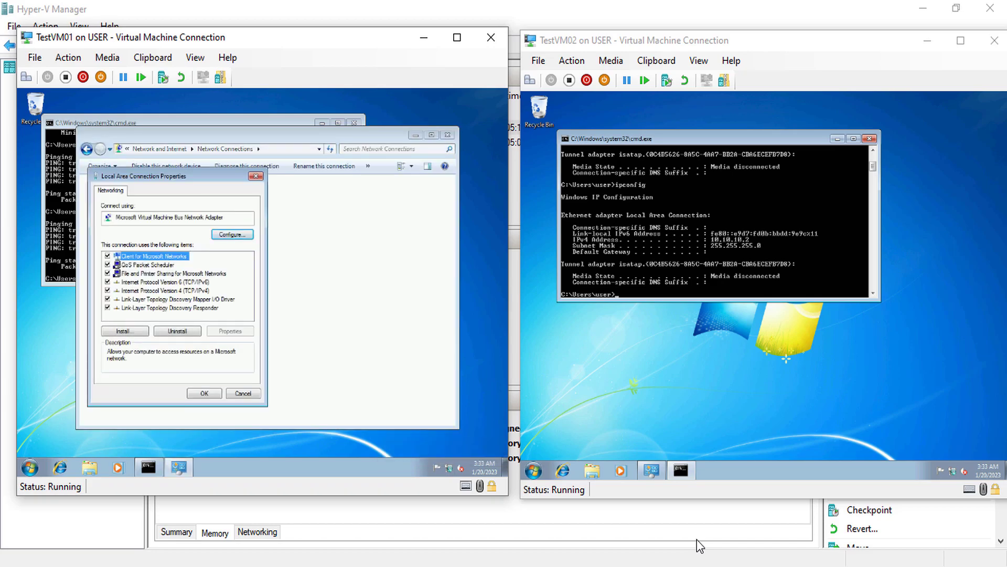
{"action": "key", "text": "Down"}
{"action": "key", "text": "Down"}
{"action": "key", "text": "Down"}
{"action": "key", "text": "Down"}
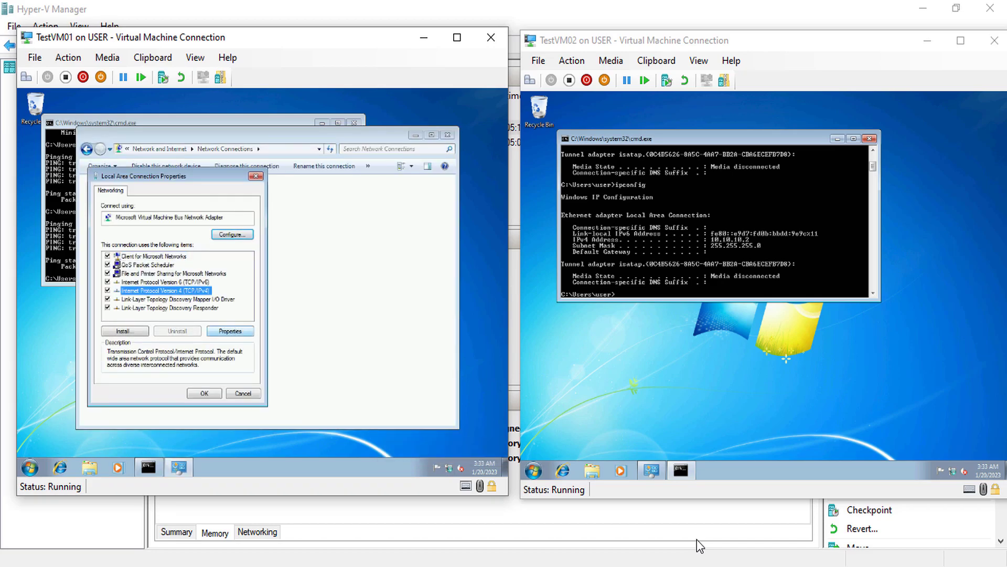
{"action": "key", "text": "alt+r"}
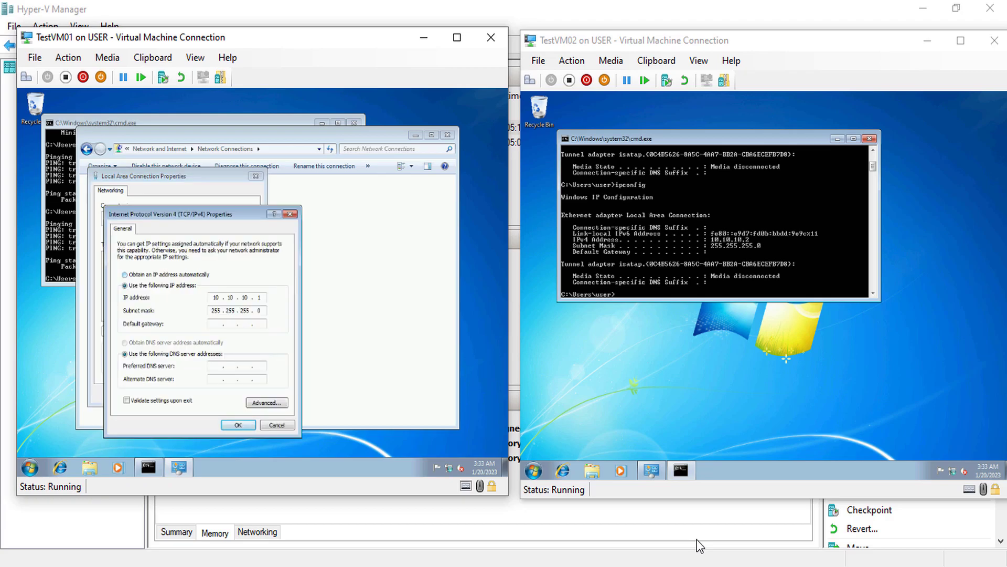
{"action": "key", "text": "alt+o"}
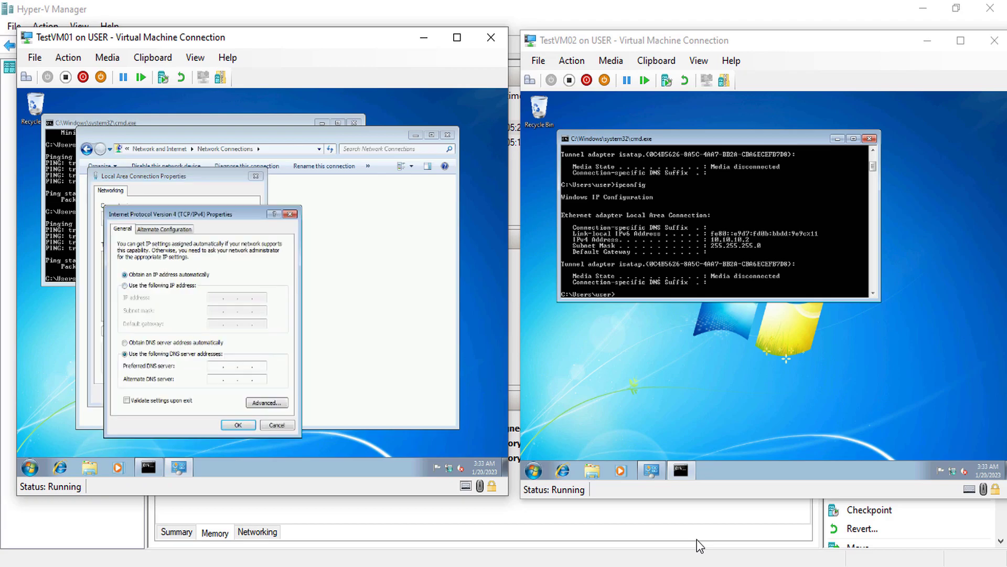
{"action": "key", "text": "Return"}
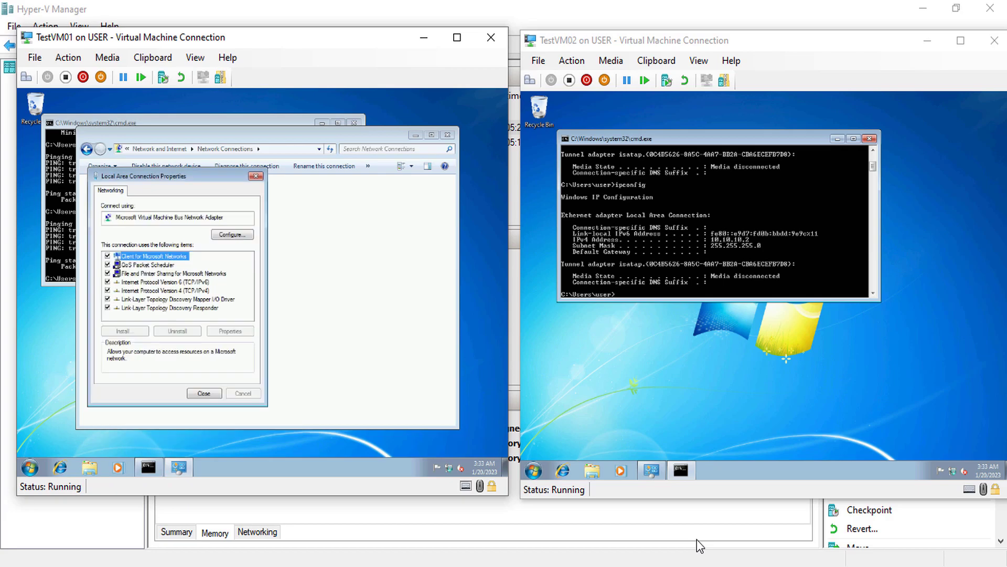
{"action": "key", "text": "Return"}
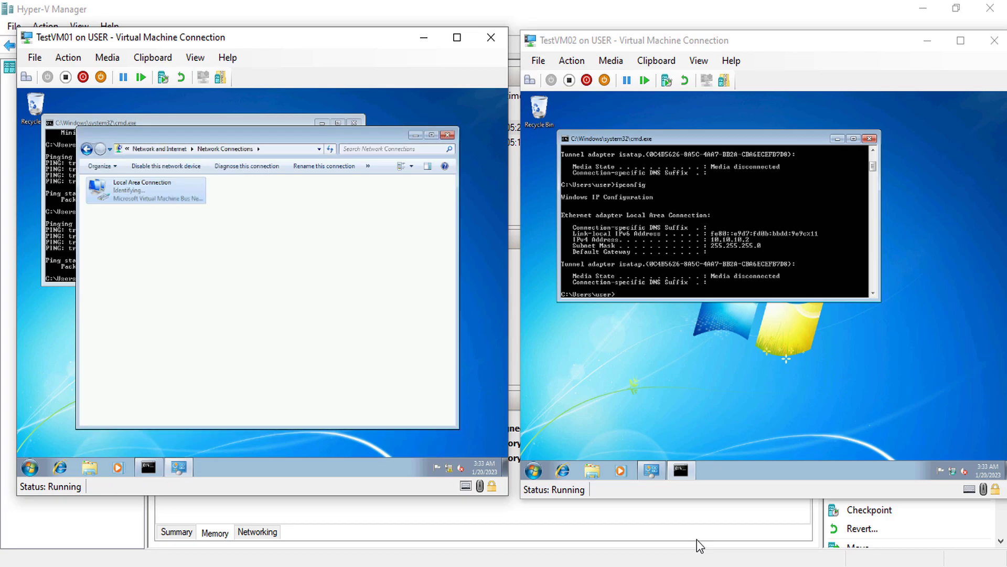
In TestVM02, open the properties of the Local Area Connection
{"action": "right_click", "coordinate": [952, 470]}
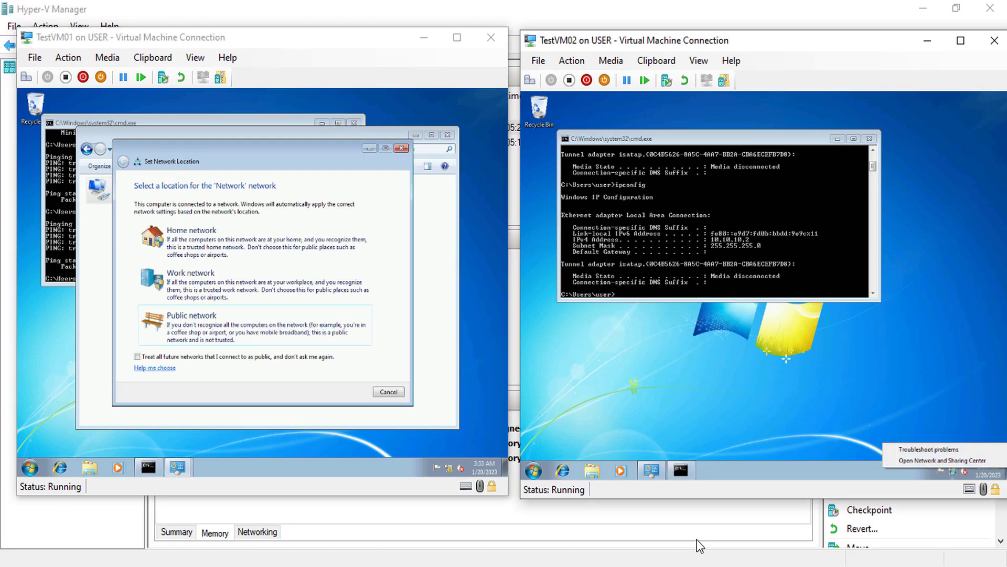
{"action": "key", "text": "o"}
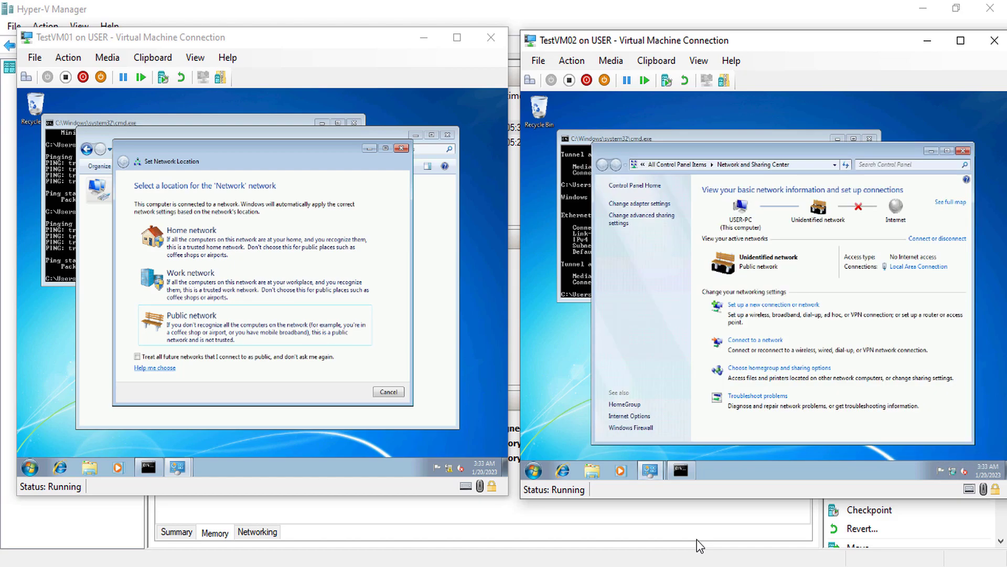
{"action": "key", "text": "Return"}
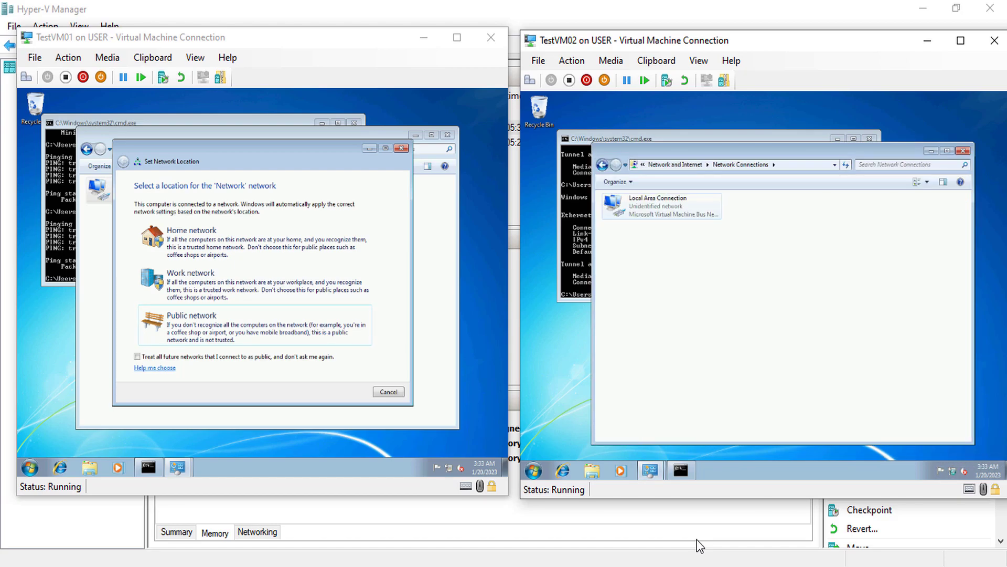
{"action": "key", "text": "shift+F10"}
{"action": "key", "text": "r"}
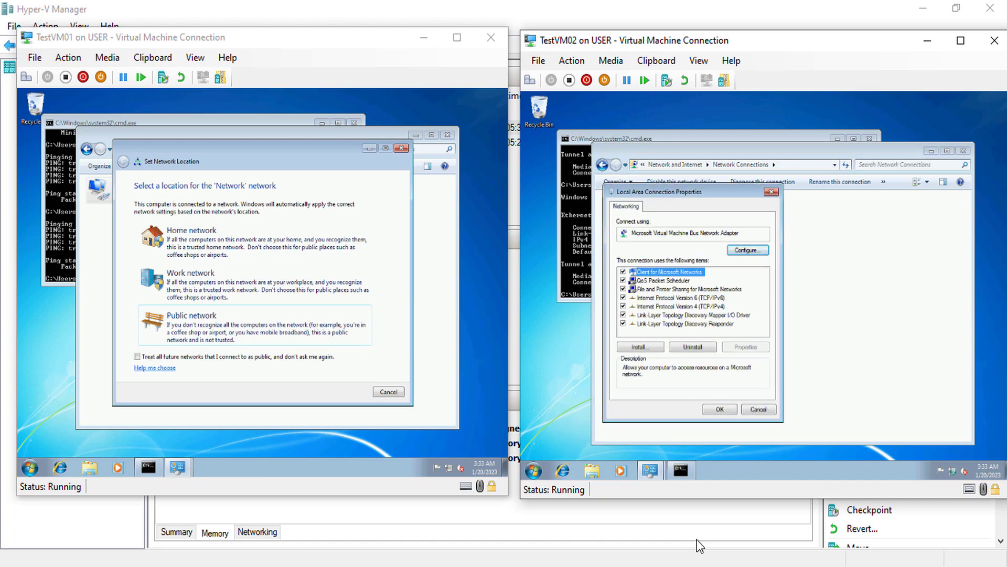
Set TestVM02's Internet Protocol Version 4 (TCP/IPv4) to obtain an IP address automatically and save the connection properties
{"action": "key", "text": "Down"}
{"action": "key", "text": "Down"}
{"action": "key", "text": "Down"}
{"action": "key", "text": "Down"}
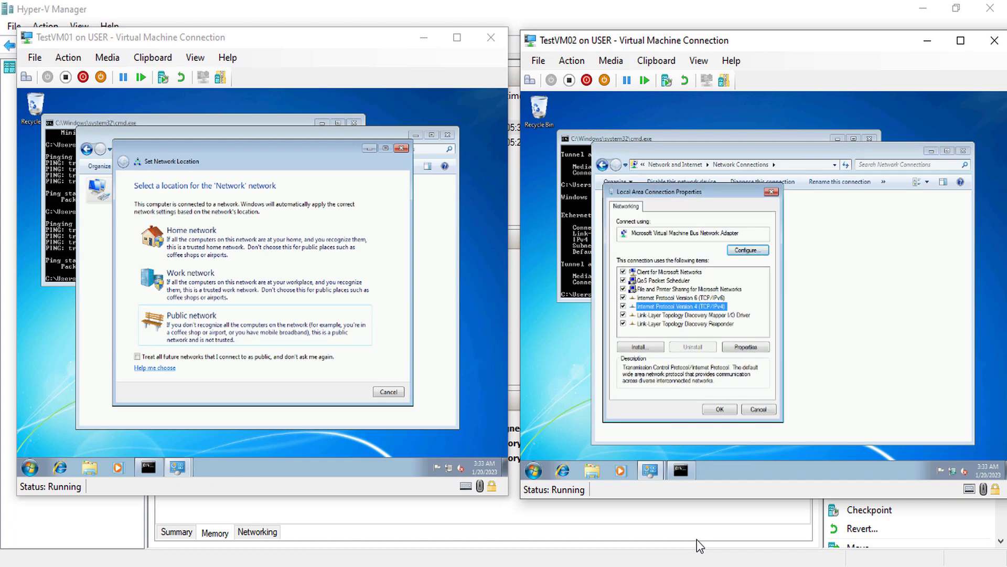
{"action": "key", "text": "alt+r"}
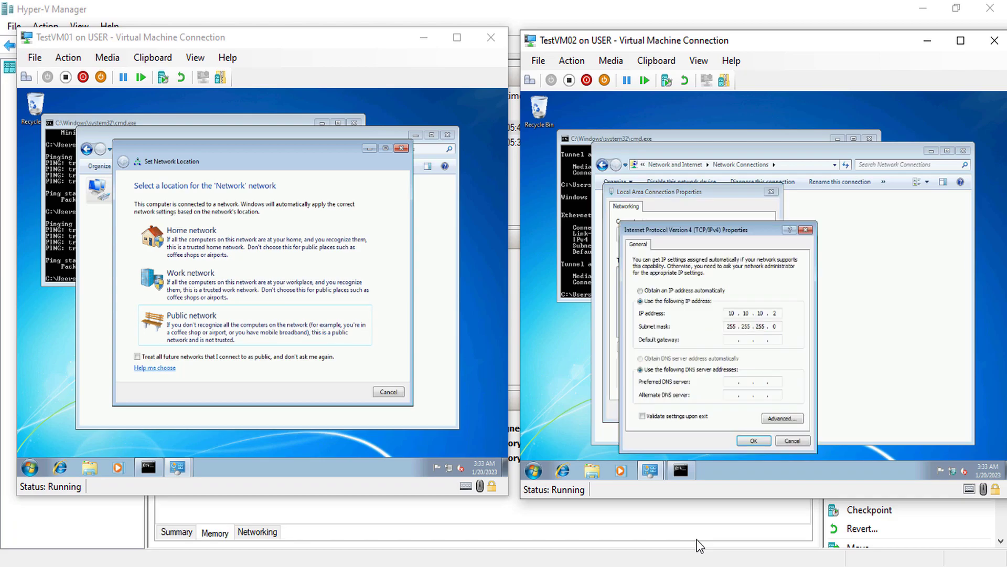
{"action": "key", "text": "alt+o"}
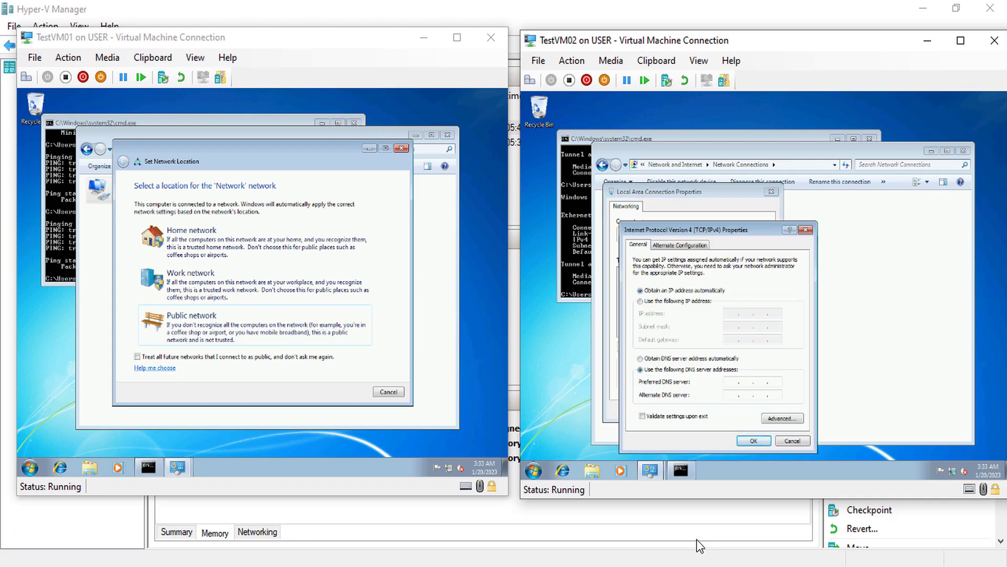
{"action": "key", "text": "Return"}
{"action": "key", "text": "Return"}
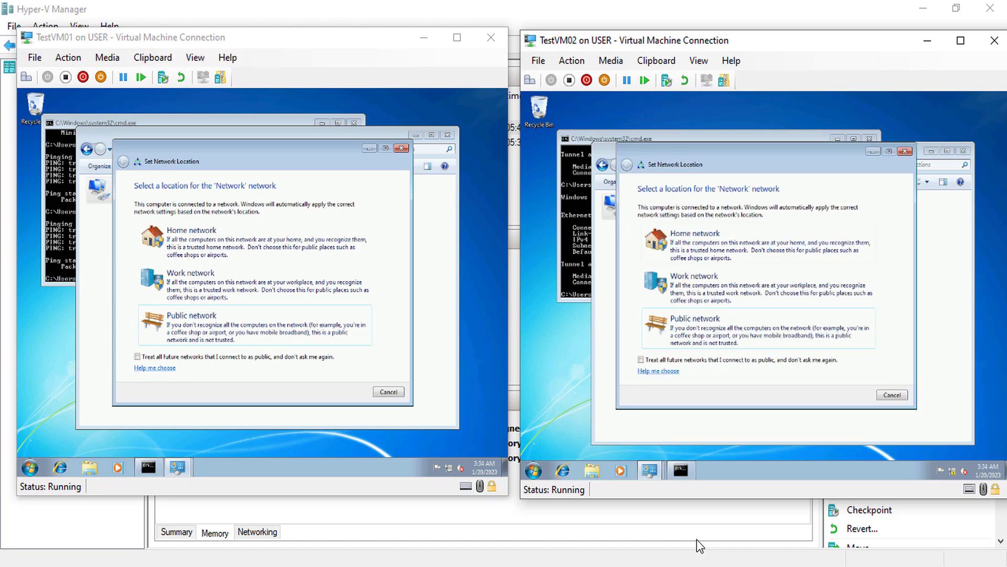
In TestVM01's command prompt, ping 8.8.8.8 and check the IP configuration with ipconfig
{"action": "key", "text": "alt+Tab"}
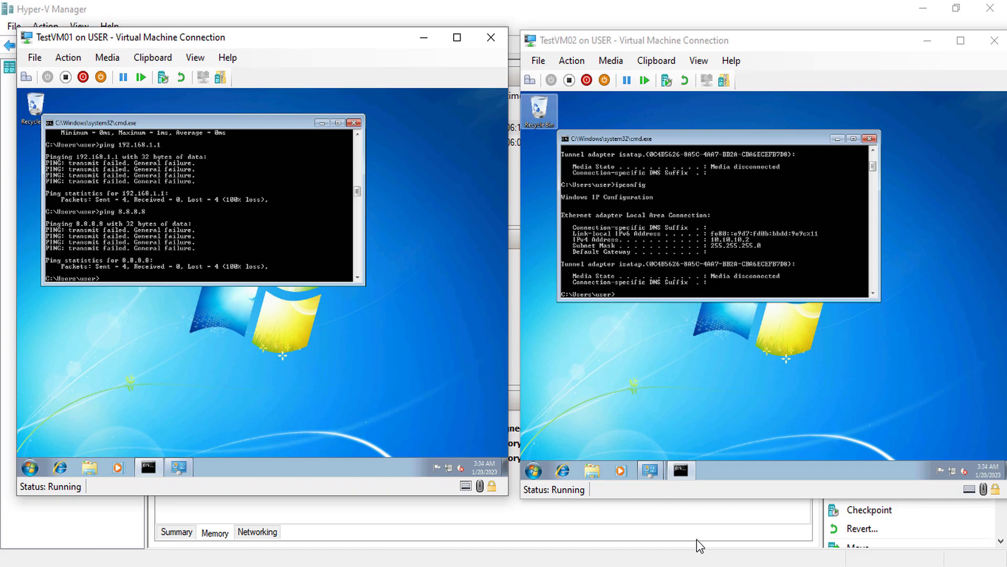
{"action": "type", "text": "ping 8.8.8.8"}
{"action": "key", "text": "Return"}
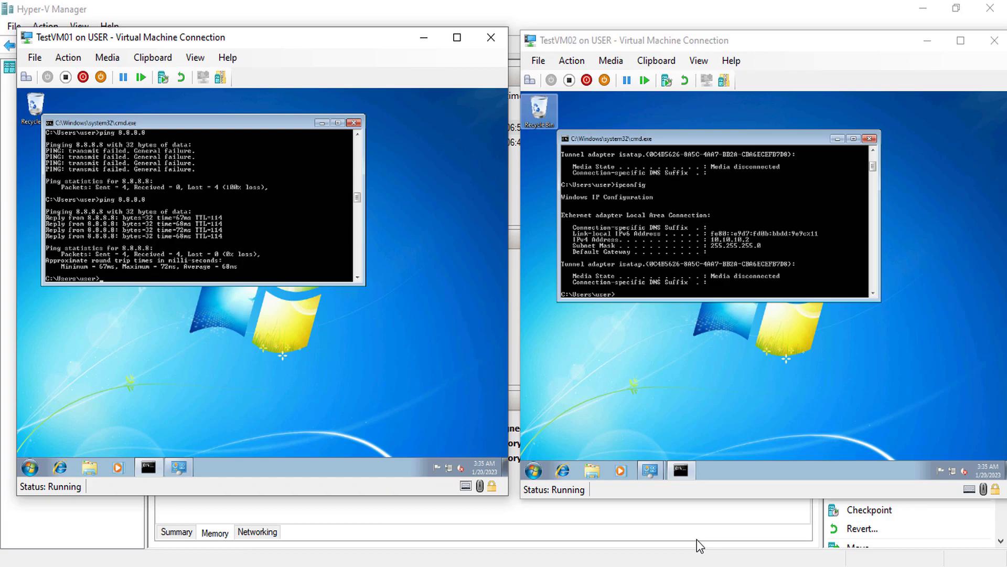
{"action": "type", "text": "ipconfig"}
{"action": "key", "text": "Return"}
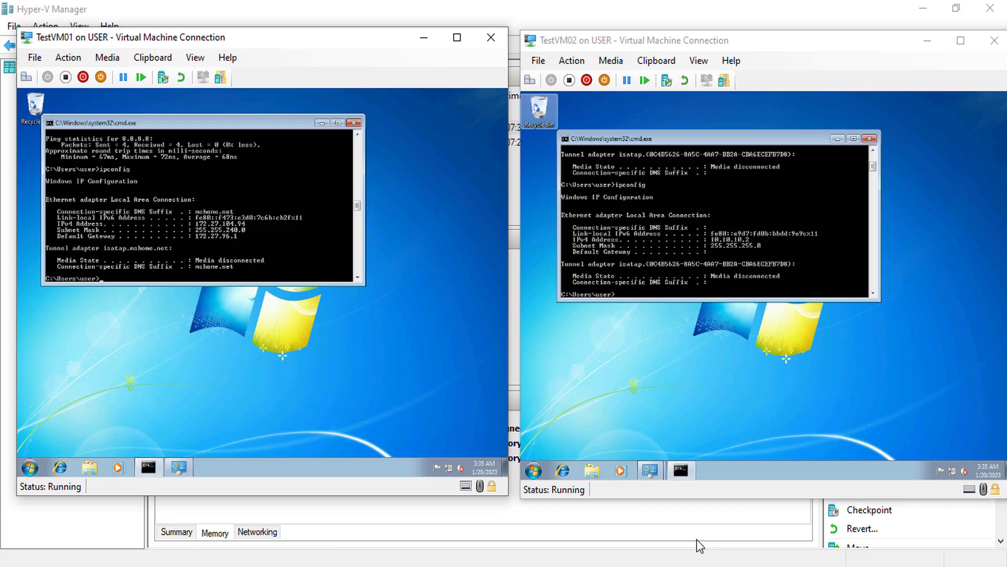
In TestVM02's command prompt, check the IP configuration with ipconfig and ping TestVM01 at 172.27.104.94
{"action": "key", "text": "alt+Tab"}
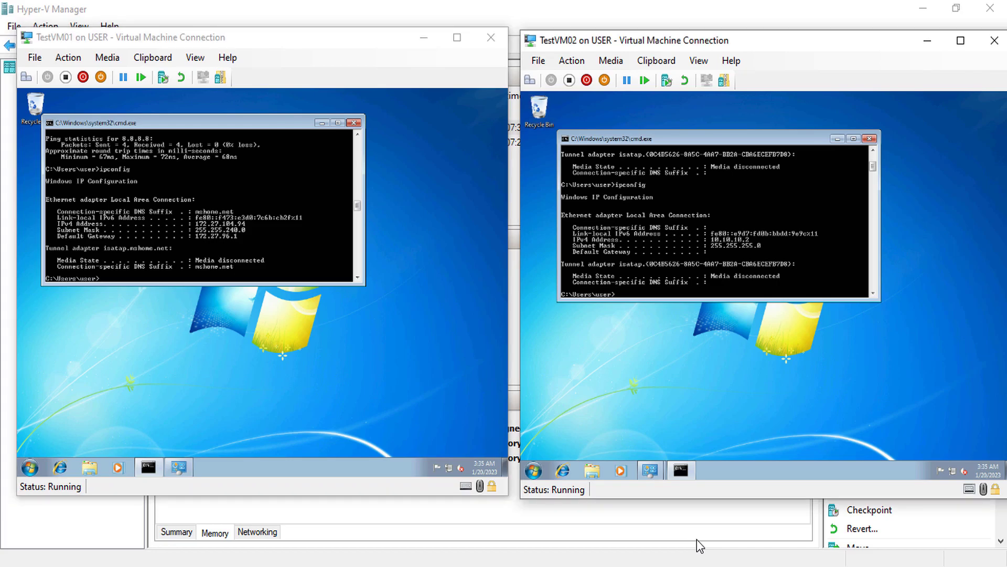
{"action": "type", "text": "ipconfig"}
{"action": "key", "text": "Return"}
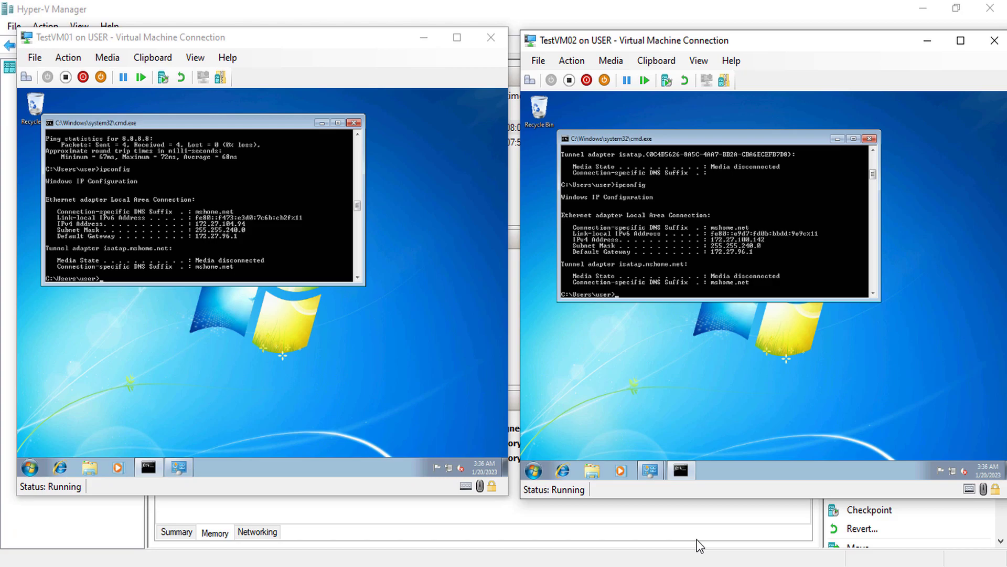
{"action": "type", "text": "ing 172.27.104.94"}
{"action": "key", "text": "Return"}
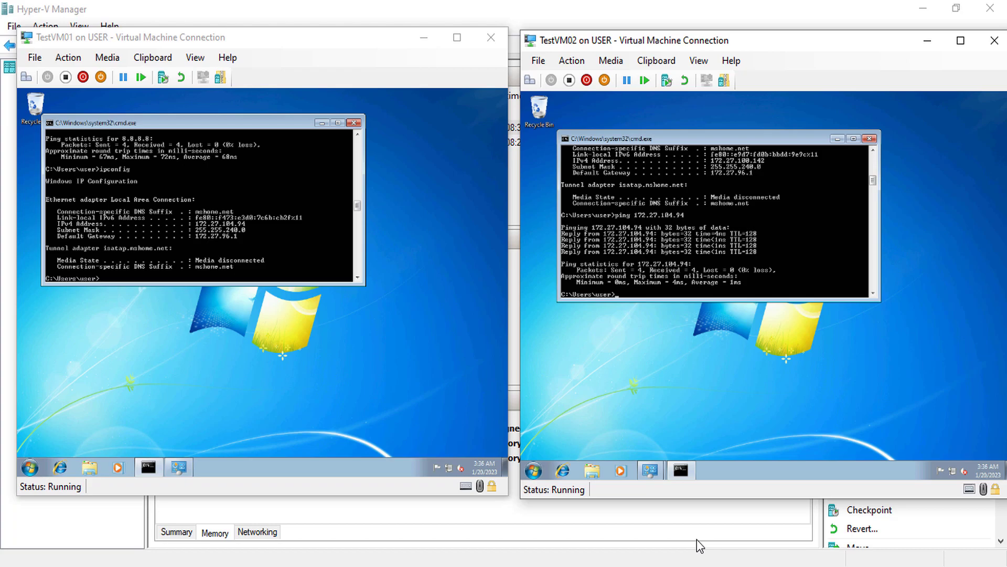
Ping 172.27.96.1, 8.8.8.8, 192.168.1.103 and 192.168.1.1 from TestVM02 to test gateway, internet, host and router connectivity
{"action": "type", "text": "ping 172.27.96.1"}
{"action": "key", "text": "Return"}
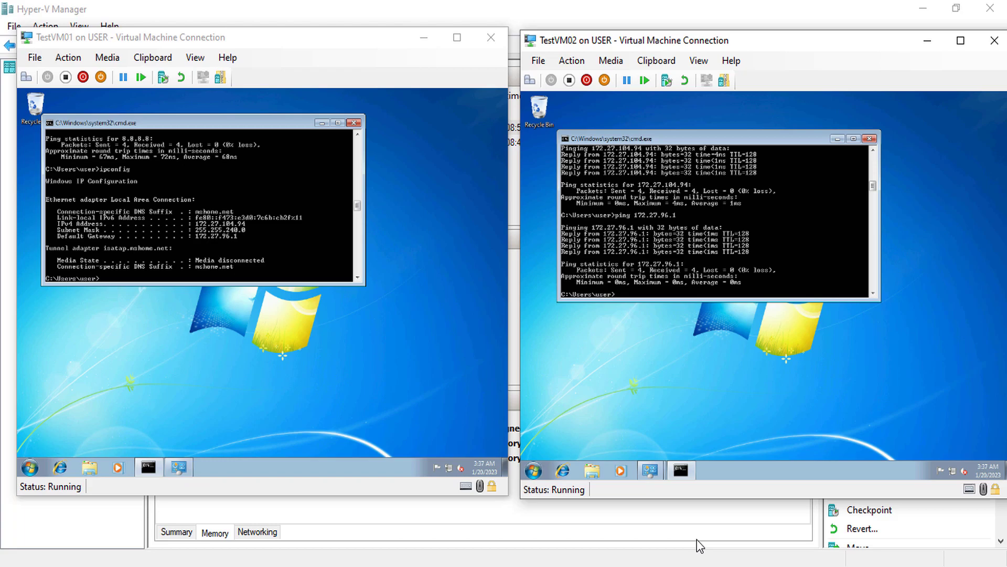
{"action": "type", "text": "ping 8.8.8.8"}
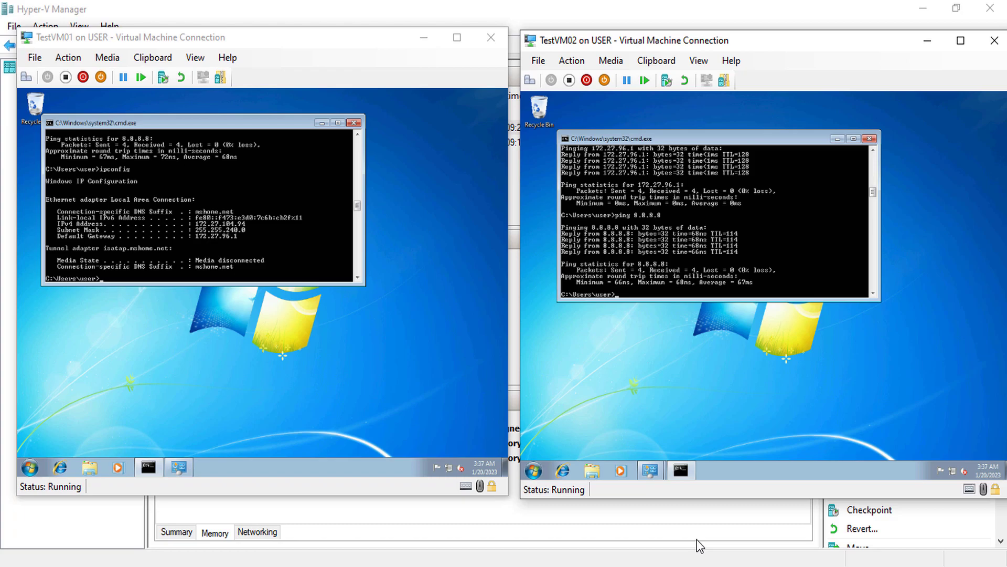
{"action": "type", "text": "ping 192.168.1.103"}
{"action": "key", "text": "Return"}
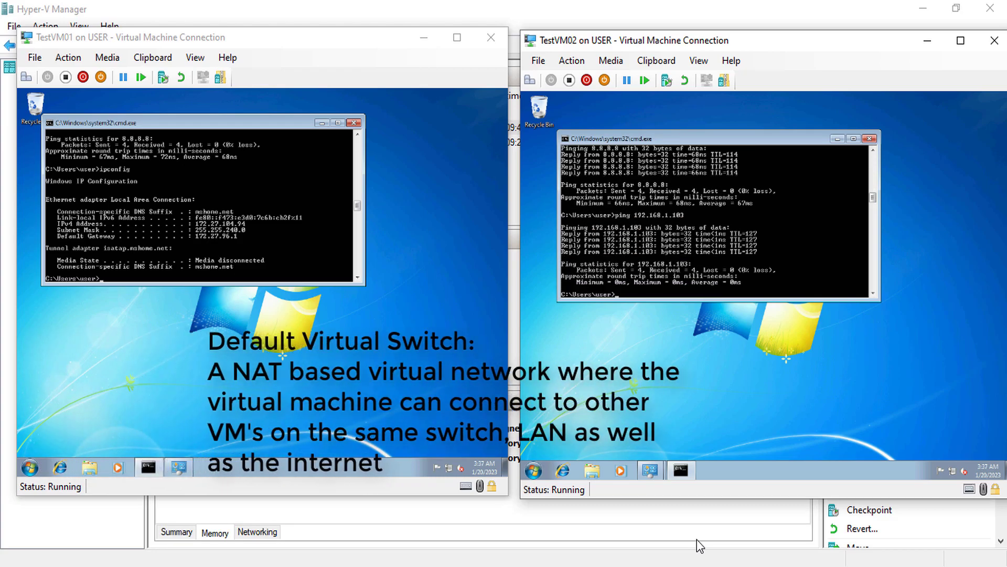
{"action": "type", "text": "ping 192.168."}
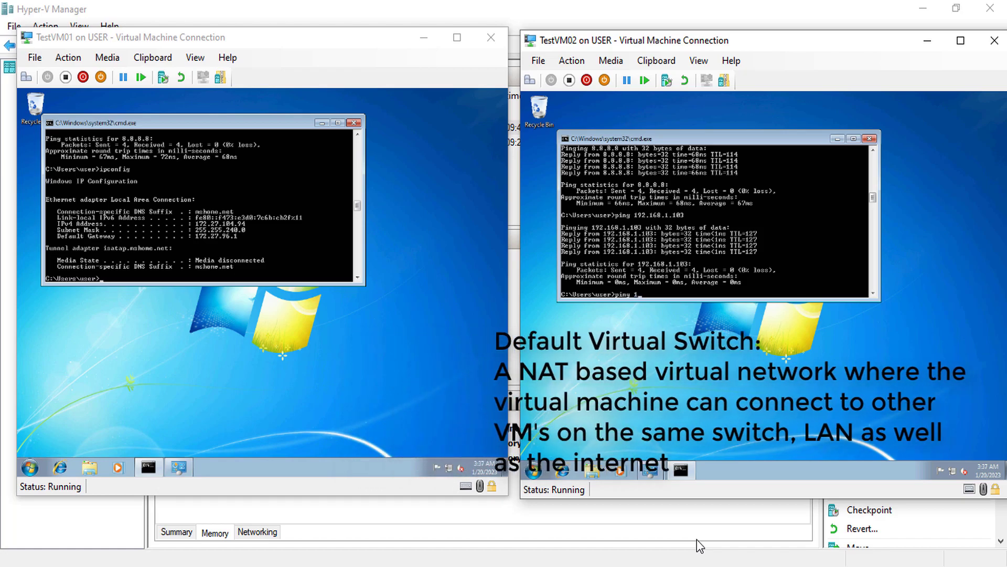
{"action": "type", "text": "1.1"}
{"action": "key", "text": "Return"}
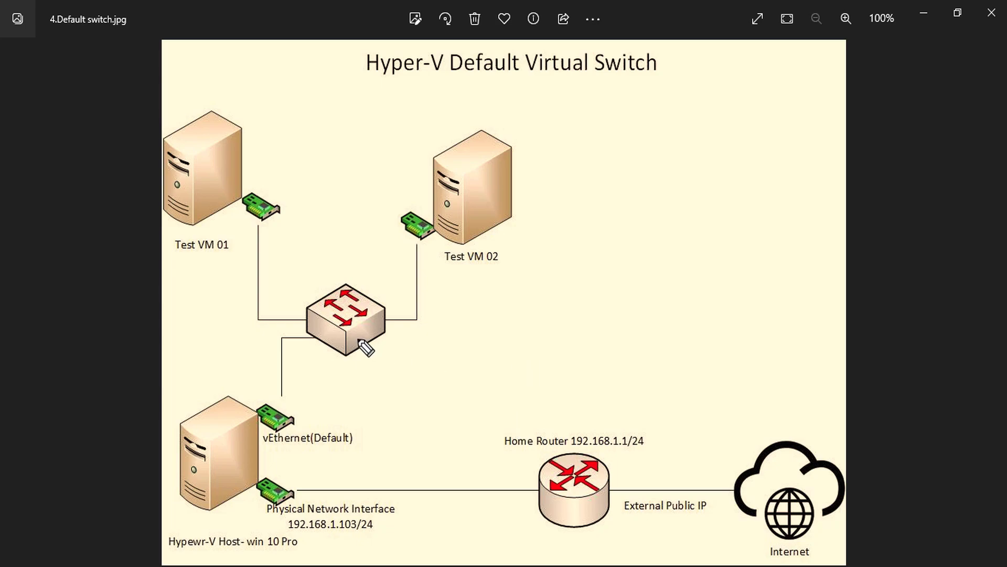
{"action": "mouse_move", "coordinate": [371, 276]}
{"action": "left_mouse_down"}
{"action": "mouse_move", "coordinate": [367, 373]}
{"action": "mouse_move", "coordinate": [405, 326]}
{"action": "mouse_move", "coordinate": [371, 273]}
{"action": "left_mouse_up"}
{"action": "left_click_drag", "start_coordinate": [465, 208], "coordinate": [399, 280]}
{"action": "left_click_drag", "start_coordinate": [235, 226], "coordinate": [315, 276]}
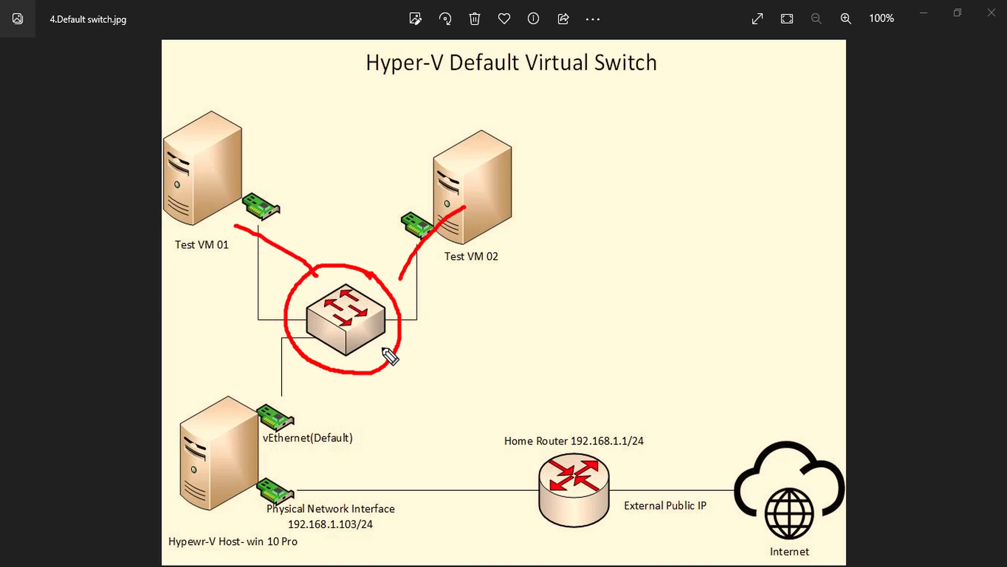
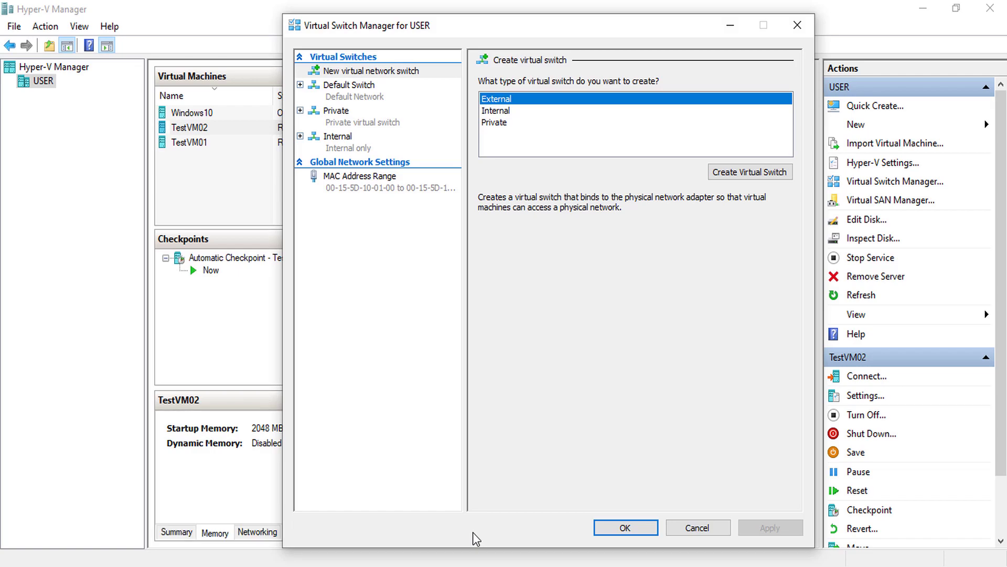
Create a new virtual switch of the External type in Virtual Switch Manager
{"action": "key", "text": "Return"}
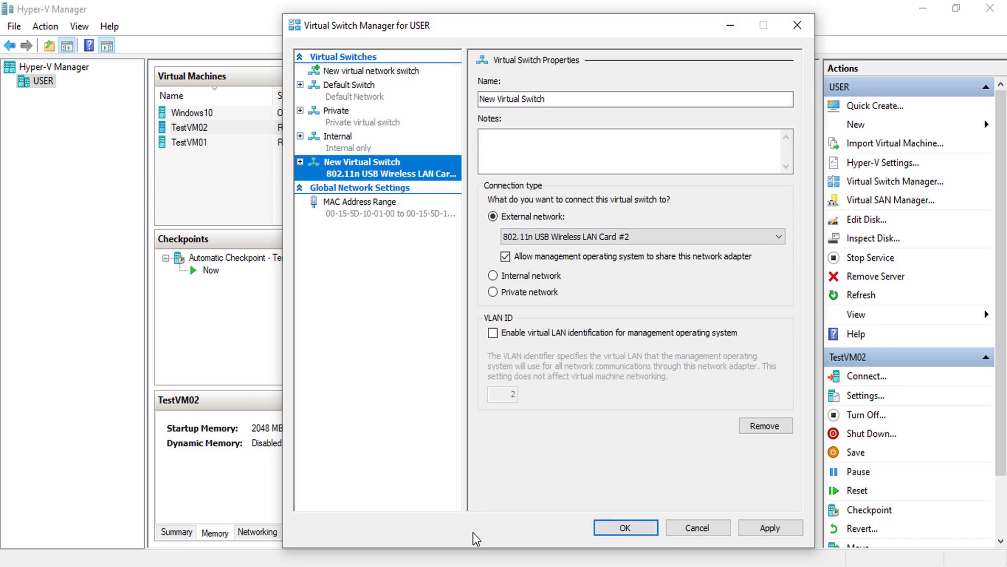
{"action": "left_click_drag", "start_coordinate": [474, 166], "coordinate": [792, 321]}
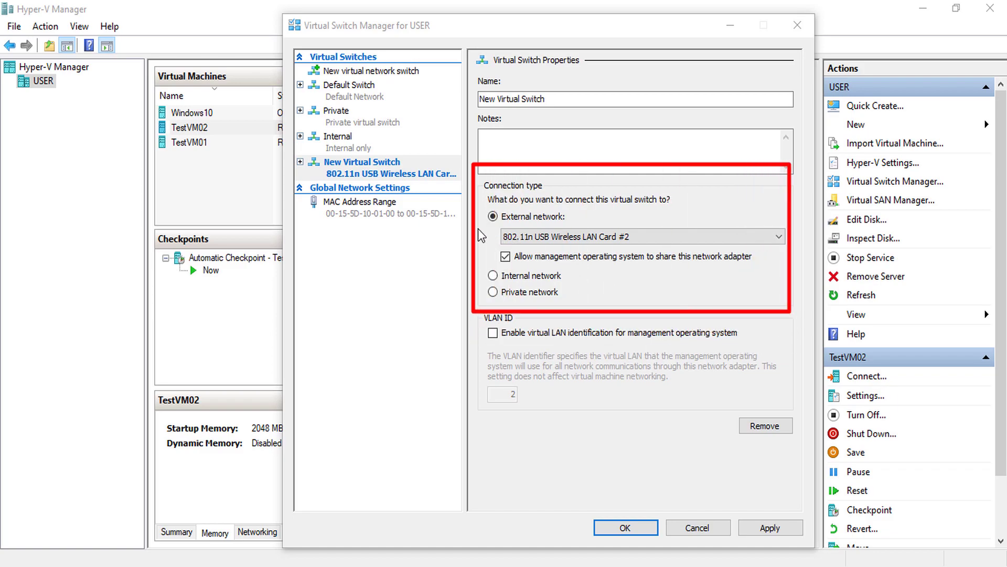
{"action": "left_click_drag", "start_coordinate": [476, 227], "coordinate": [528, 204]}
{"action": "mouse_move", "coordinate": [516, 256]}
{"action": "left_mouse_down"}
{"action": "mouse_move", "coordinate": [490, 251]}
{"action": "mouse_move", "coordinate": [490, 266]}
{"action": "mouse_move", "coordinate": [513, 272]}
{"action": "mouse_move", "coordinate": [525, 261]}
{"action": "mouse_move", "coordinate": [508, 274]}
{"action": "left_mouse_up"}
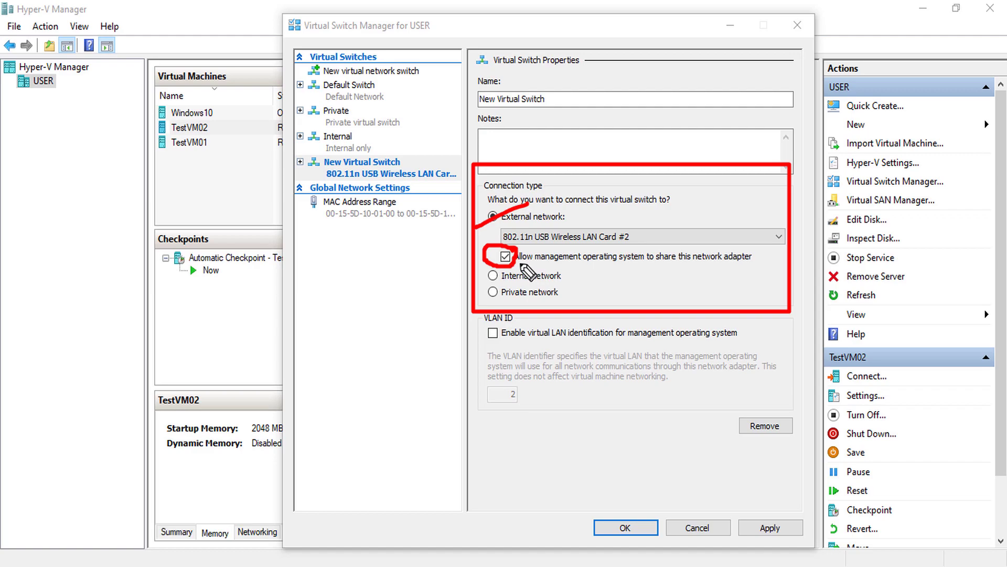
{"action": "left_click_drag", "start_coordinate": [521, 264], "coordinate": [761, 261]}
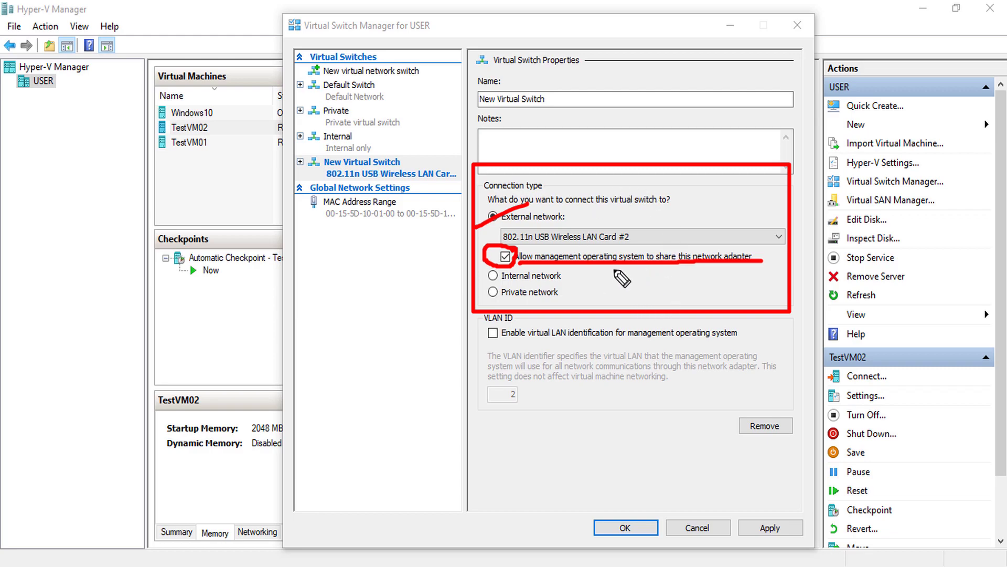
{"action": "key", "text": "Escape"}
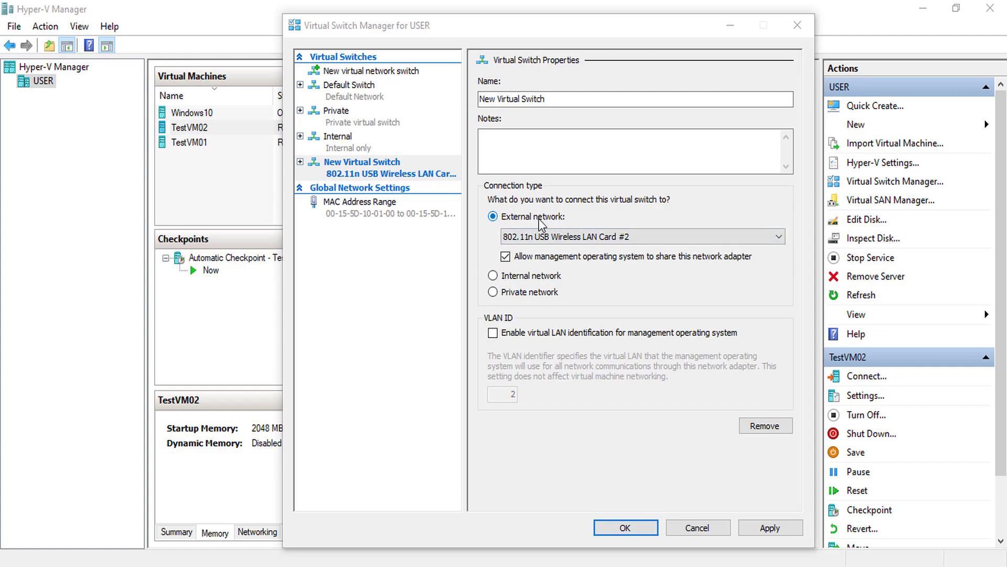
Bind the new external switch to the Realtek PCIe GbE Family Controller and apply the networking changes
{"action": "left_click", "coordinate": [556, 236]}
{"action": "left_click", "coordinate": [585, 260]}
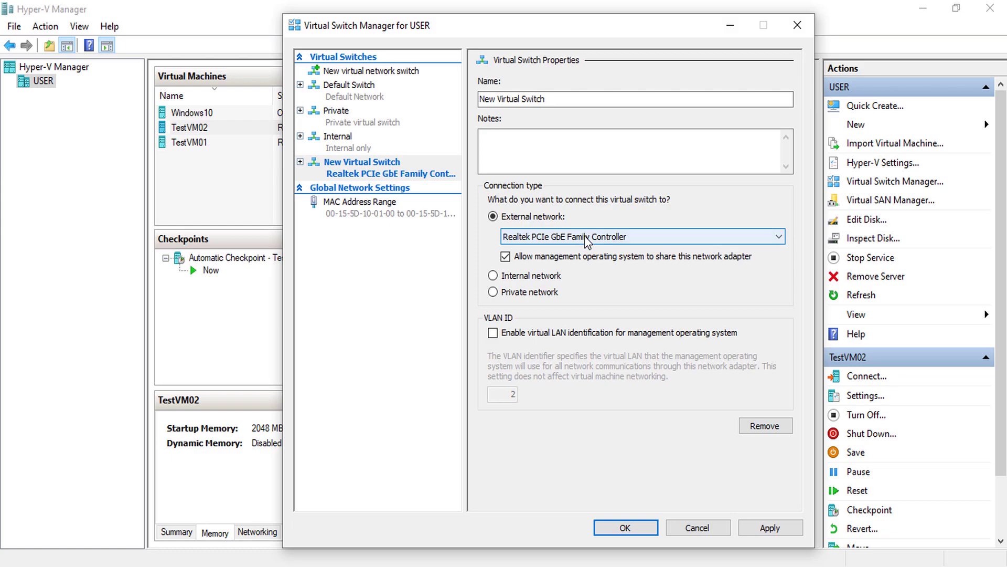
{"action": "key", "text": "Return"}
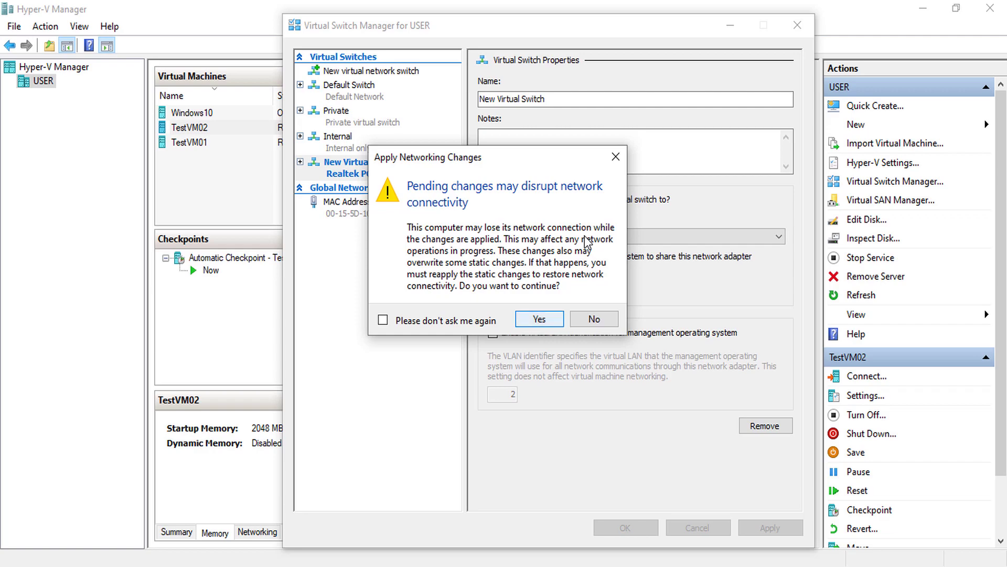
{"action": "key", "text": "Return"}
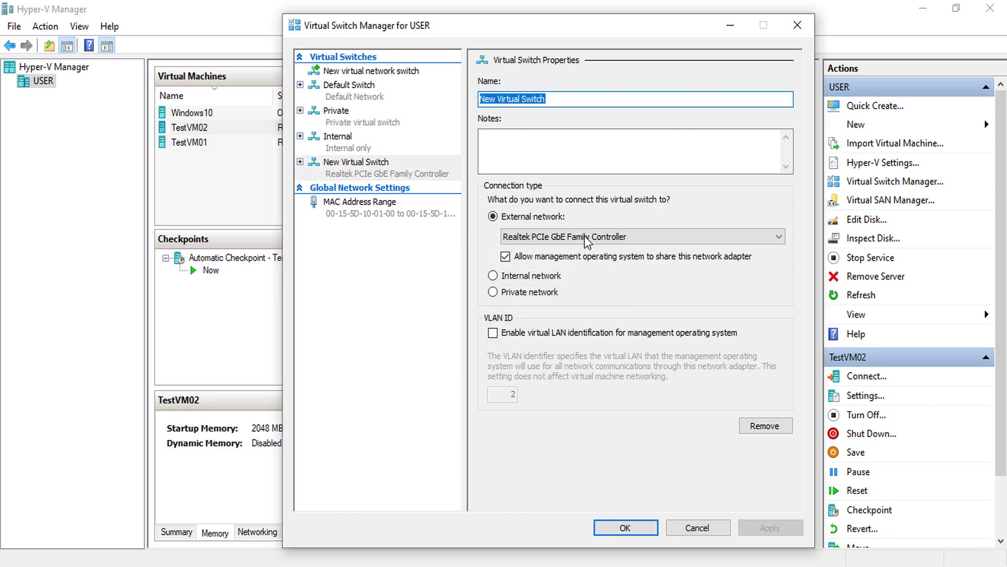
Rename the new virtual switch as External, apply the name and close Virtual Switch Manager
{"action": "type", "text": "External"}
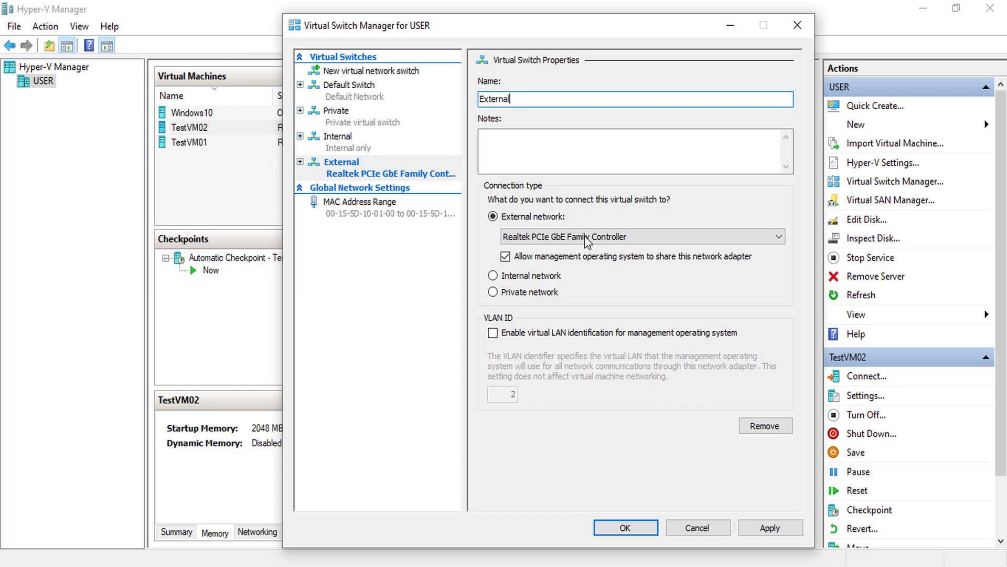
{"action": "key", "text": "Return"}
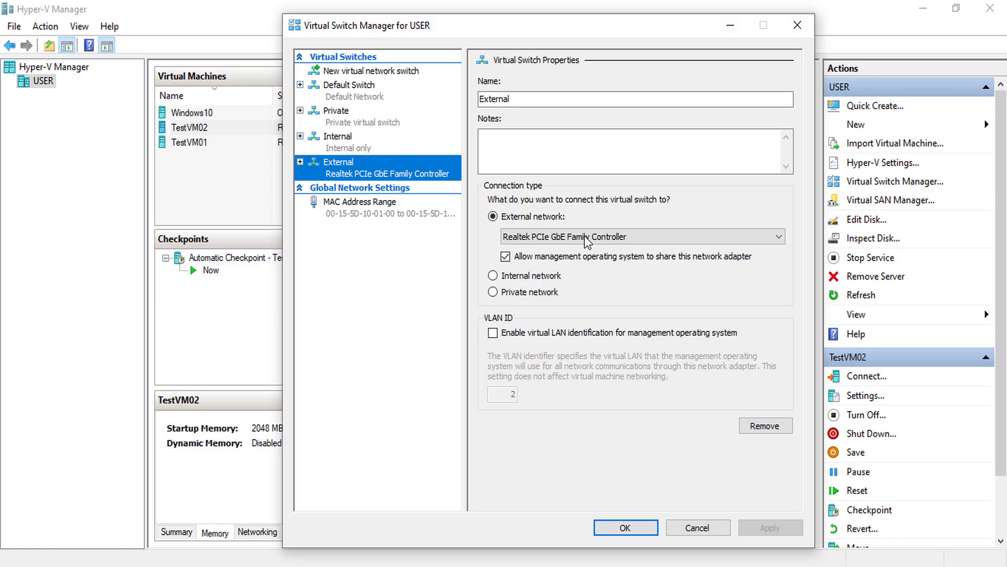
{"action": "left_click_drag", "start_coordinate": [287, 148], "coordinate": [444, 198]}
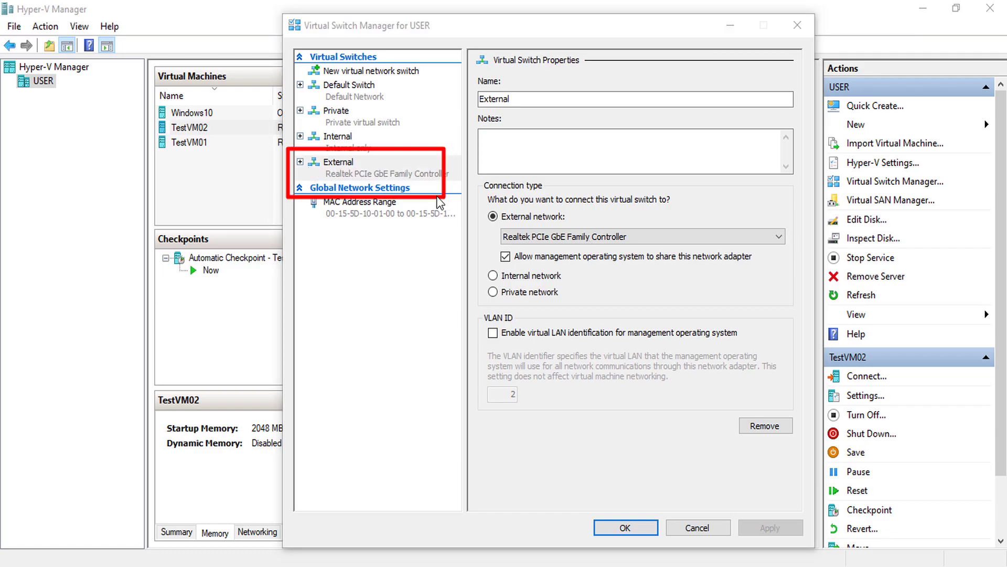
{"action": "left_click", "coordinate": [618, 524]}
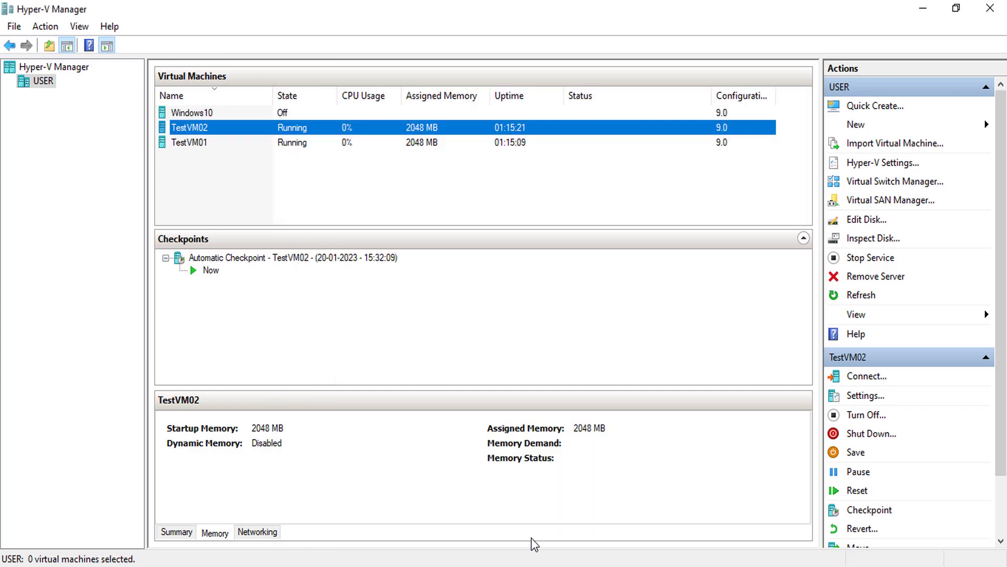
Open the settings of the TestVM01 virtual machine
{"action": "key", "text": "Down"}
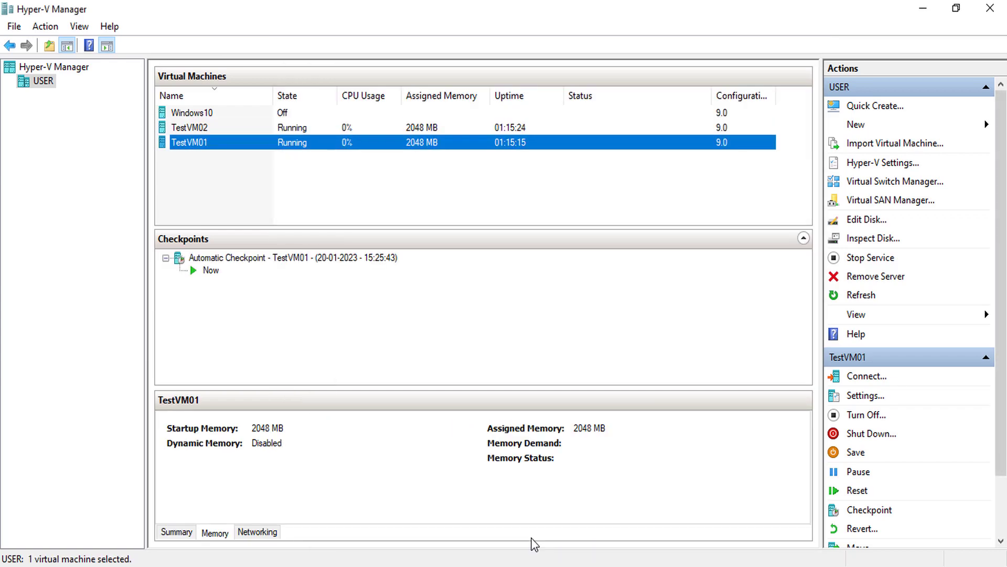
{"action": "key", "text": "shift+F10"}
{"action": "key", "text": "Down"}
{"action": "key", "text": "Down"}
{"action": "key", "text": "Return"}
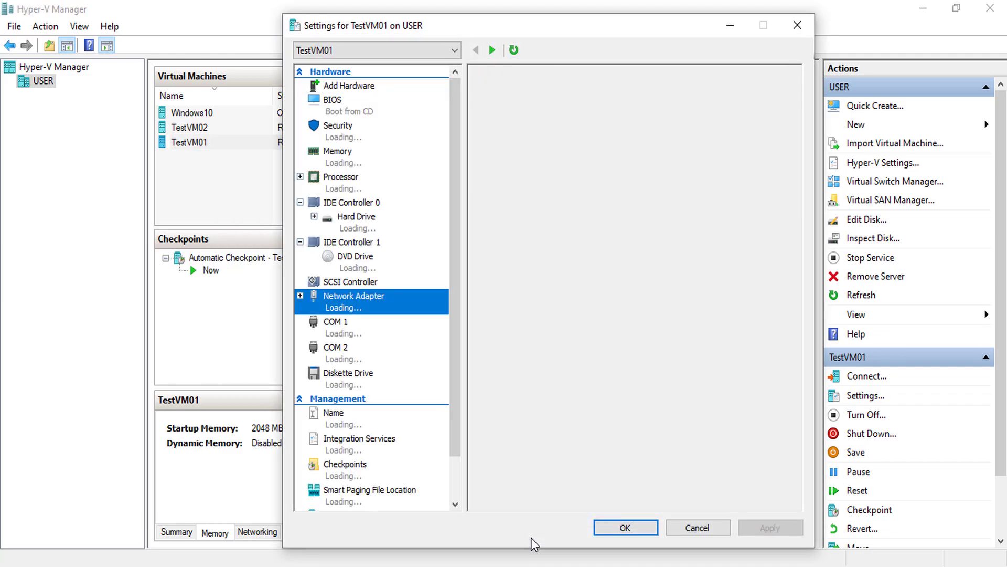
Connect TestVM01's network adapter to the External virtual switch, apply the change and close its settings
{"action": "key", "text": "Tab"}
{"action": "key", "text": "alt+Down"}
{"action": "key", "text": "Down"}
{"action": "key", "text": "Down"}
{"action": "key", "text": "Down"}
{"action": "key", "text": "Down"}
{"action": "key", "text": "Return"}
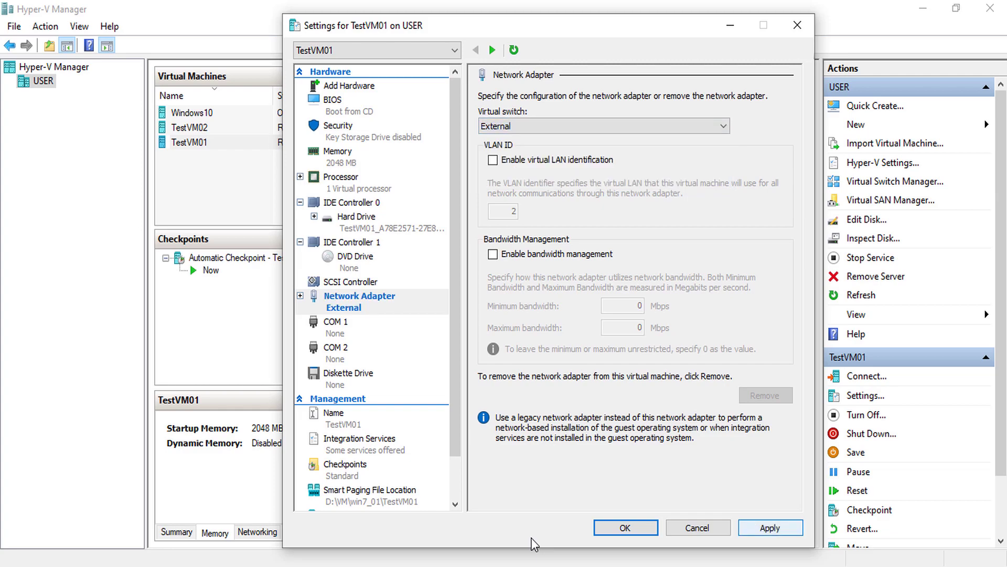
{"action": "key", "text": "alt+a"}
{"action": "key", "text": "Return"}
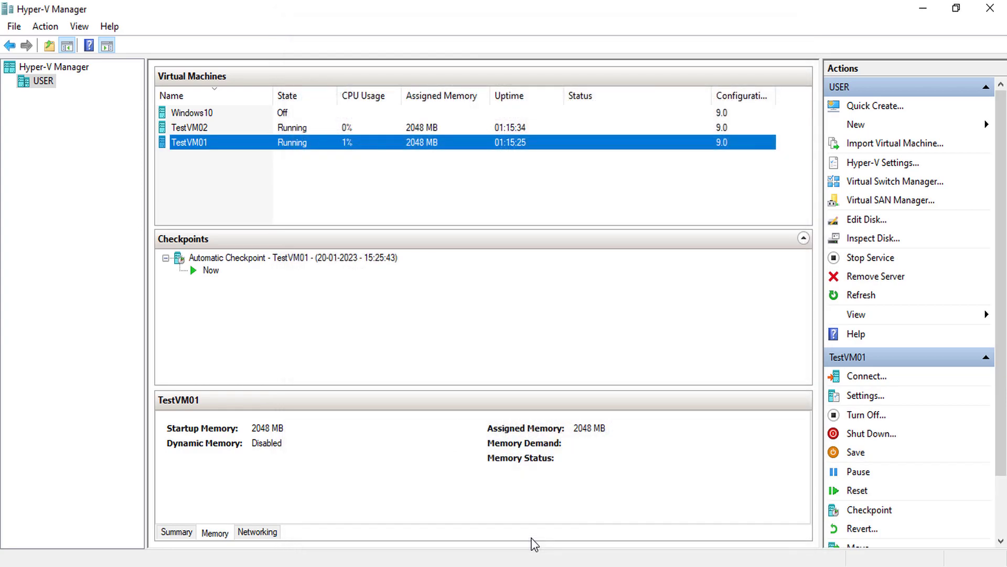
Open the settings of the TestVM02 virtual machine
{"action": "key", "text": "Up"}
{"action": "key", "text": "shift+F10"}
{"action": "key", "text": "Down"}
{"action": "key", "text": "Down"}
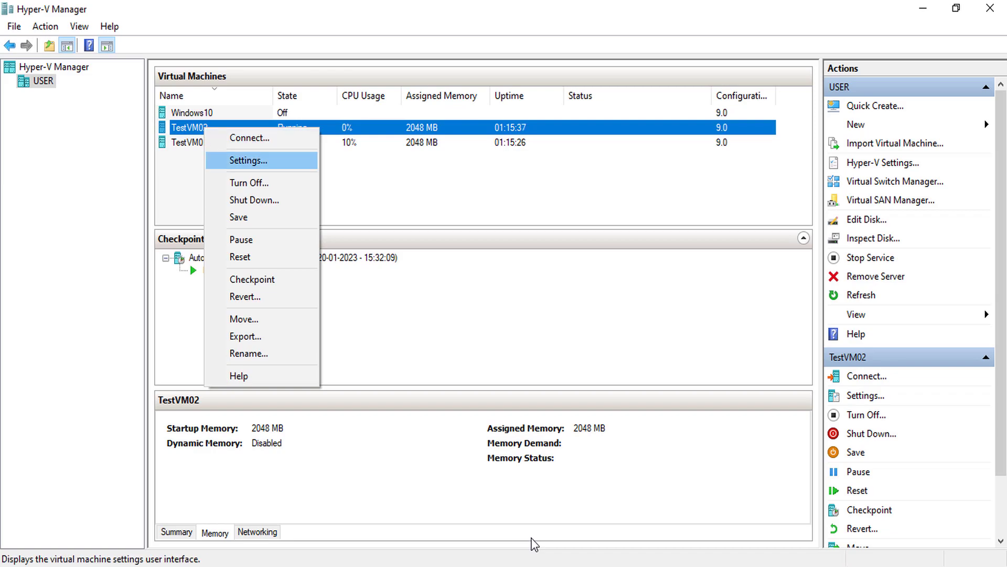
{"action": "key", "text": "Up"}
{"action": "key", "text": "Down"}
{"action": "key", "text": "Return"}
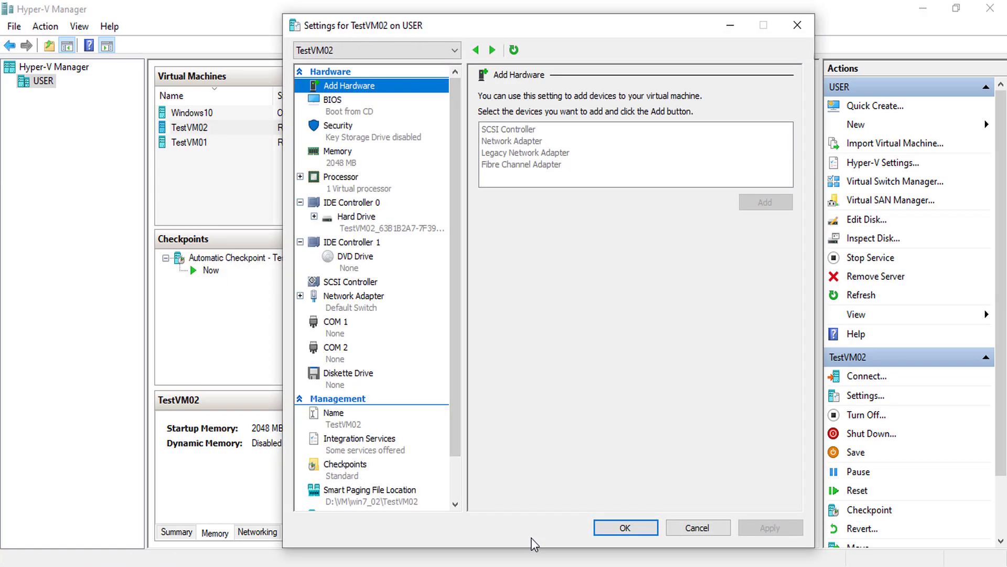
Set the virtual switch of TestVM02's network adapter to External and confirm the settings
{"action": "key", "text": "Down"}
{"action": "key", "text": "Down"}
{"action": "key", "text": "Down"}
{"action": "key", "text": "Down"}
{"action": "key", "text": "Down"}
{"action": "key", "text": "Down"}
{"action": "key", "text": "Down"}
{"action": "key", "text": "Down"}
{"action": "key", "text": "Down"}
{"action": "key", "text": "Down"}
{"action": "key", "text": "Tab"}
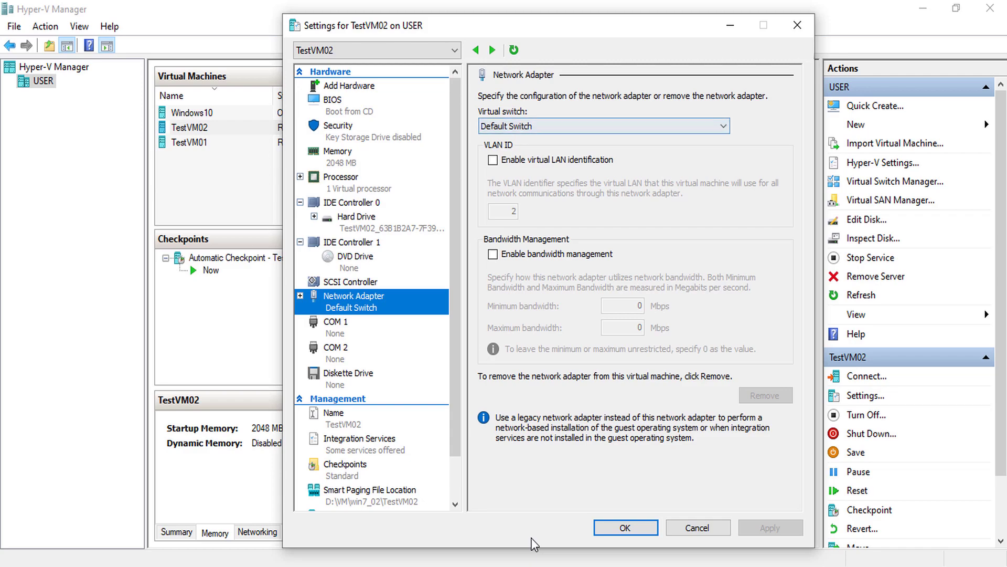
{"action": "key", "text": "alt+Down"}
{"action": "key", "text": "Down"}
{"action": "key", "text": "Down"}
{"action": "key", "text": "Down"}
{"action": "key", "text": "Home"}
{"action": "key", "text": "End"}
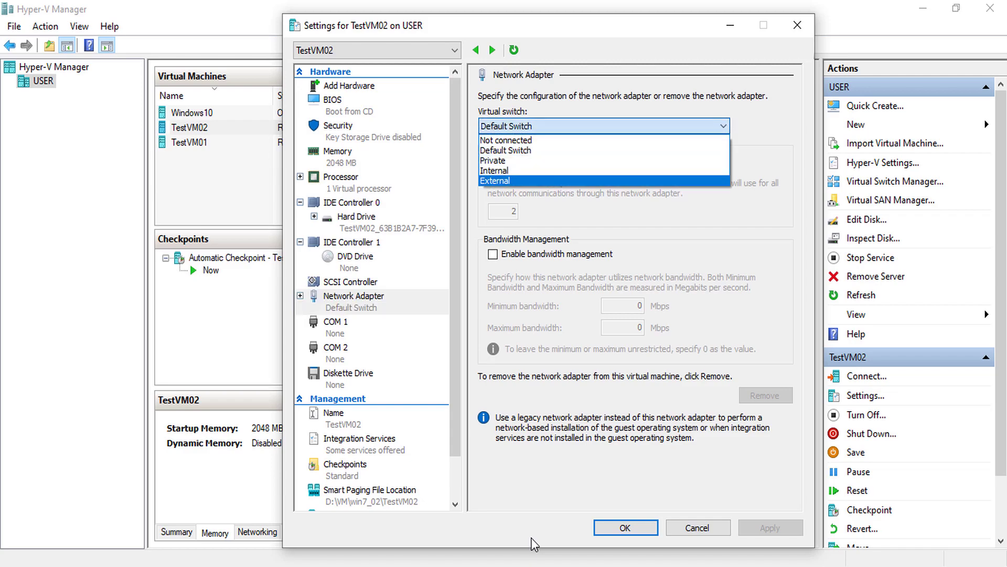
{"action": "key", "text": "Return"}
{"action": "key", "text": "Return"}
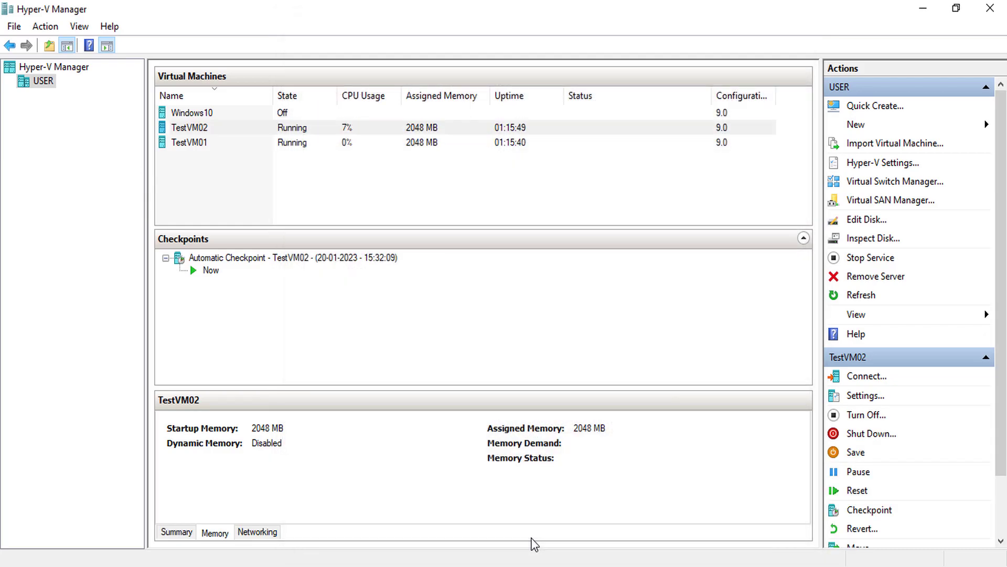
Switch to the TestVM01 connection window and run ipconfig to check its IP configuration
{"action": "left_click", "coordinate": [556, 541]}
{"action": "mouse_move", "coordinate": [562, 556]}
{"action": "left_click", "coordinate": [660, 540]}
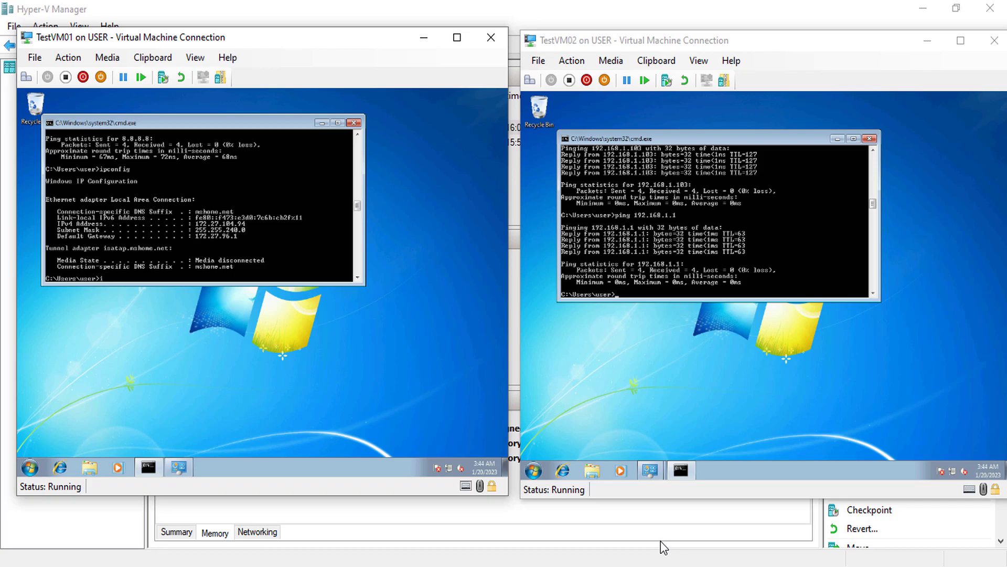
{"action": "type", "text": "pconfig"}
{"action": "key", "text": "Return"}
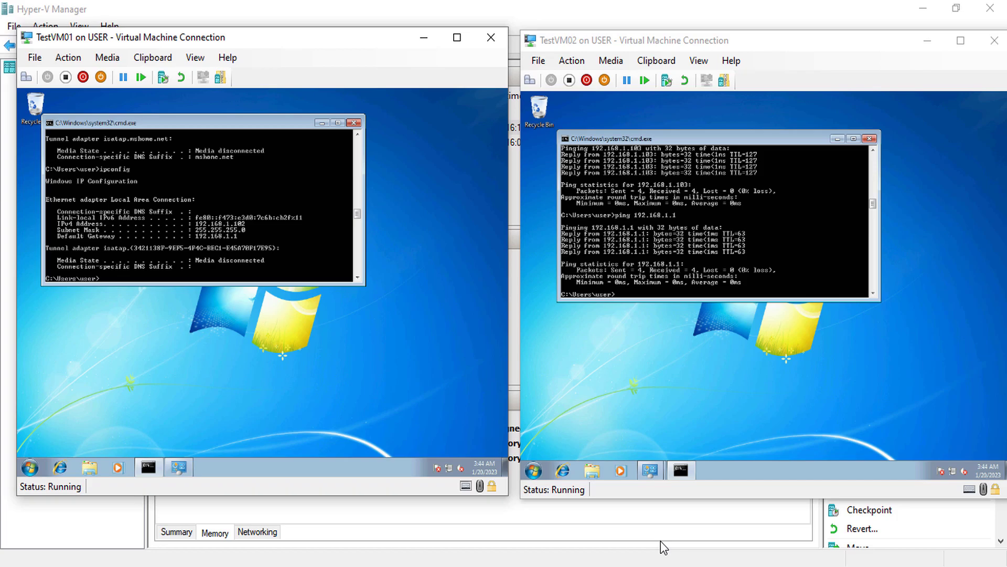
Run ipconfig in TestVM02's command prompt to check its IP configuration
{"action": "key", "text": "alt+Tab"}
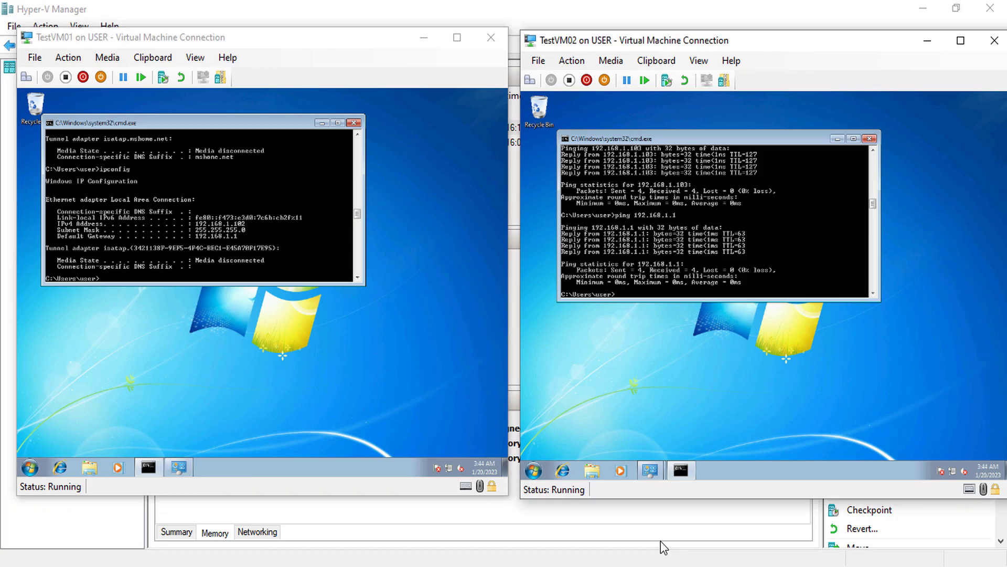
{"action": "type", "text": "ipconfig"}
{"action": "key", "text": "Return"}
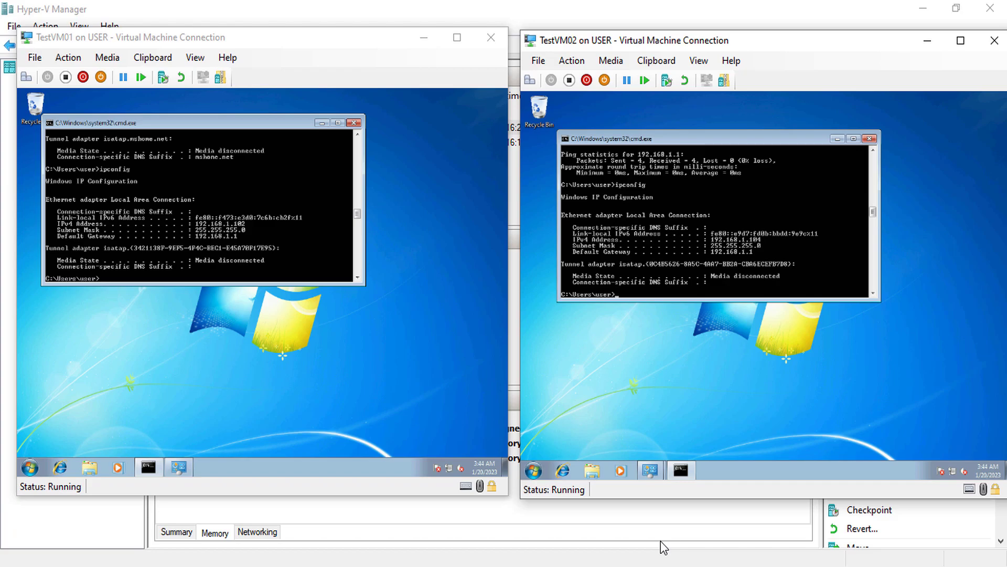
Examine the host's physical interface address and the home router in the 4.Default switch.jpg diagram, then return to the VM windows
{"action": "left_click", "coordinate": [660, 540]}
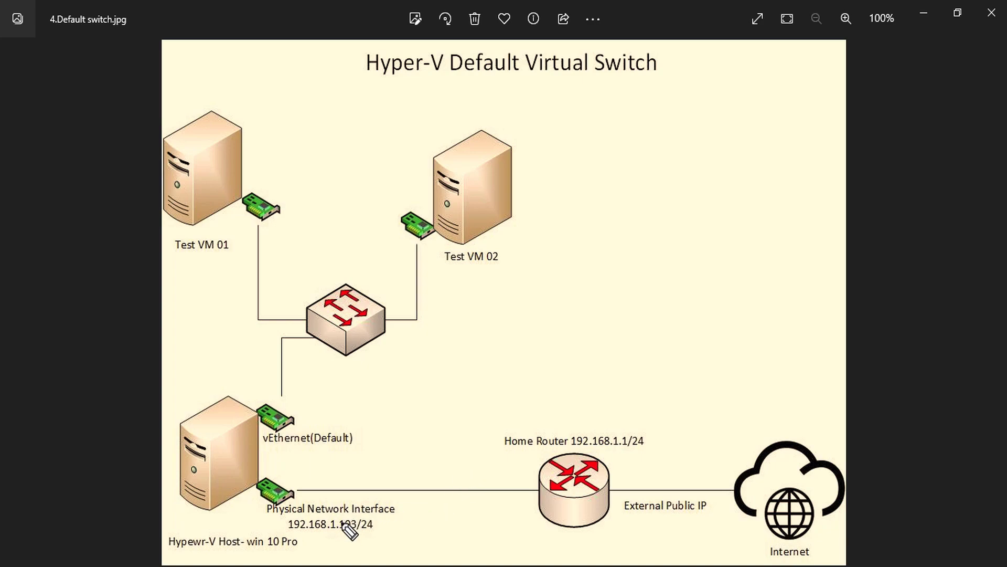
{"action": "left_click_drag", "start_coordinate": [282, 530], "coordinate": [373, 530]}
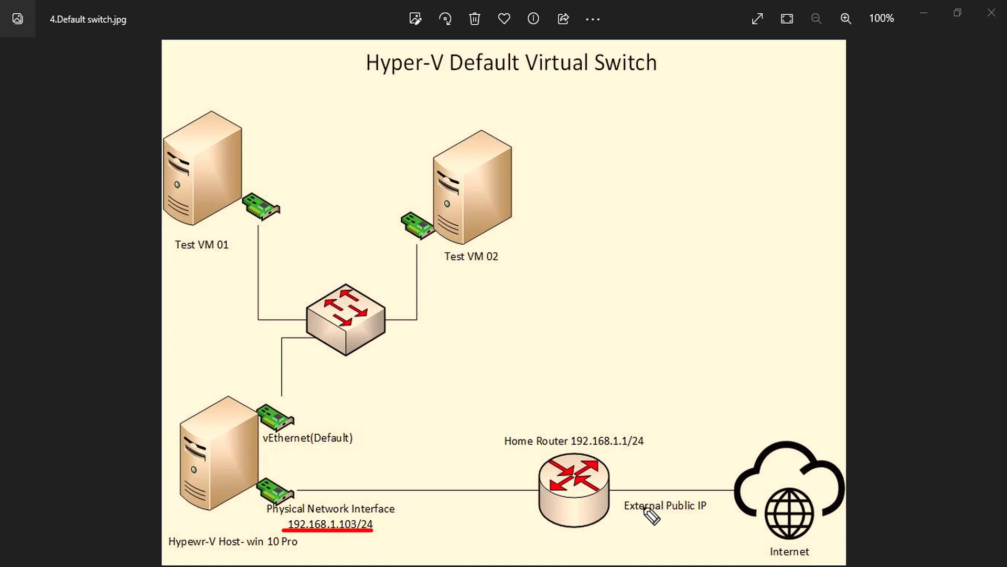
{"action": "left_click_drag", "start_coordinate": [563, 447], "coordinate": [663, 446]}
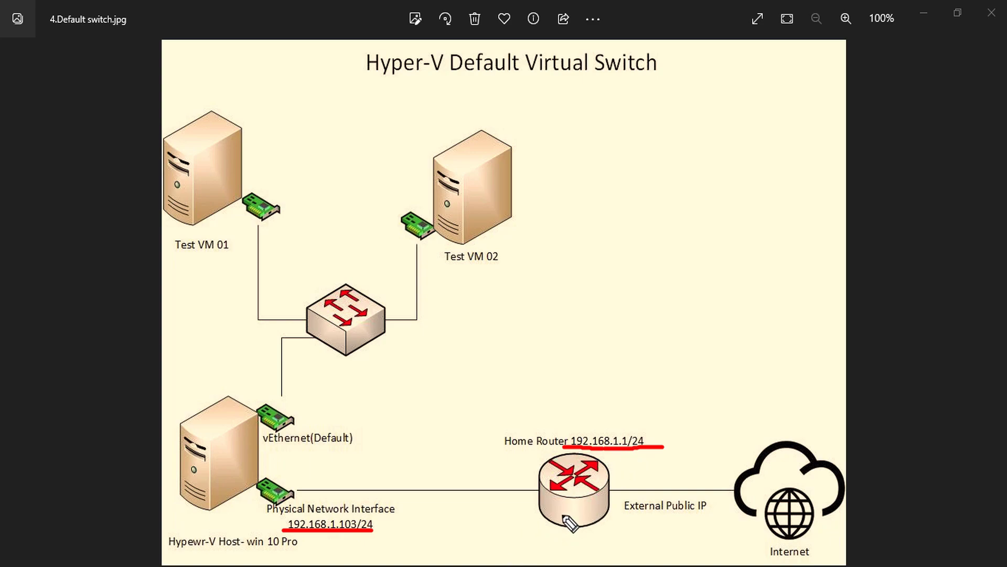
{"action": "mouse_move", "coordinate": [608, 394]}
{"action": "left_mouse_down"}
{"action": "mouse_move", "coordinate": [512, 427]}
{"action": "mouse_move", "coordinate": [627, 543]}
{"action": "mouse_move", "coordinate": [587, 397]}
{"action": "left_mouse_up"}
{"action": "left_click", "coordinate": [459, 513]}
{"action": "mouse_move", "coordinate": [459, 512]}
{"action": "left_mouse_down"}
{"action": "mouse_move", "coordinate": [525, 476]}
{"action": "mouse_move", "coordinate": [538, 498]}
{"action": "left_mouse_up"}
{"action": "left_click_drag", "start_coordinate": [515, 460], "coordinate": [528, 474]}
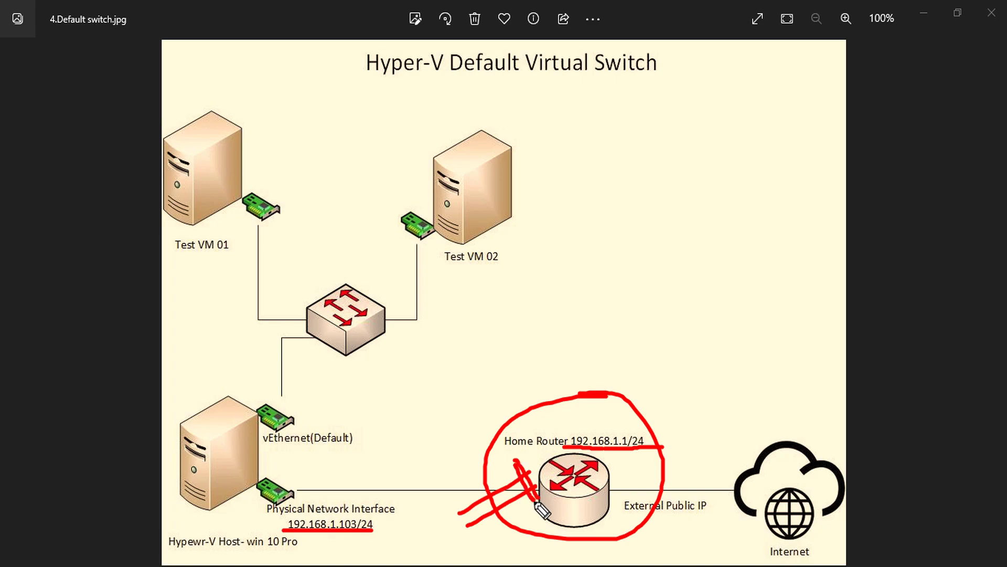
{"action": "key", "text": "Escape"}
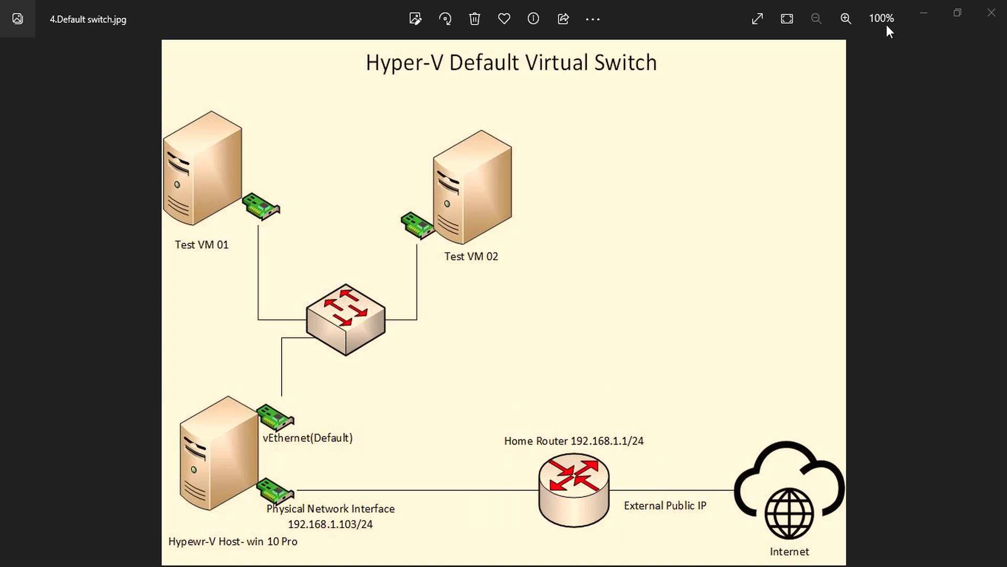
{"action": "left_click", "coordinate": [915, 11]}
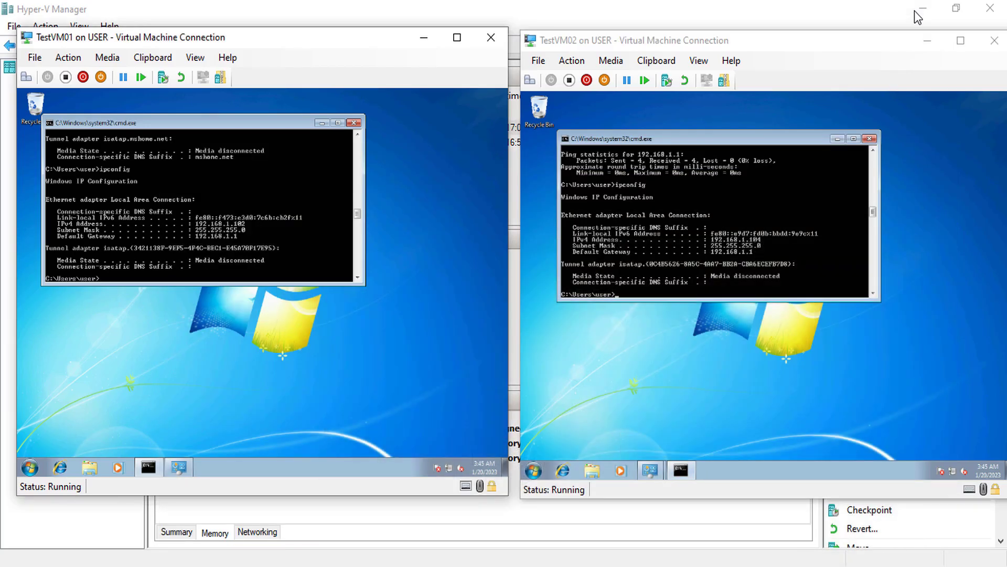
Ping 8.8.8.8 from TestVM01 and from TestVM02 to test internet connectivity
{"action": "type", "text": "ping 8.8.8.8"}
{"action": "key", "text": "Return"}
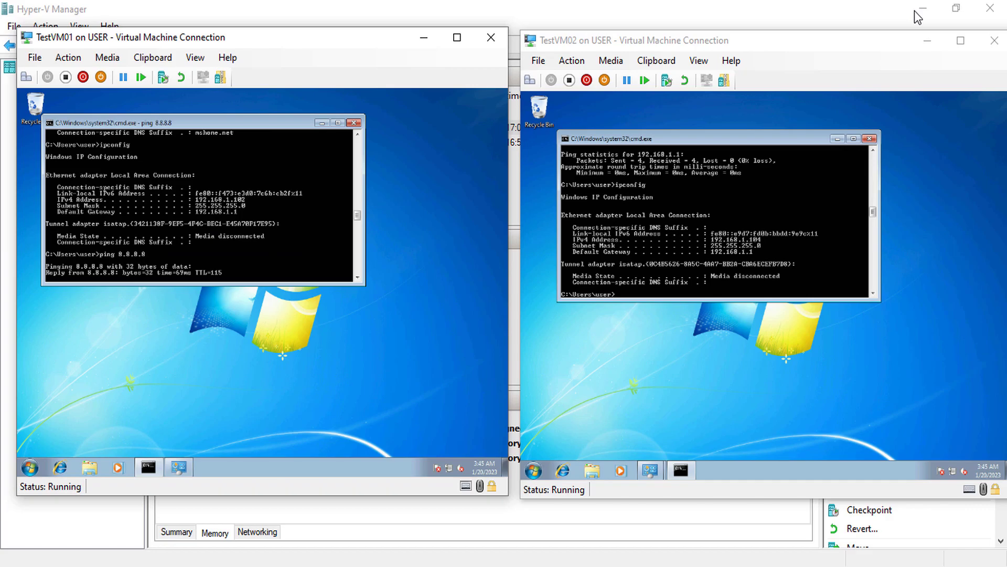
{"action": "key", "text": "alt+Tab"}
{"action": "type", "text": "ping 8.8.8.8"}
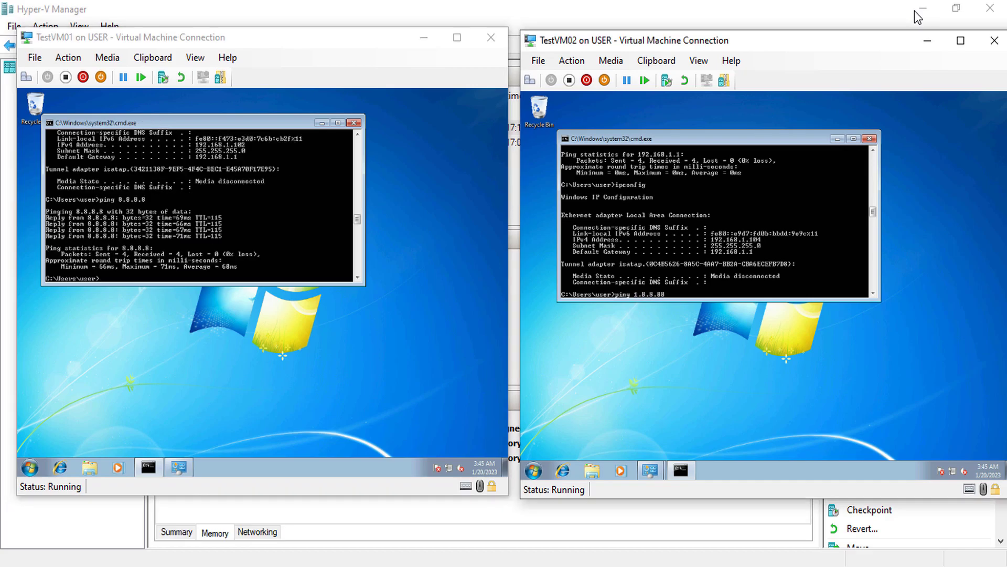
{"action": "key", "text": "Return"}
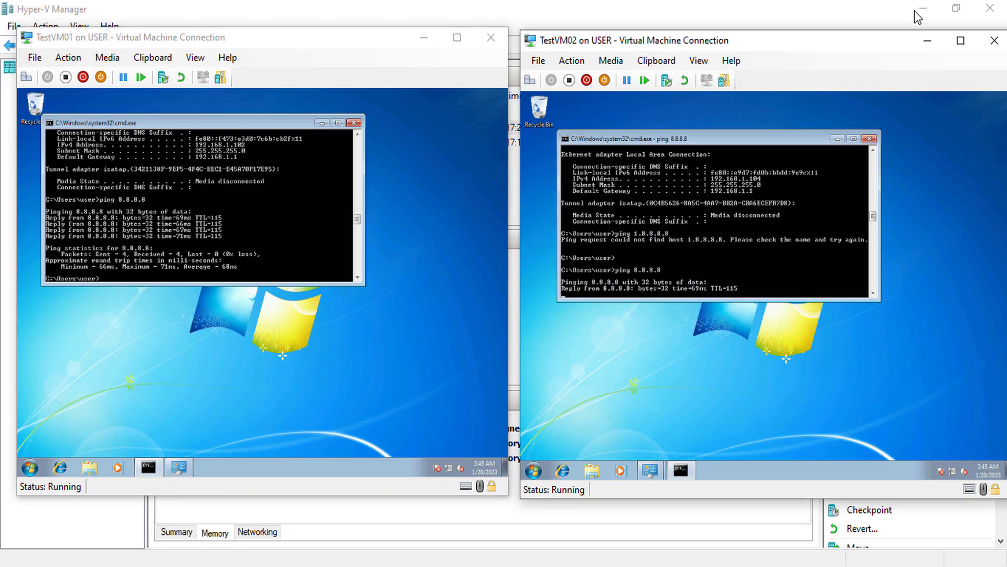
Ping 192.168.1.103, 192.168.1.1 and 192.168.1.104 from TestVM01 to test host, router and TestVM02 connectivity
{"action": "key", "text": "alt+Tab"}
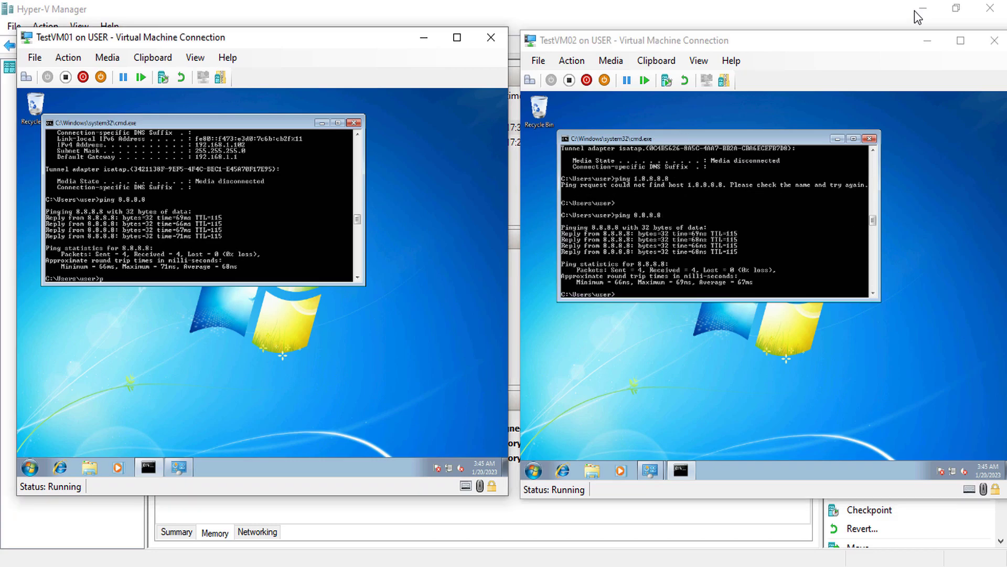
{"action": "type", "text": "ping 192.168.1.103"}
{"action": "key", "text": "Return"}
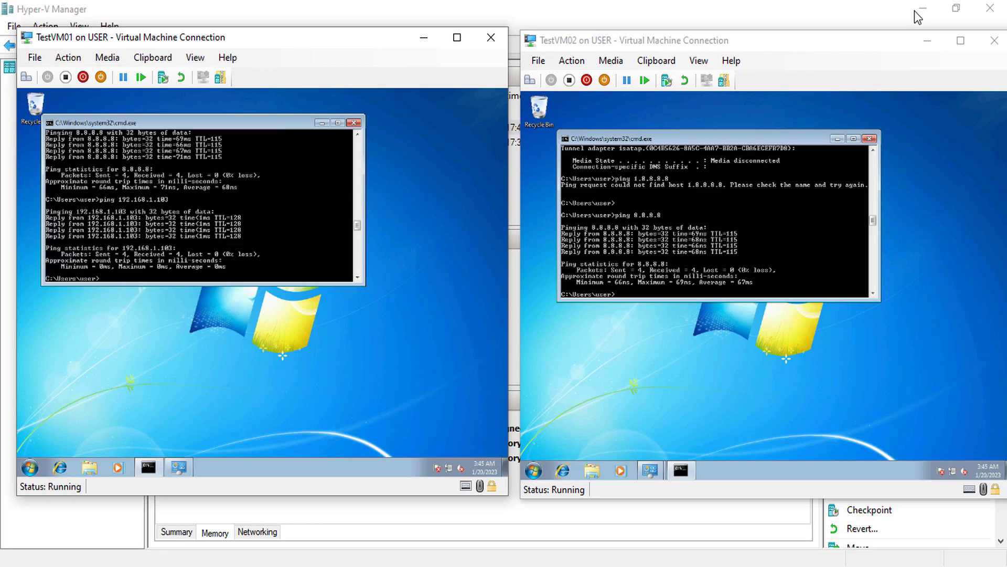
{"action": "type", "text": "fing 192.168.1.1"}
{"action": "key", "text": "Return"}
{"action": "type", "text": "ping 192.168.1.1"}
{"action": "key", "text": "Return"}
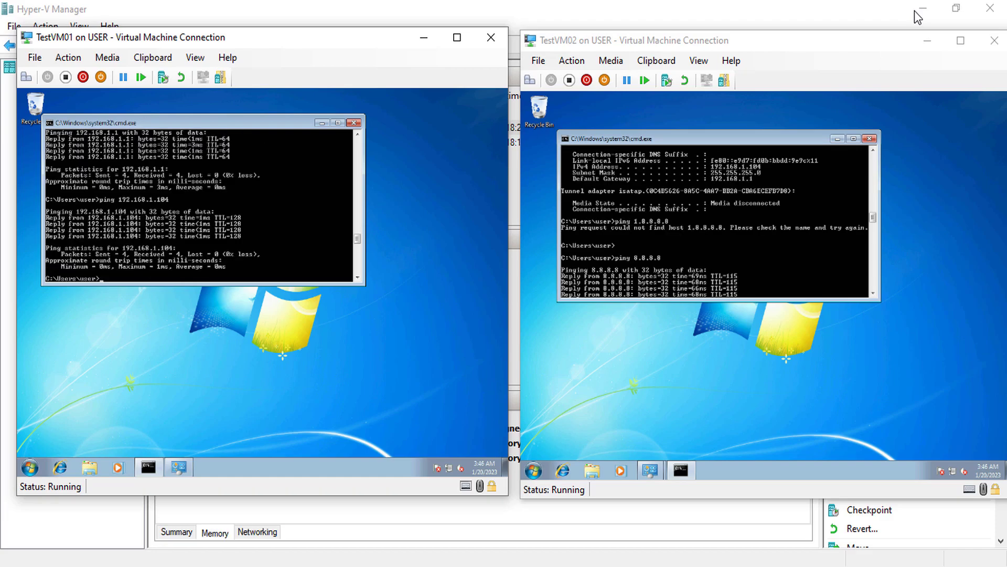
{"action": "key", "text": "Up"}
{"action": "key", "text": "Return"}
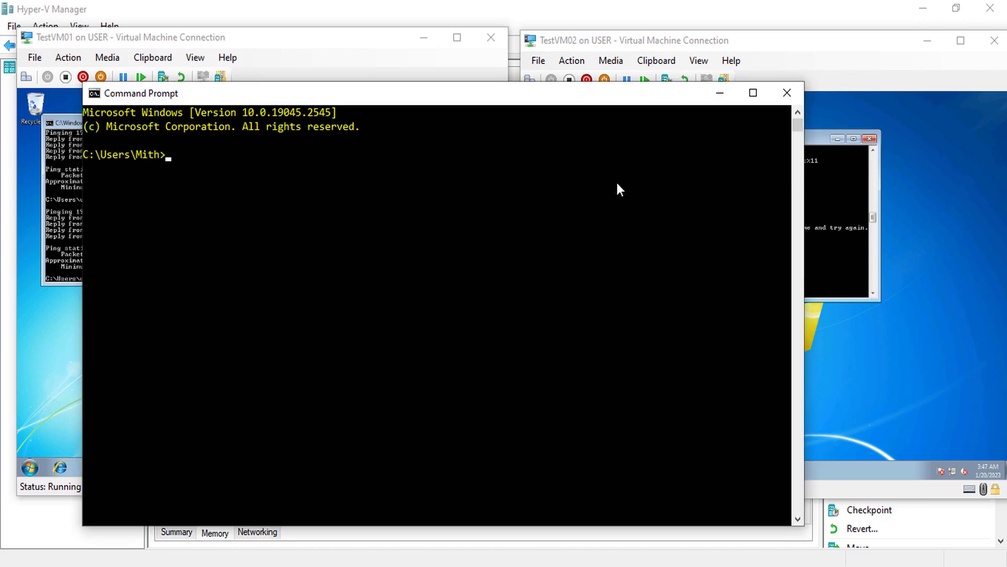
Move the host's Command Prompt clear of the TestVM01 window and ping 8.8.8.8 to test the host's internet connectivity
{"action": "left_click_drag", "start_coordinate": [433, 100], "coordinate": [739, 171]}
{"action": "left_click", "coordinate": [673, 254]}
{"action": "type", "text": "ping"}
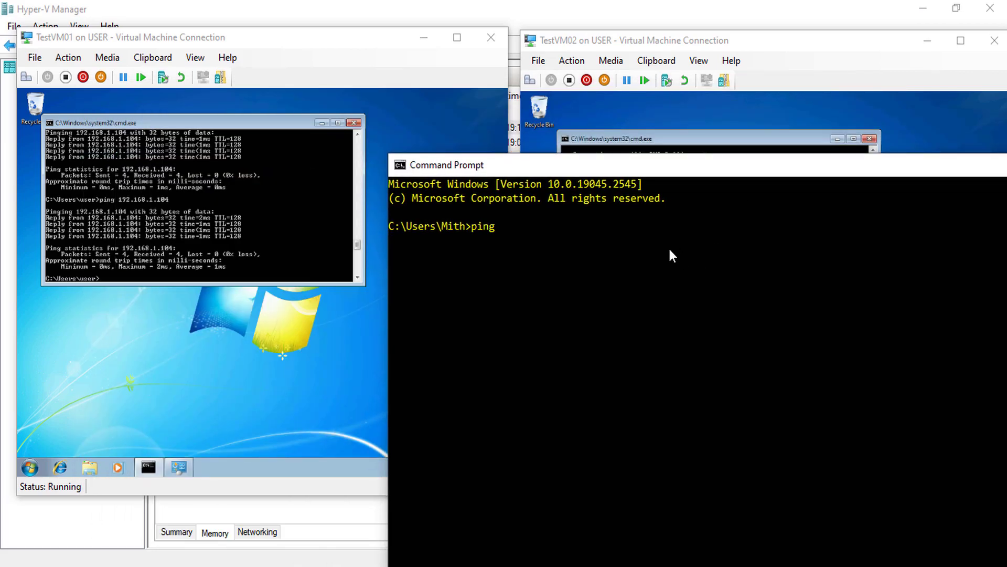
{"action": "type", "text": " 8.8.8.8"}
{"action": "key", "text": "Return"}
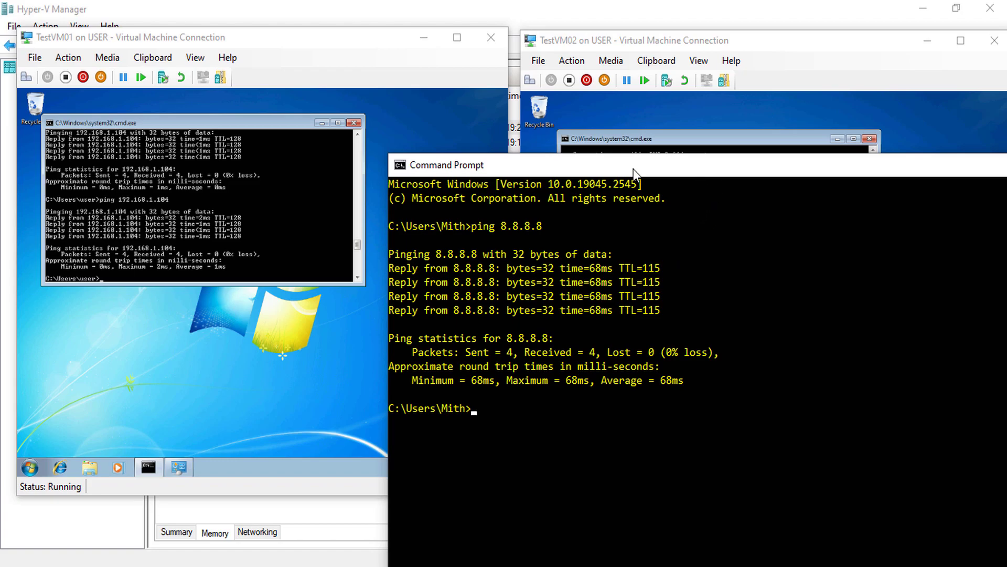
{"action": "left_click_drag", "start_coordinate": [701, 170], "coordinate": [687, 146]}
{"action": "left_click", "coordinate": [687, 146]}
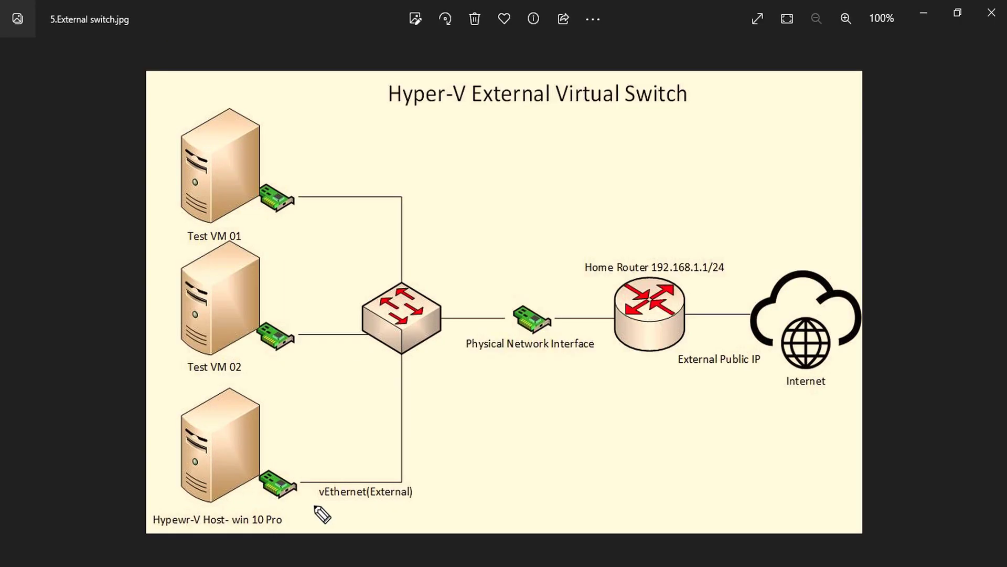
Mark the host's vEthernet(External) adapter and its link to the virtual switch on the 5.External switch.jpg diagram
{"action": "mouse_move", "coordinate": [309, 505]}
{"action": "left_mouse_down"}
{"action": "mouse_move", "coordinate": [425, 505]}
{"action": "mouse_move", "coordinate": [386, 460]}
{"action": "mouse_move", "coordinate": [267, 451]}
{"action": "mouse_move", "coordinate": [259, 501]}
{"action": "mouse_move", "coordinate": [310, 502]}
{"action": "left_mouse_up"}
{"action": "mouse_move", "coordinate": [419, 461]}
{"action": "left_mouse_down"}
{"action": "mouse_move", "coordinate": [422, 344]}
{"action": "mouse_move", "coordinate": [428, 357]}
{"action": "left_mouse_up"}
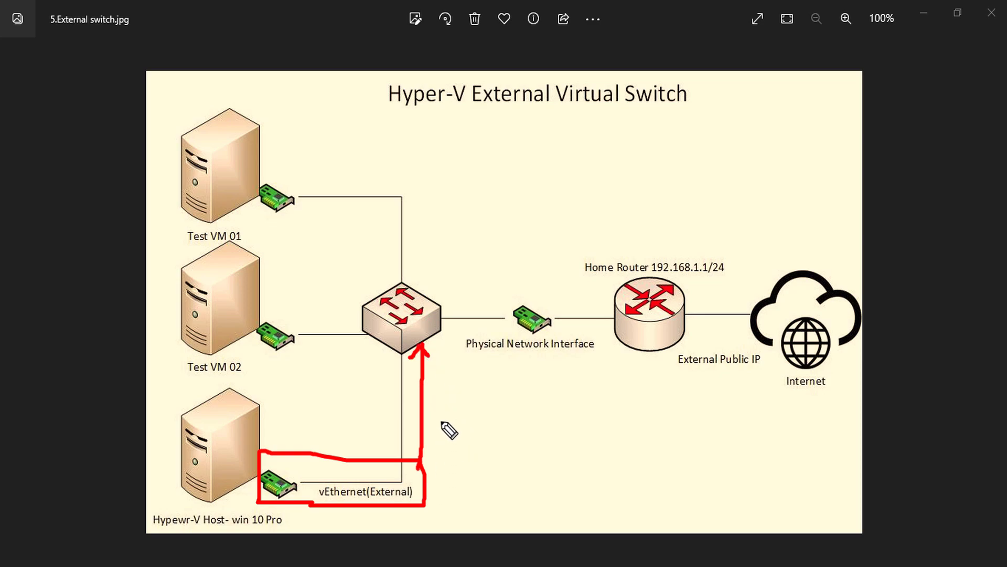